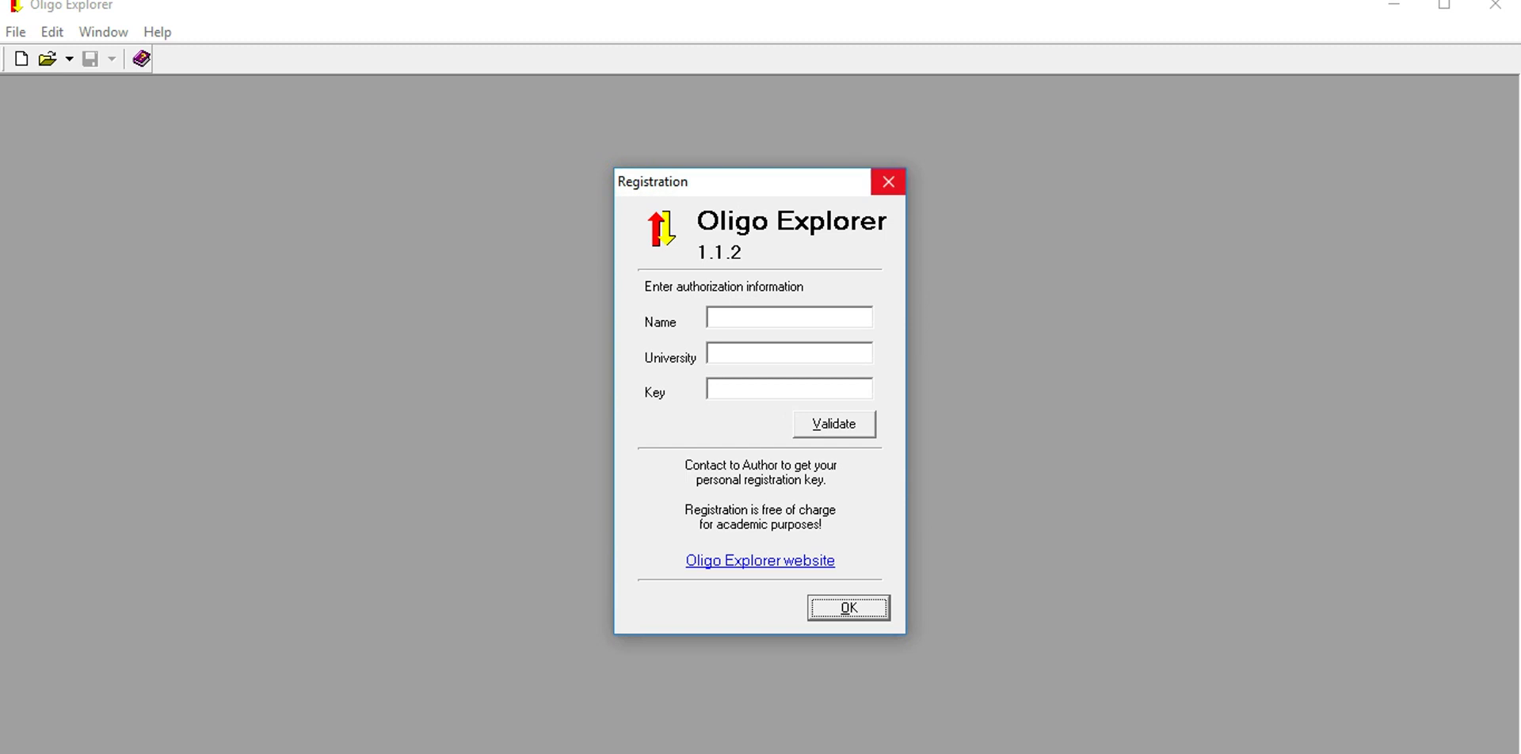
- Dismiss the registration dialog and start a new sequence
click(888, 181)
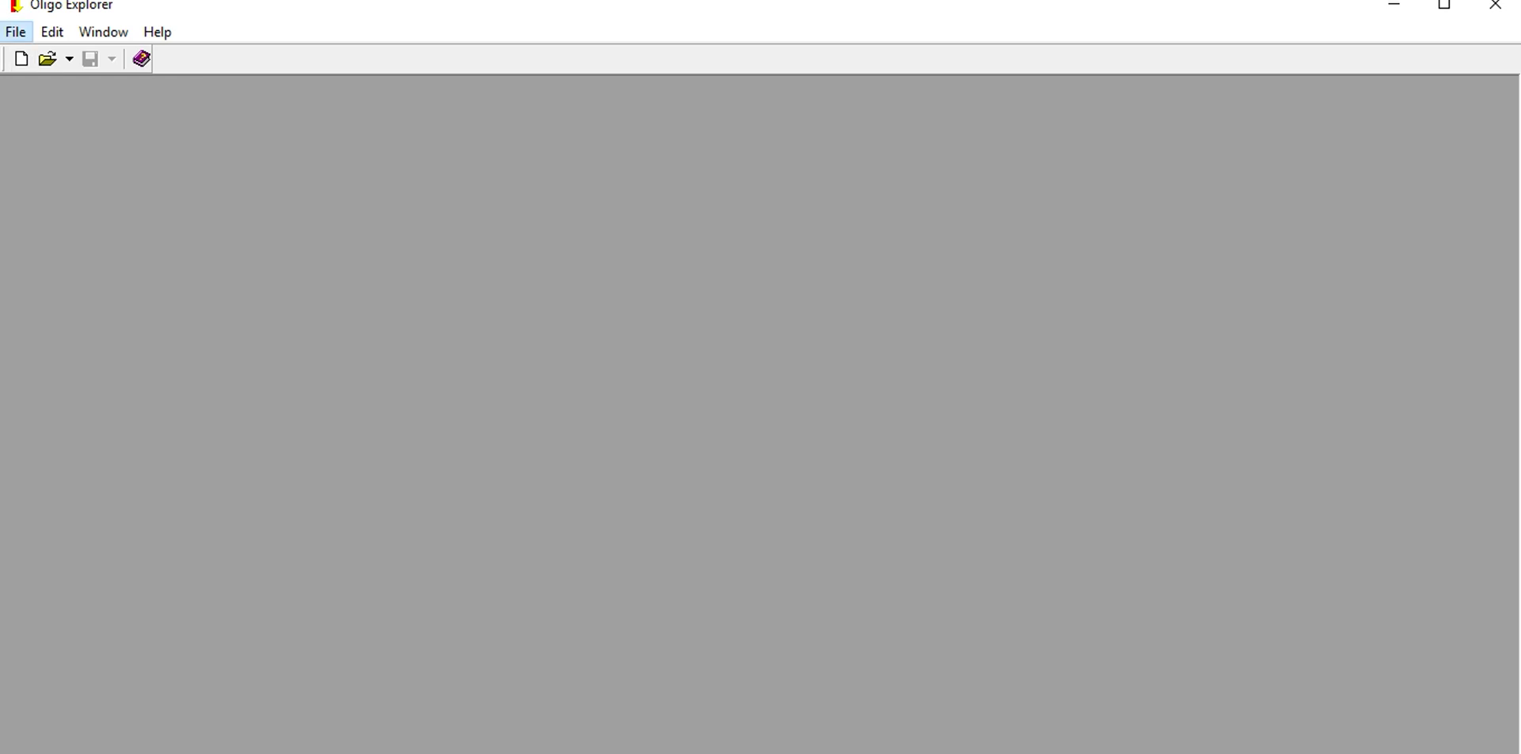
click(16, 32)
click(39, 56)
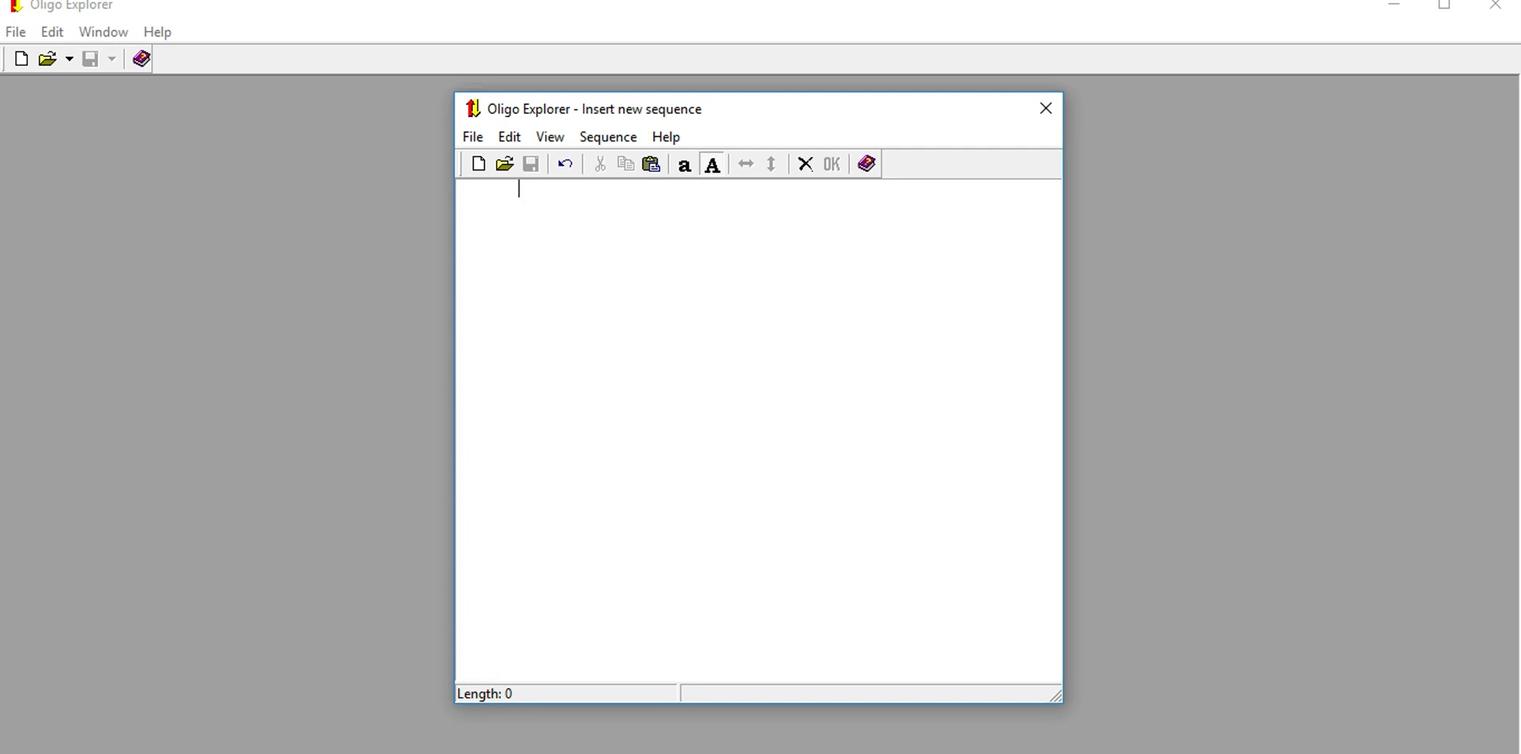
- Insert the entire DNA sequence from the Notepad file New Text Document.txt into the new sequence window and accept it
key(alt+Tab)
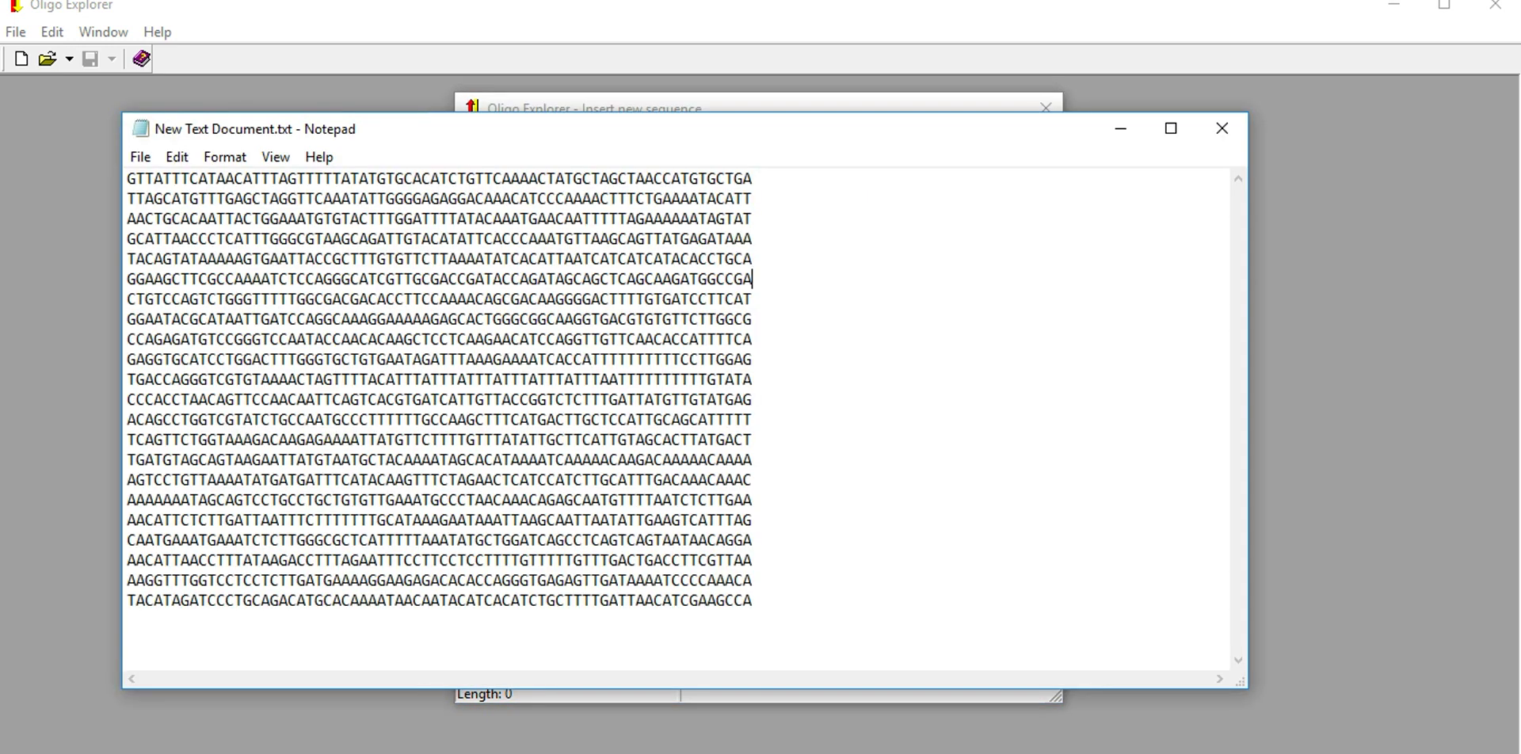
key(ctrl+a)
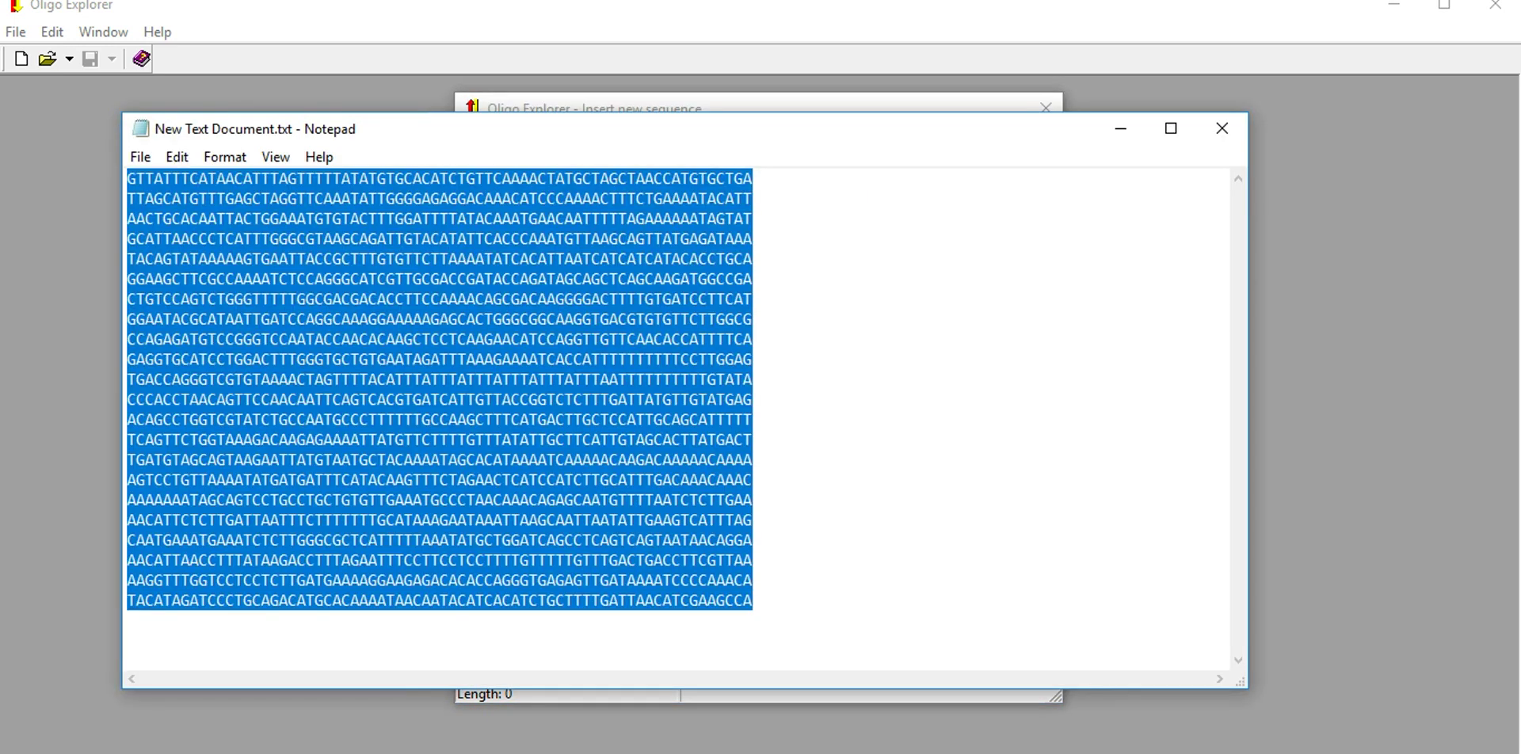
click(1121, 128)
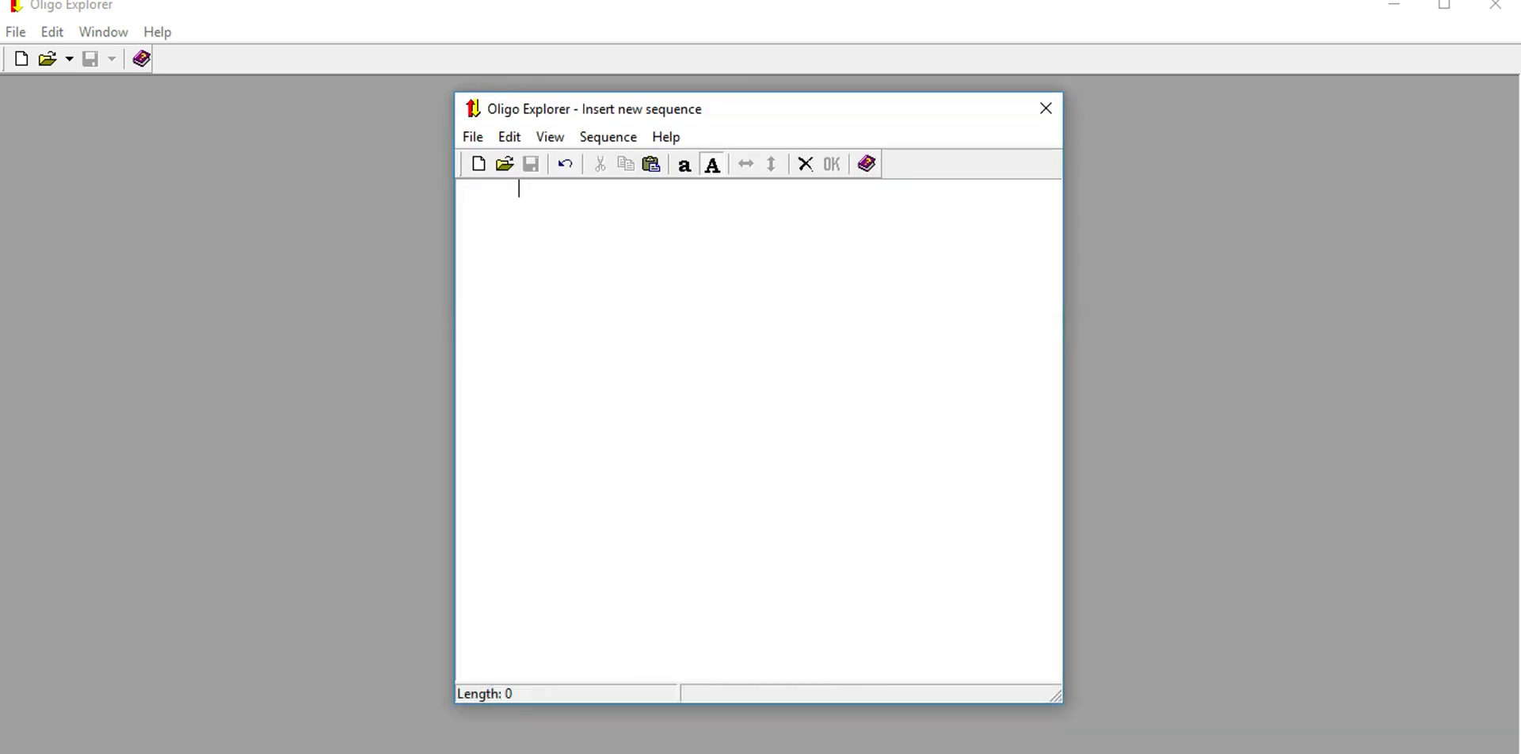
key(ctrl+v)
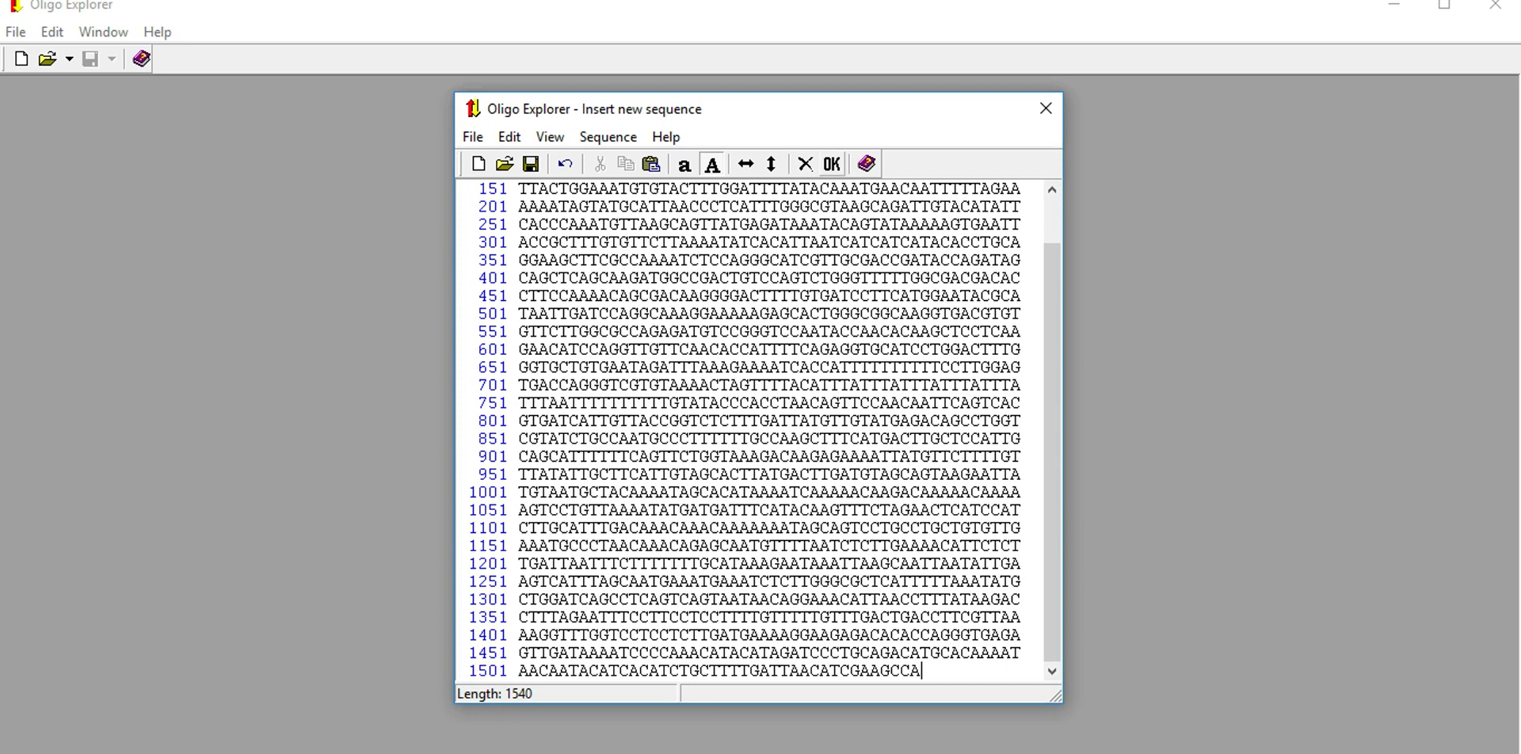
click(831, 164)
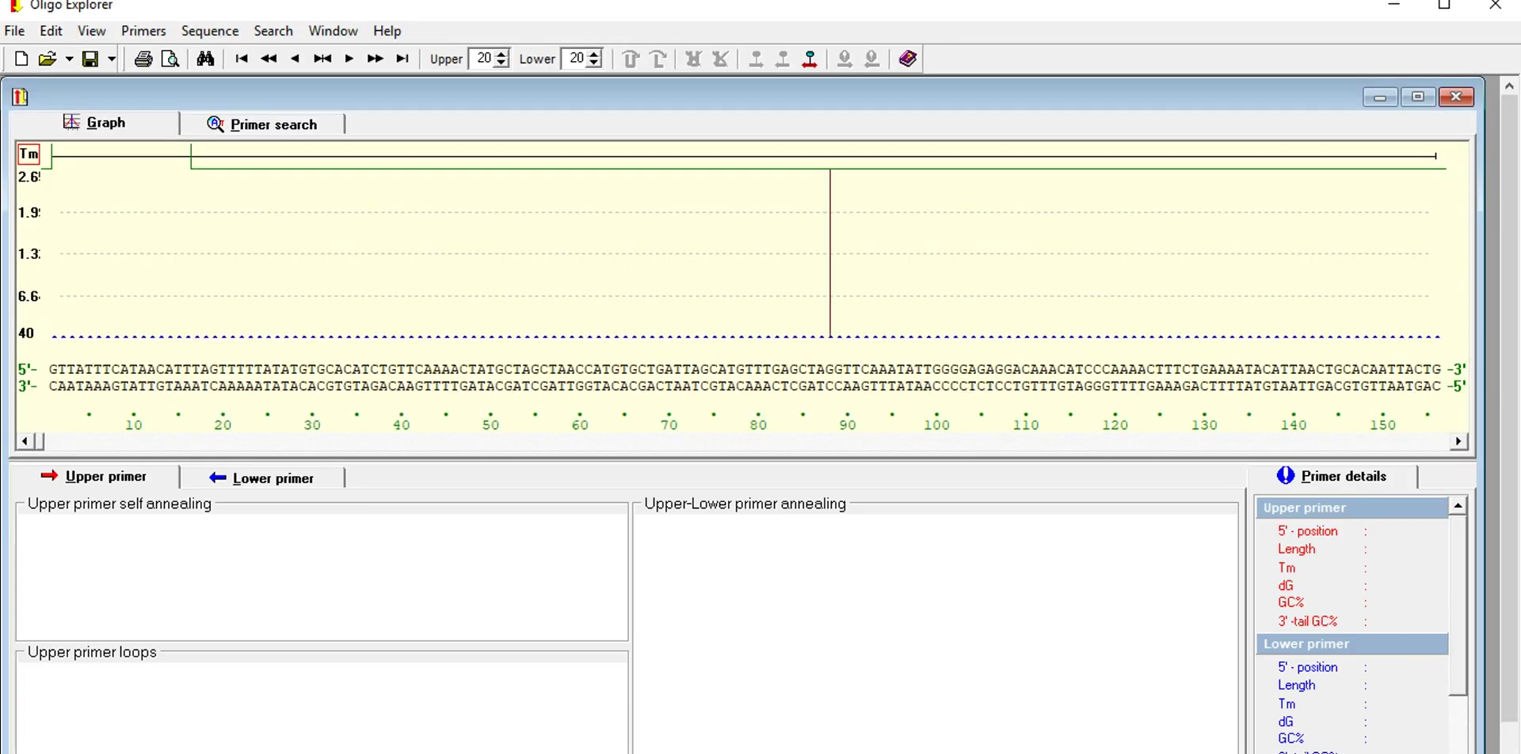
- Place a 20-base upper primer at position 96 on the Tm graph and view the stretch of sequence further along
click(598, 253)
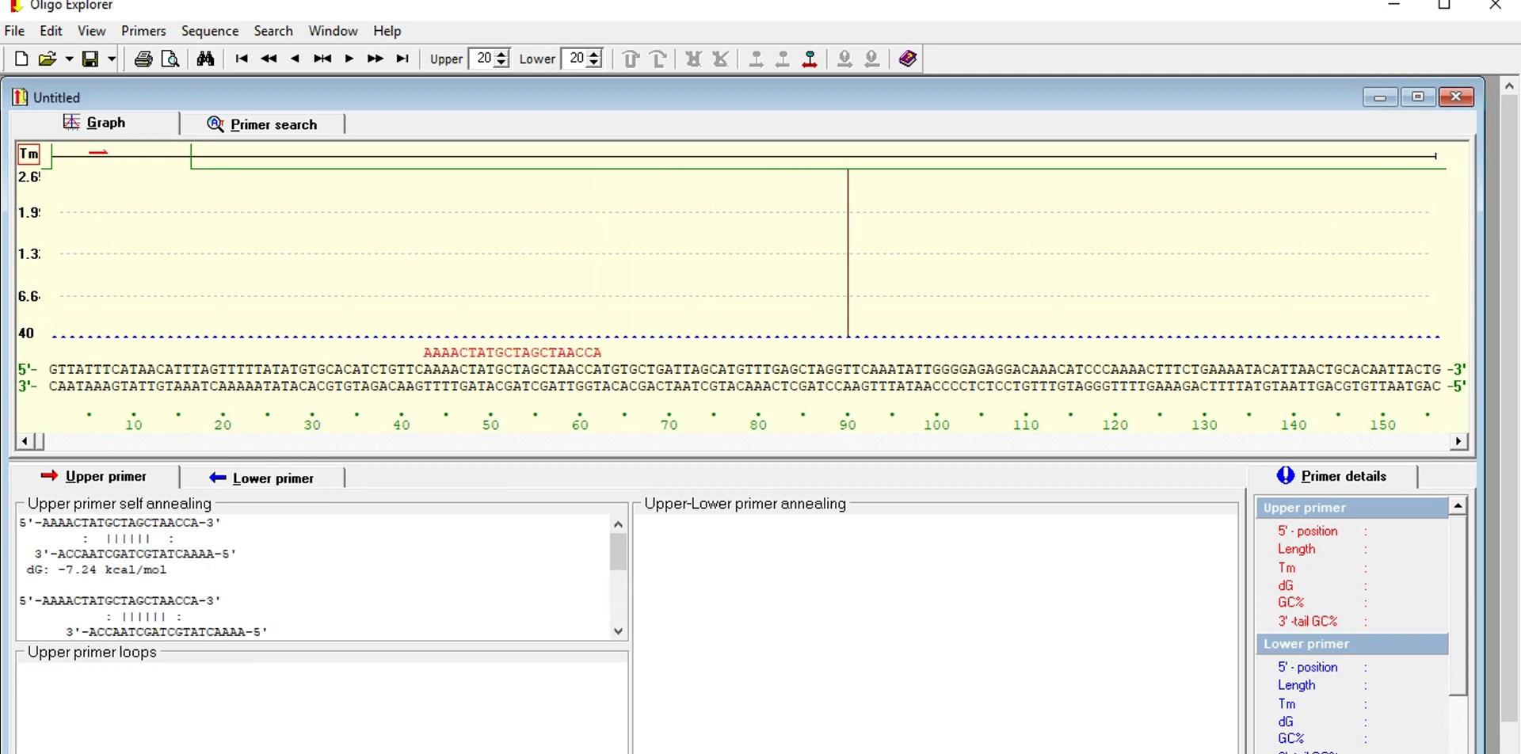
click(848, 262)
click(1070, 259)
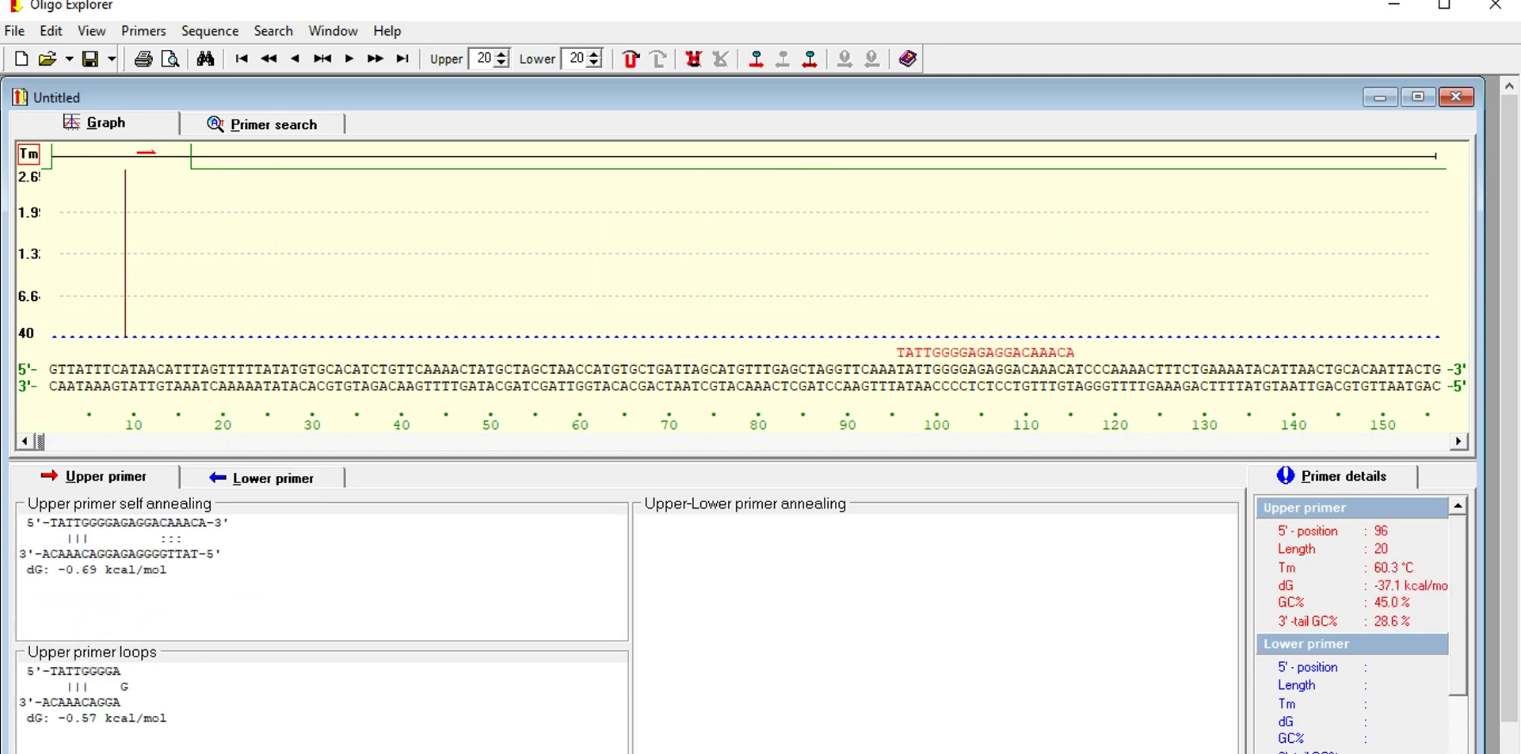
click(161, 441)
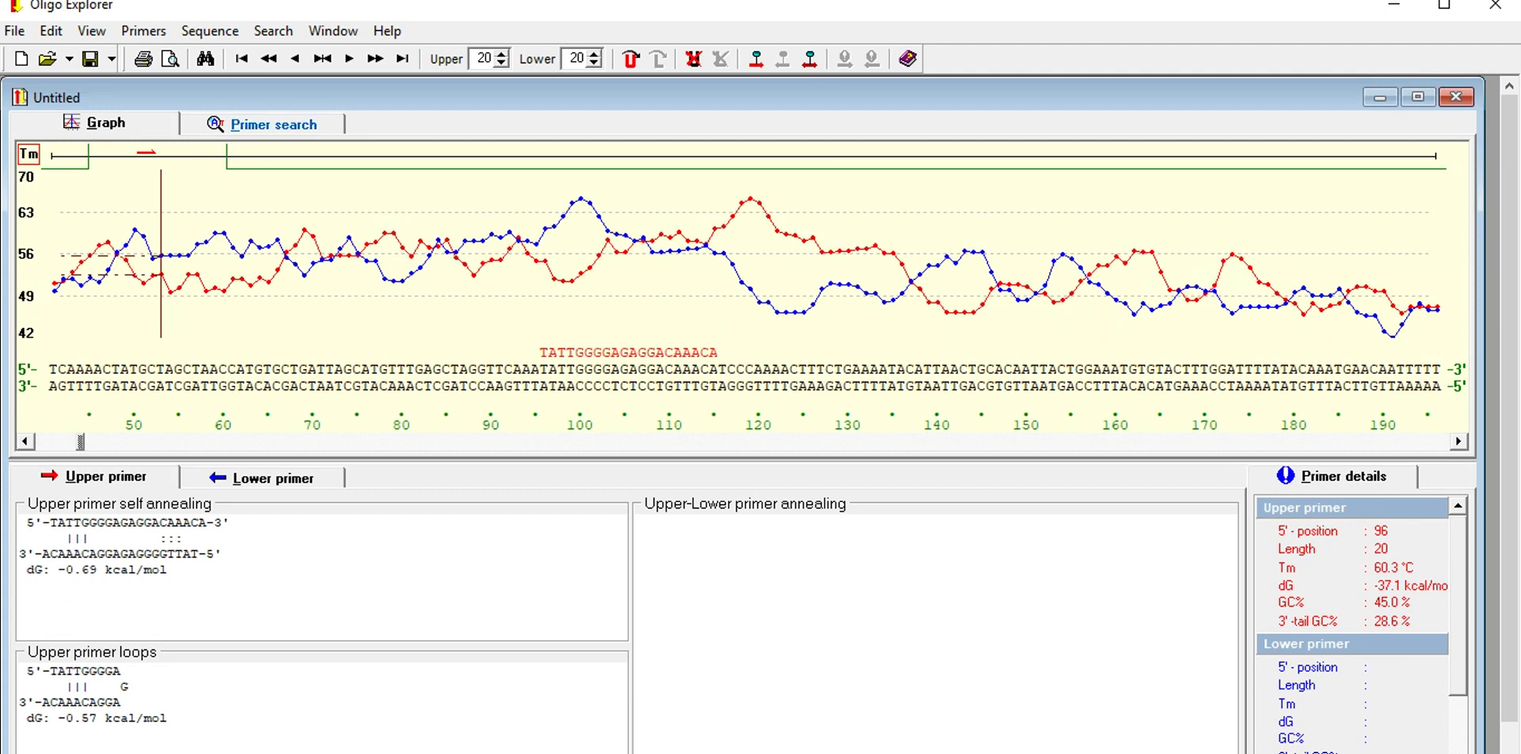
- Open the primer search settings and consult the recommended primer properties in the browser's Google results
click(273, 124)
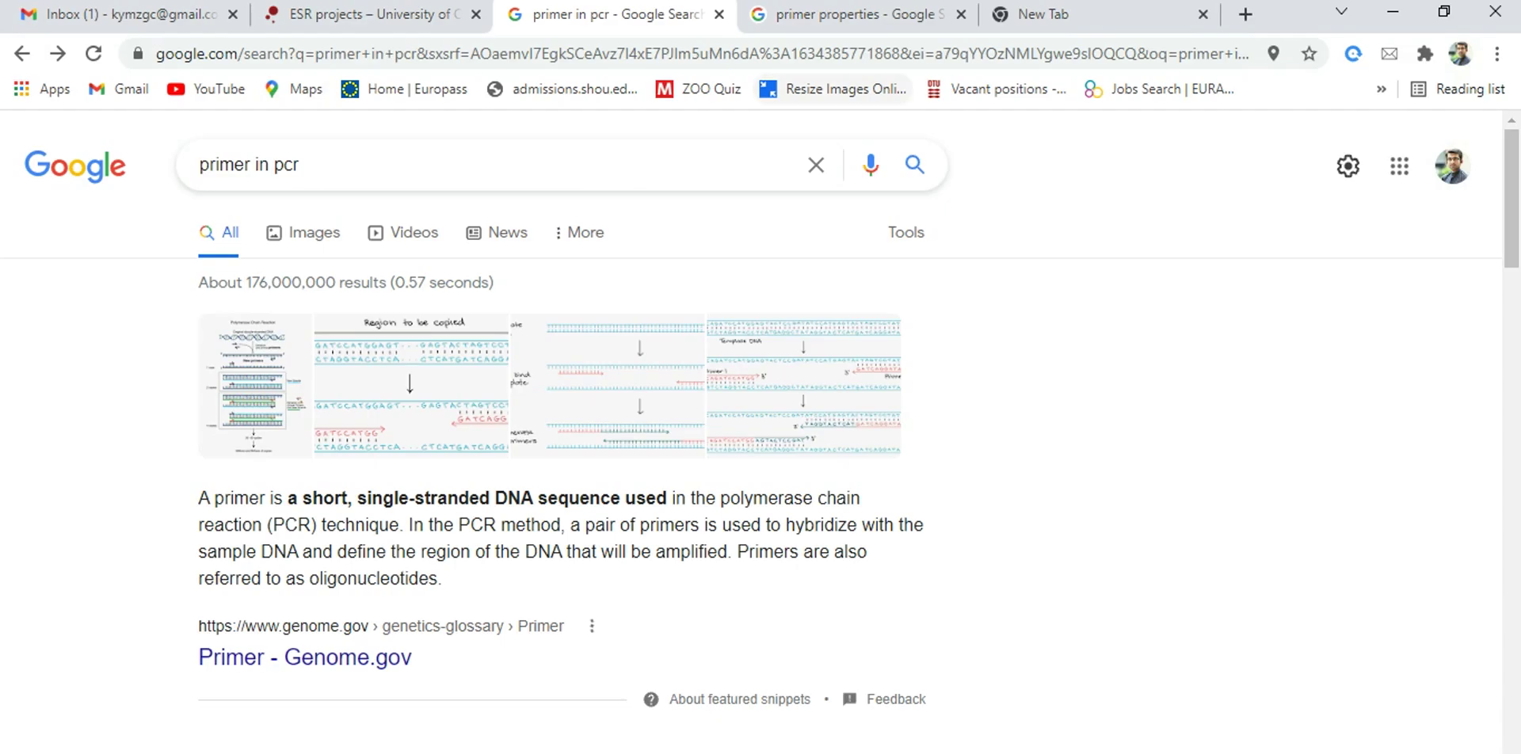
click(856, 14)
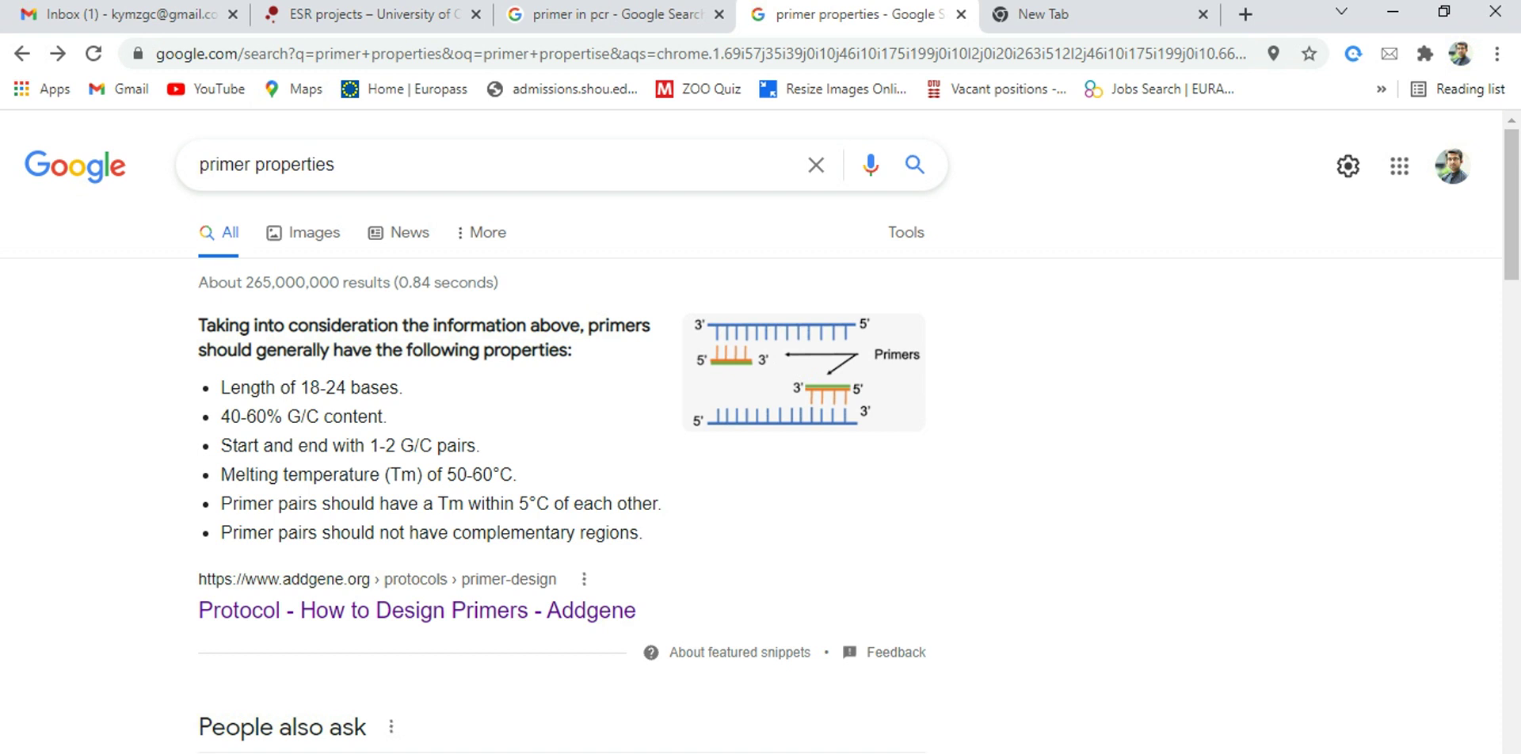
key(alt+Tab)
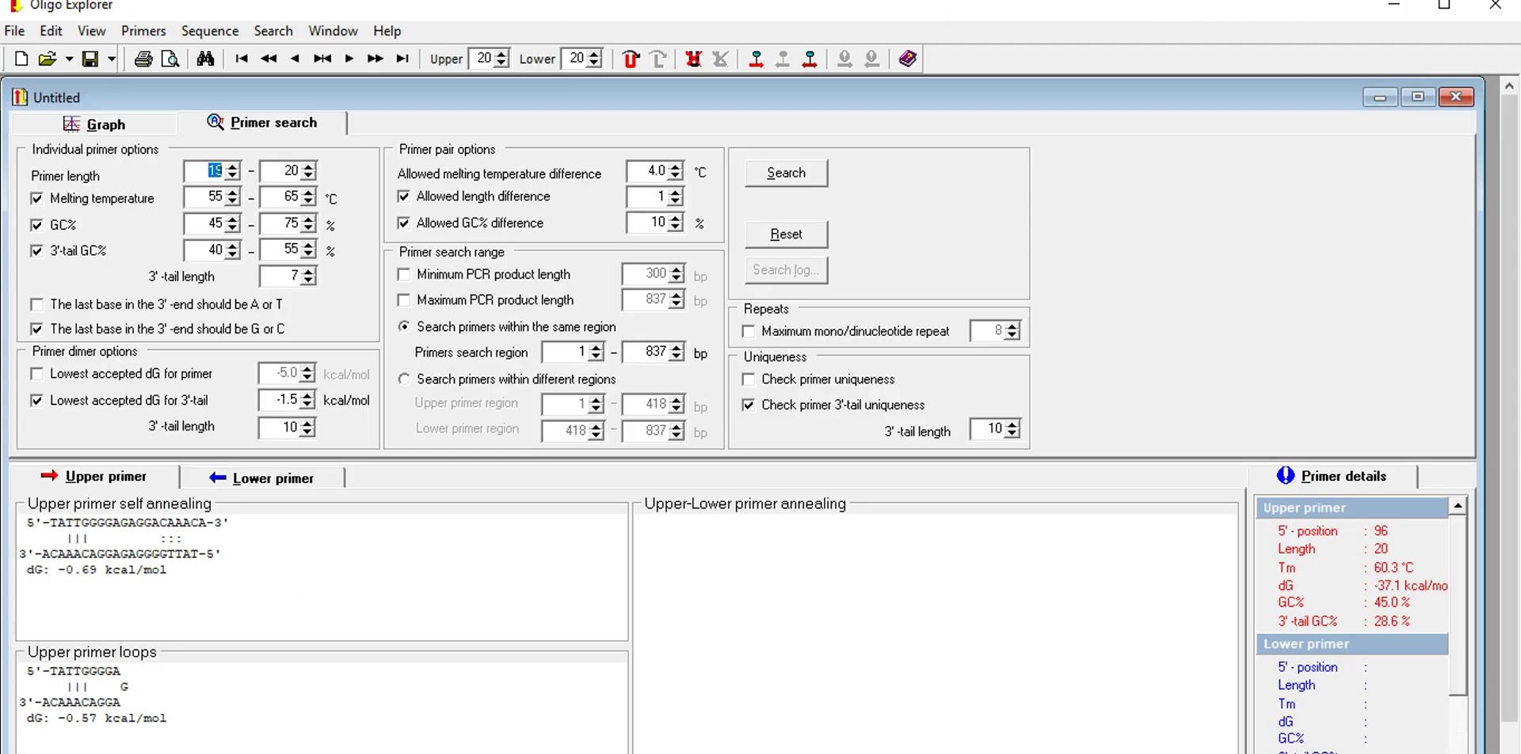
- Set the primer length range to 10–24 bases and the GC% range to 5–65%
text(18)
key(BackSpace)
key(BackSpace)
text(24)
key(BackSpace)
click(292, 223)
key(BackSpace)
text(6)
- Set the allowed melting temperature difference for primer pairs to 0.7 °C
double_click(649, 171)
text(3.1)
key(Down)
key(Down)
key(Down)
key(Down)
key(Down)
key(Down)
key(Down)
key(Down)
key(Down)
key(Down)
key(Down)
key(Down)
key(Down)
key(Down)
key(Down)
key(Down)
key(Down)
key(Down)
key(Down)
key(Down)
key(Down)
- Limit the PCR product length to a minimum of 300 bp and a maximum of 837 bp, and run the primer search
click(405, 275)
click(404, 301)
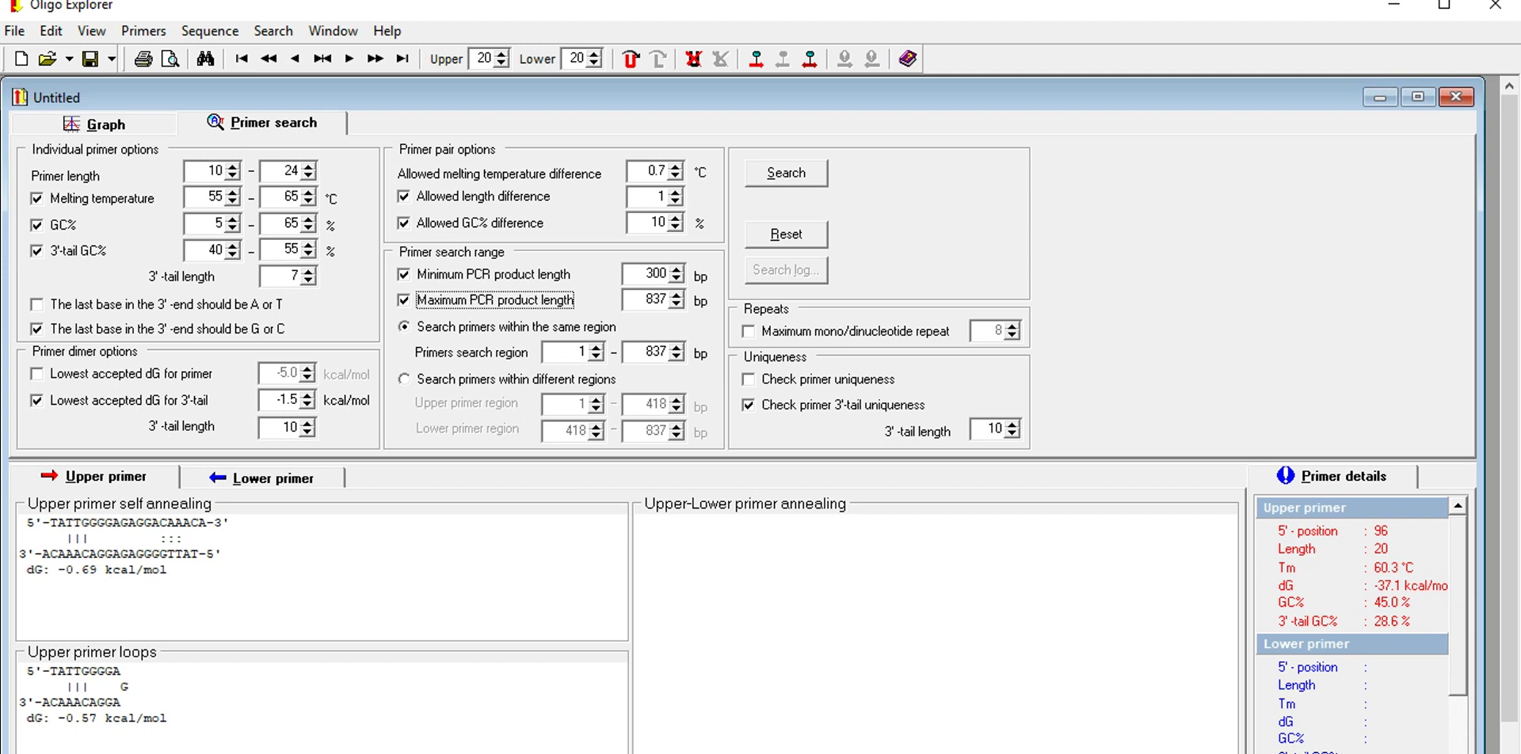
key(alt+s)
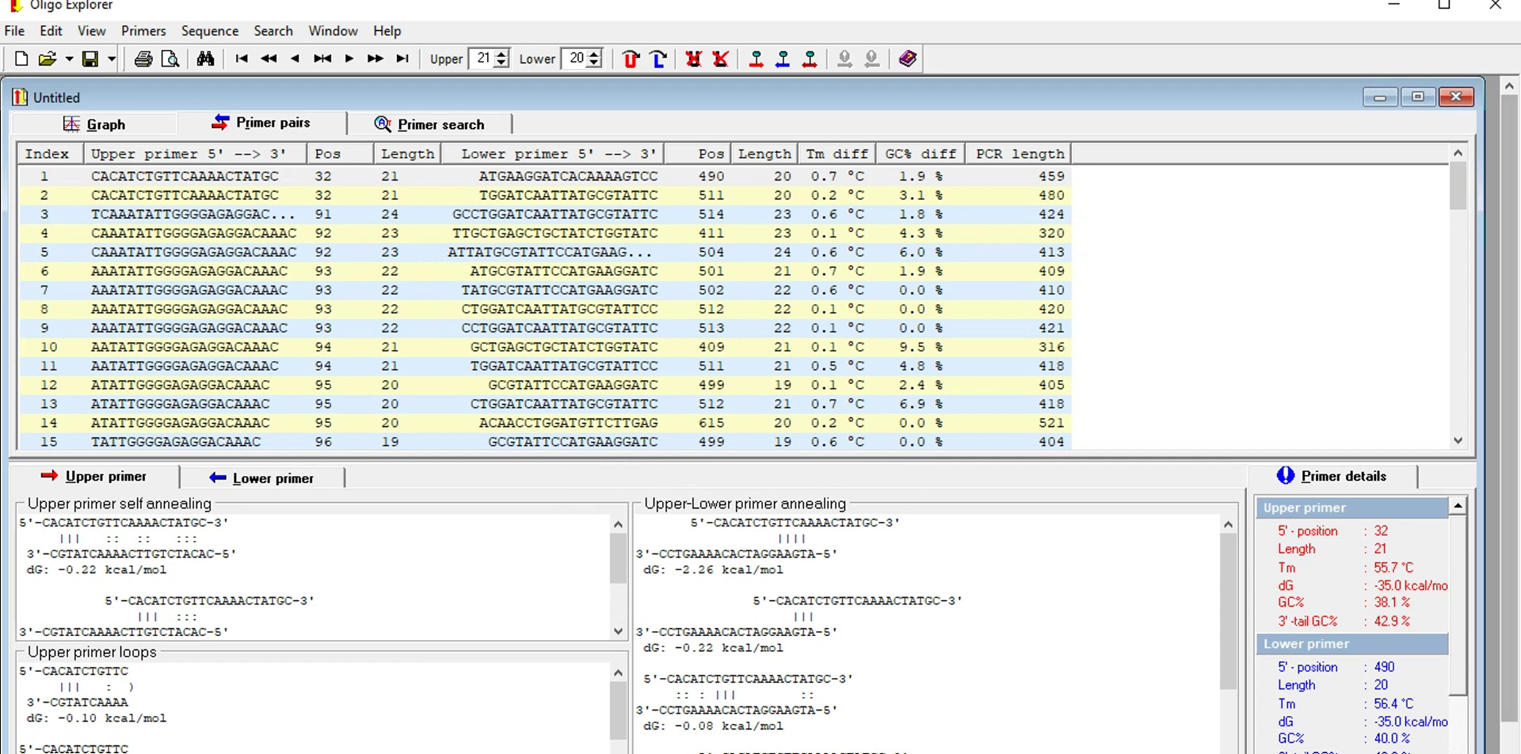
- Browse the primer pair results and examine annealing for pairs 11, 8, 7 and 15, including pair 15's lower primer structures
drag(1458, 185, 1458, 406)
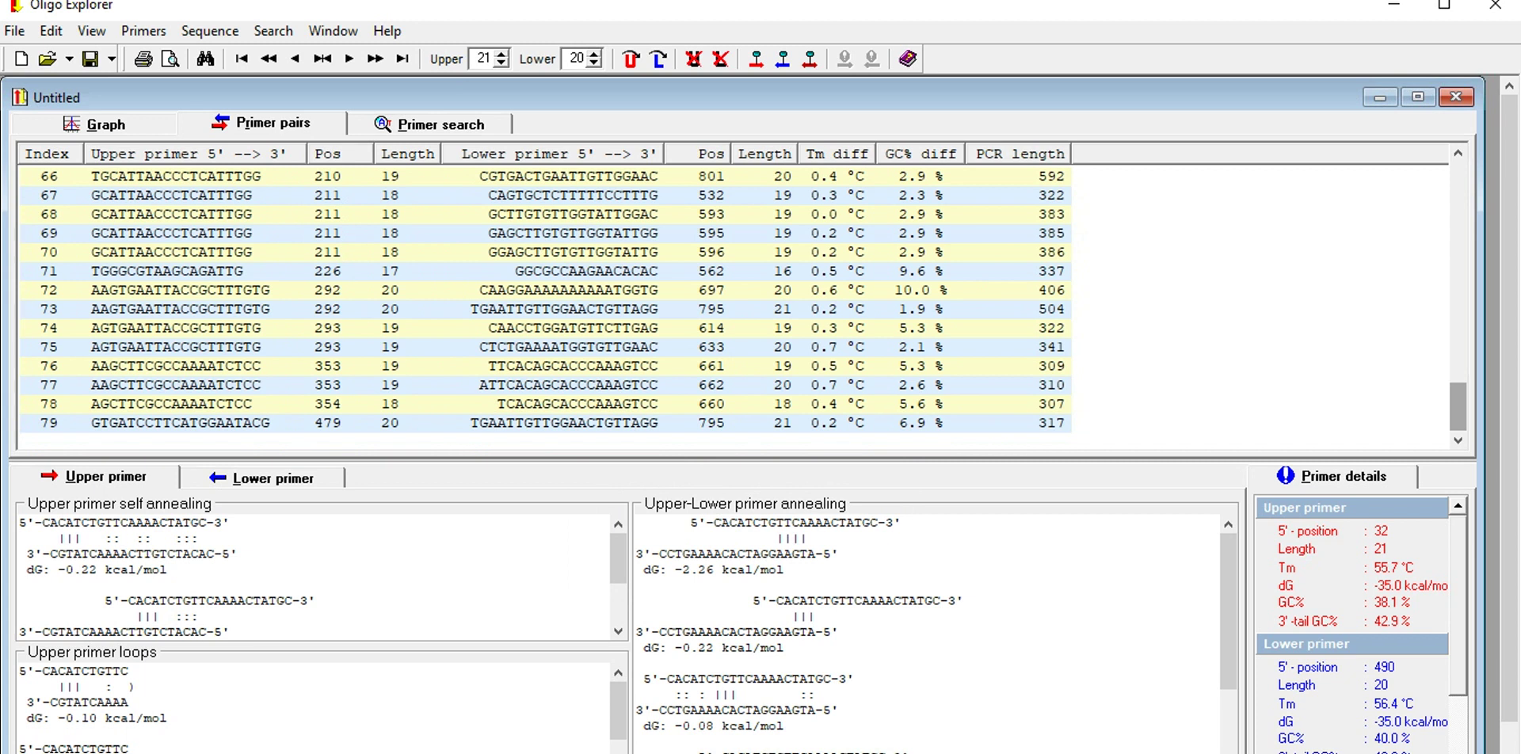
drag(1457, 406, 1458, 206)
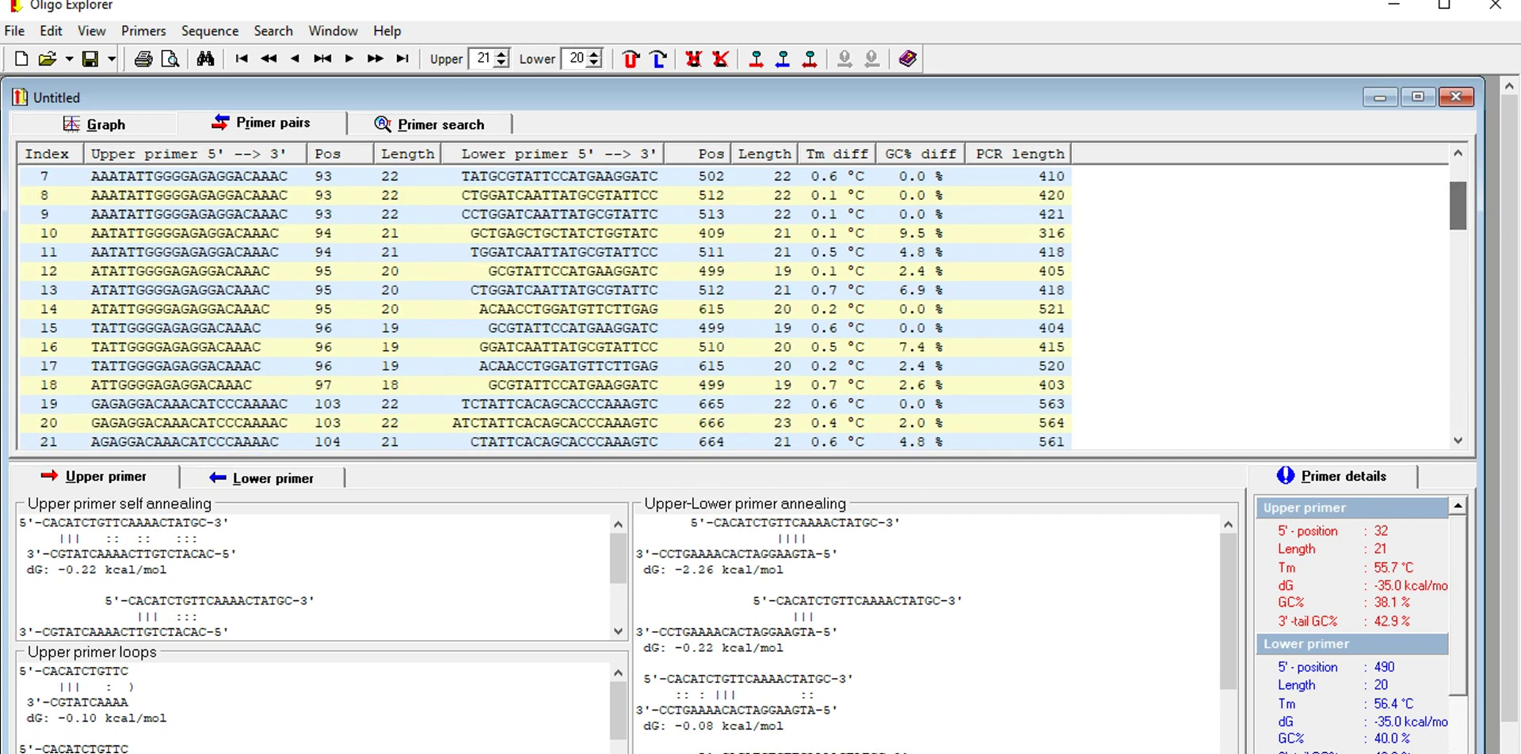
click(554, 252)
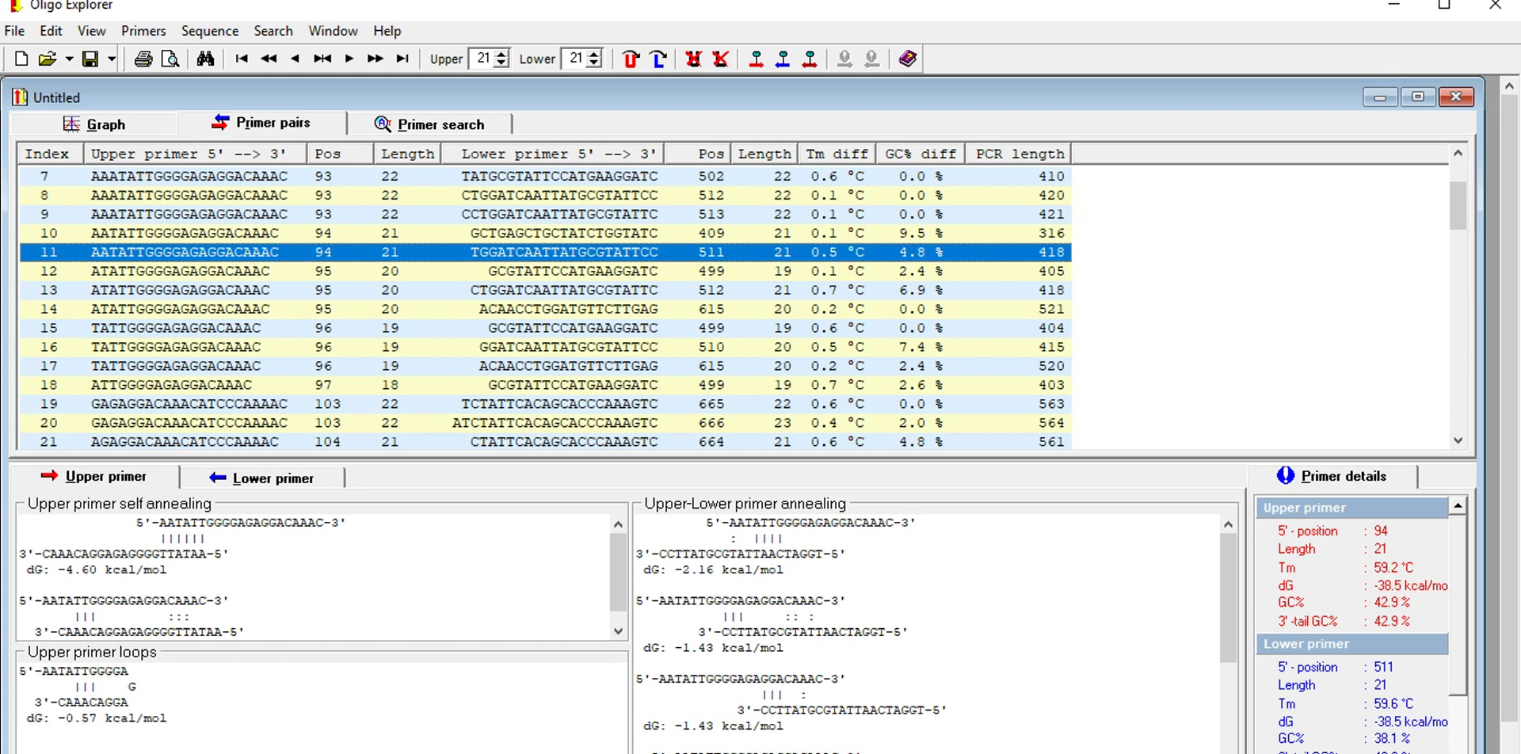
click(555, 195)
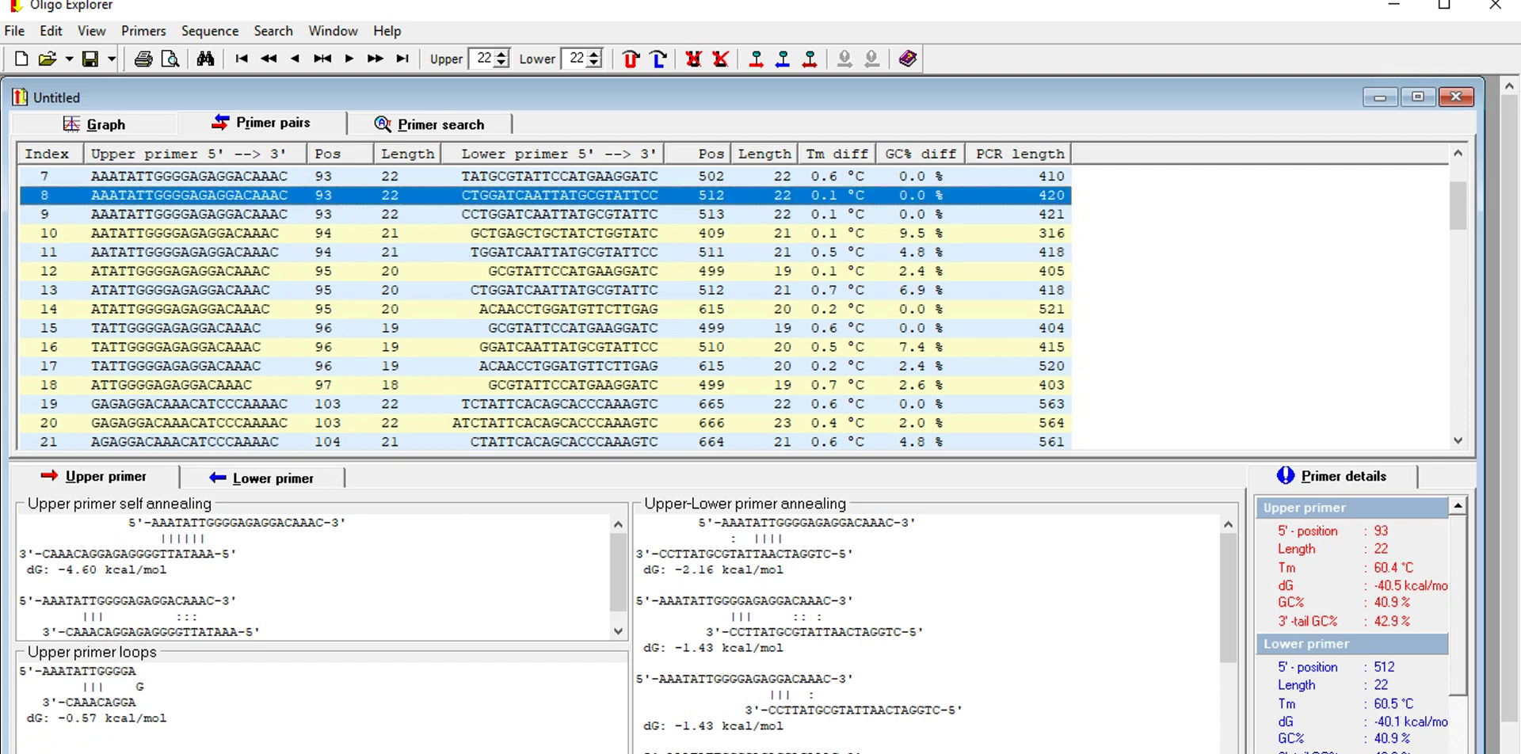
click(555, 176)
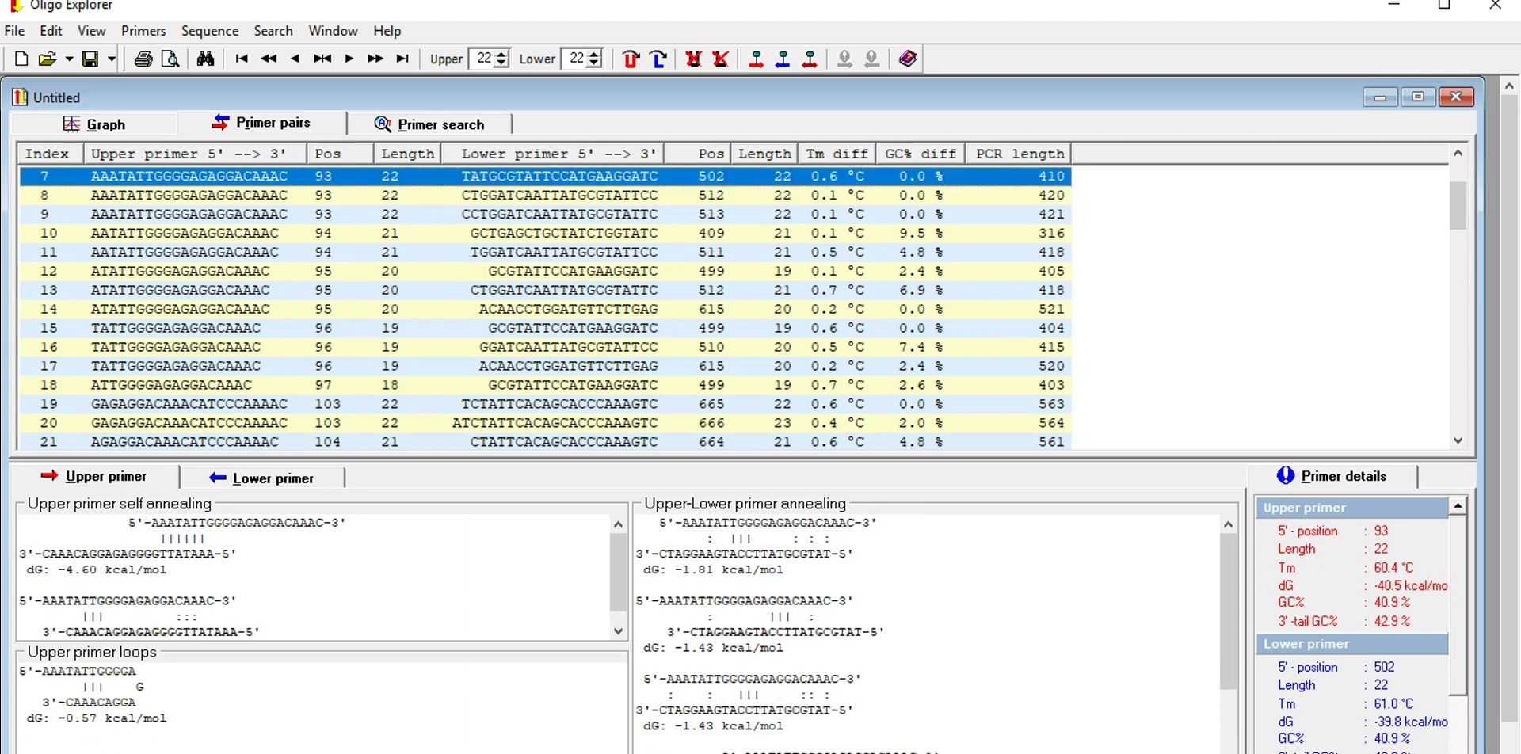
click(555, 328)
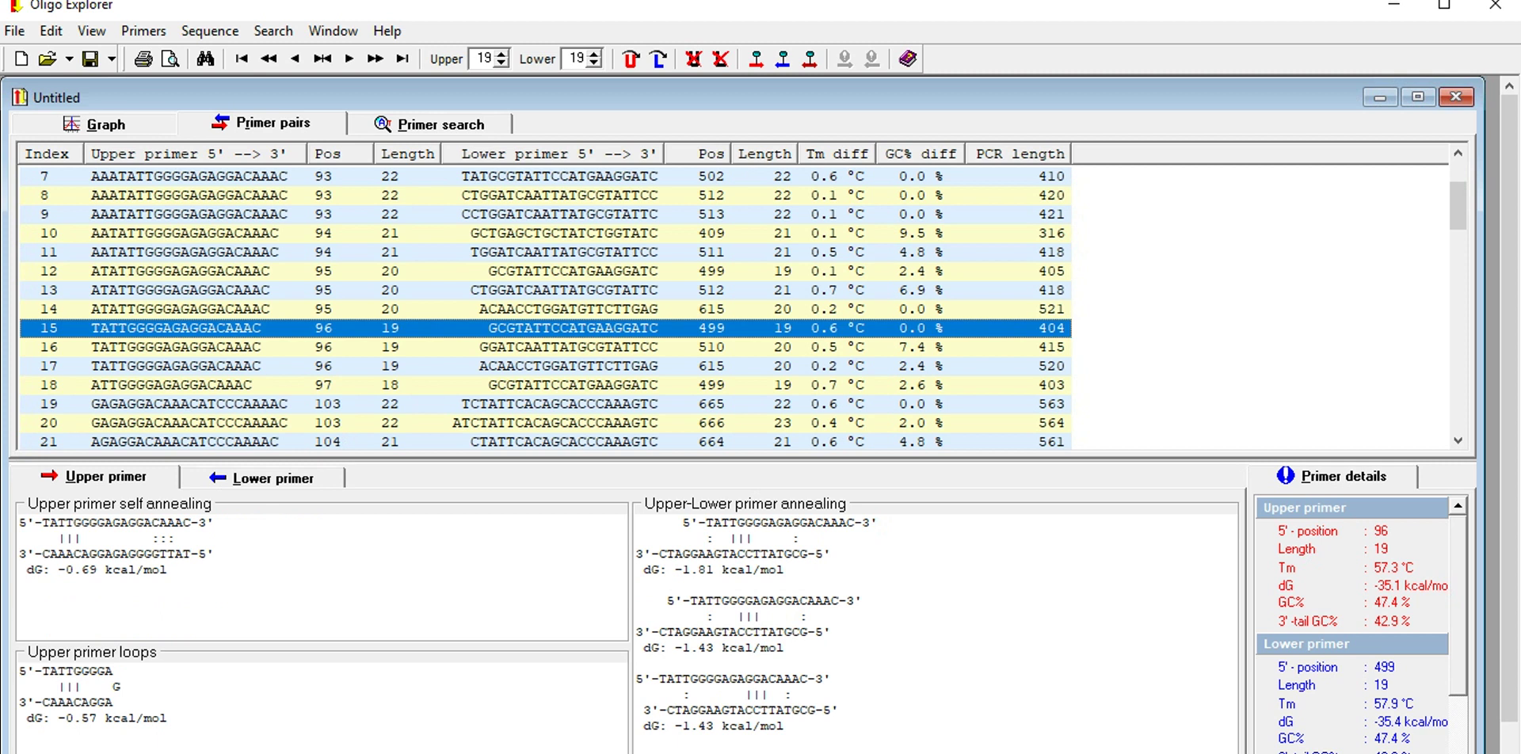
click(273, 478)
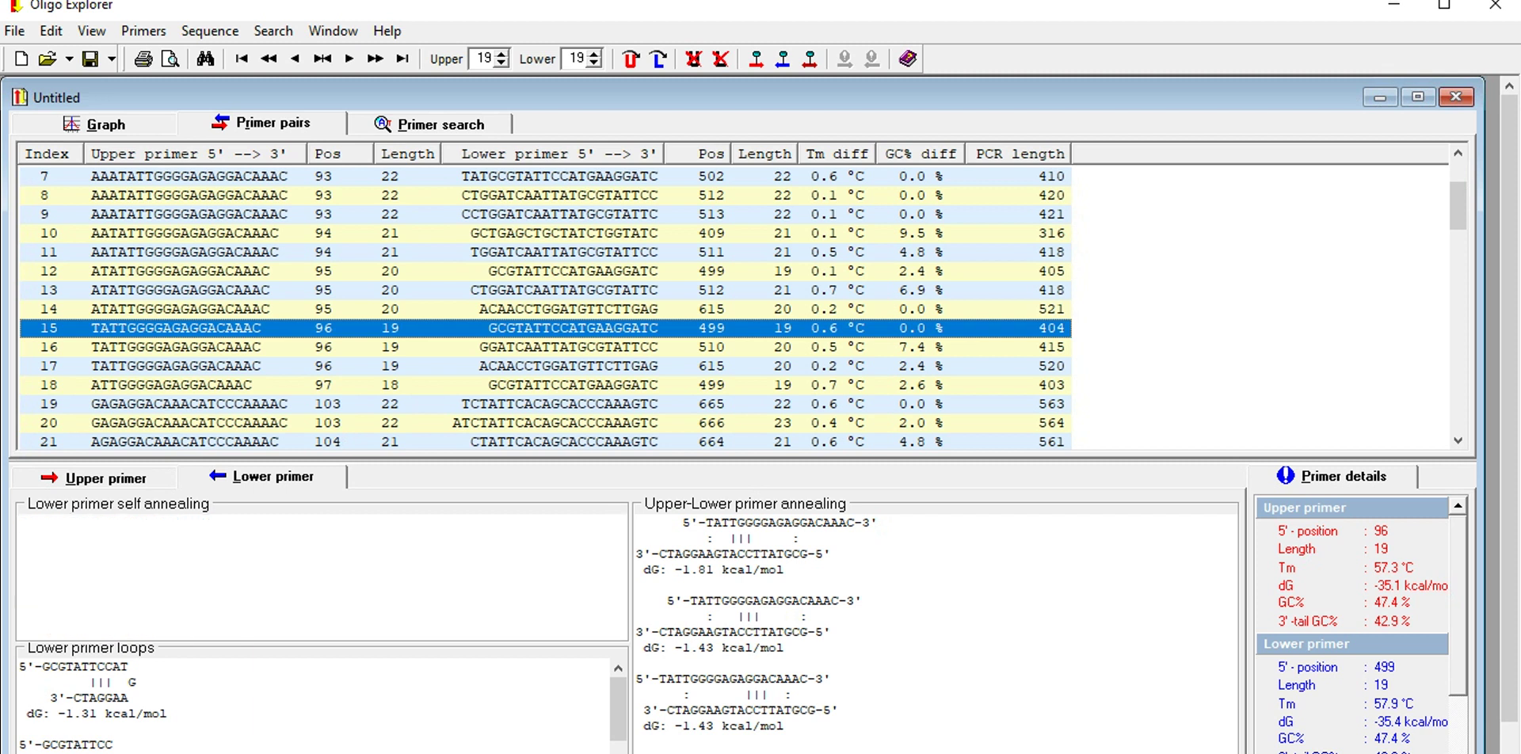
- Select primer pair 21 and compare the self annealing and loops of its upper and lower primers
click(273, 442)
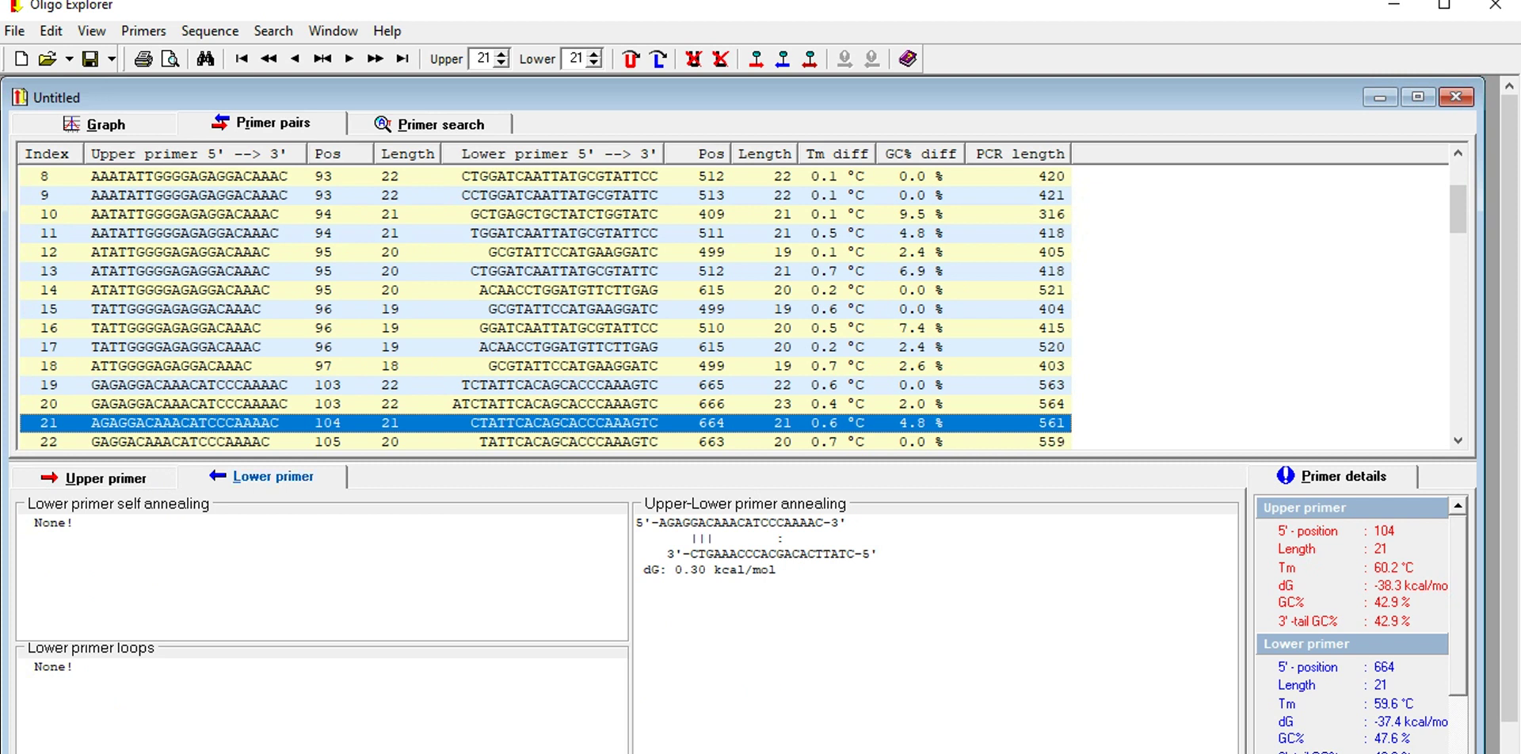
key(Tab)
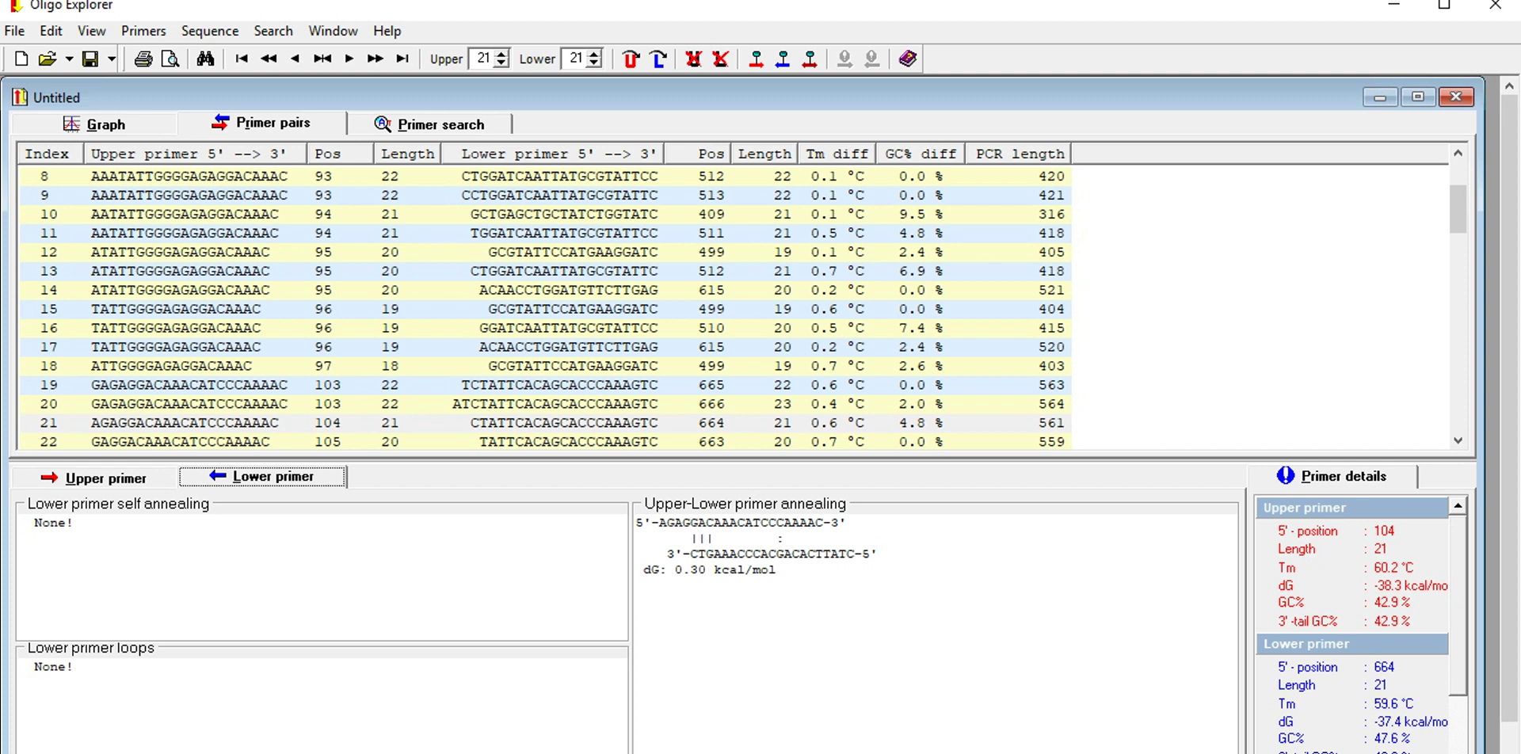
key(Left)
drag(190, 538, 88, 539)
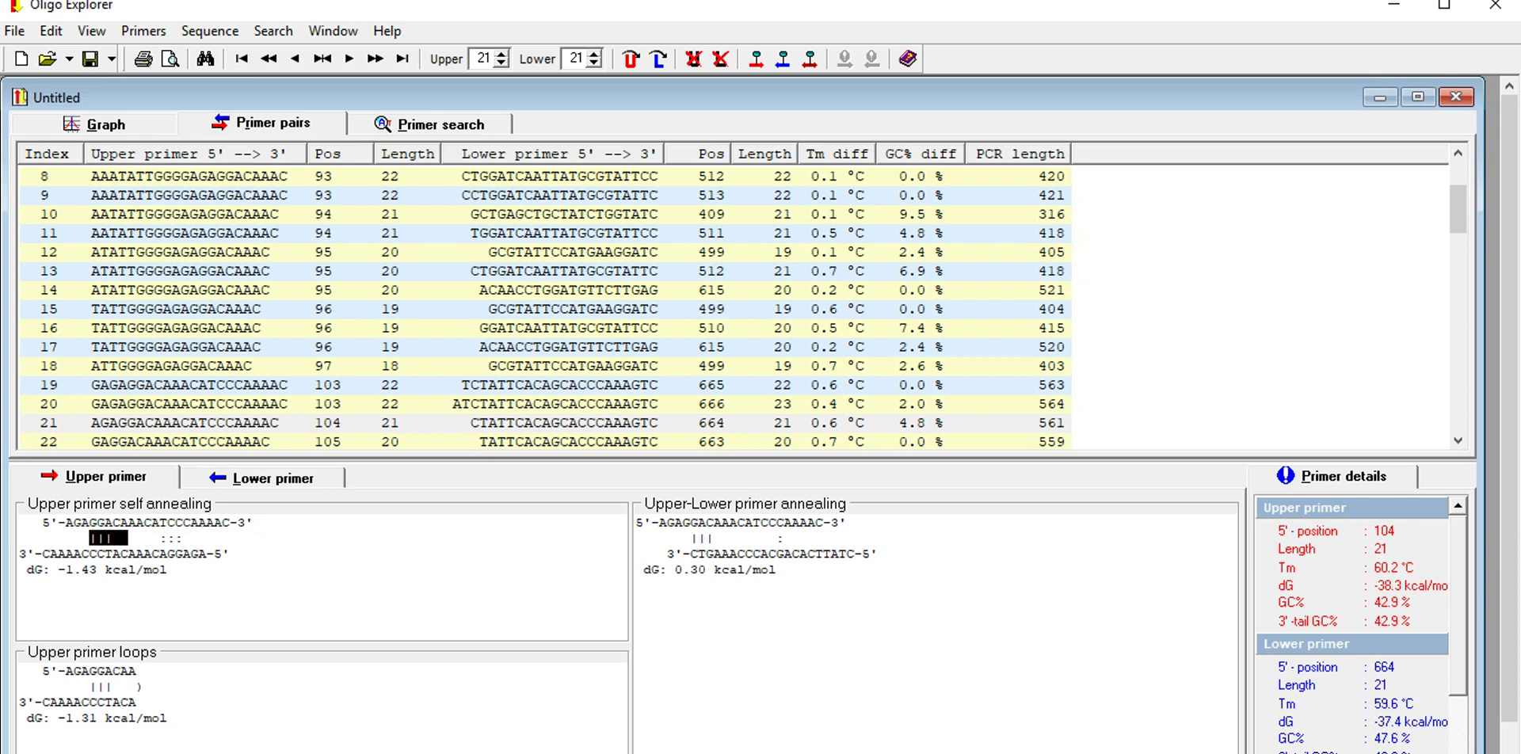
click(273, 477)
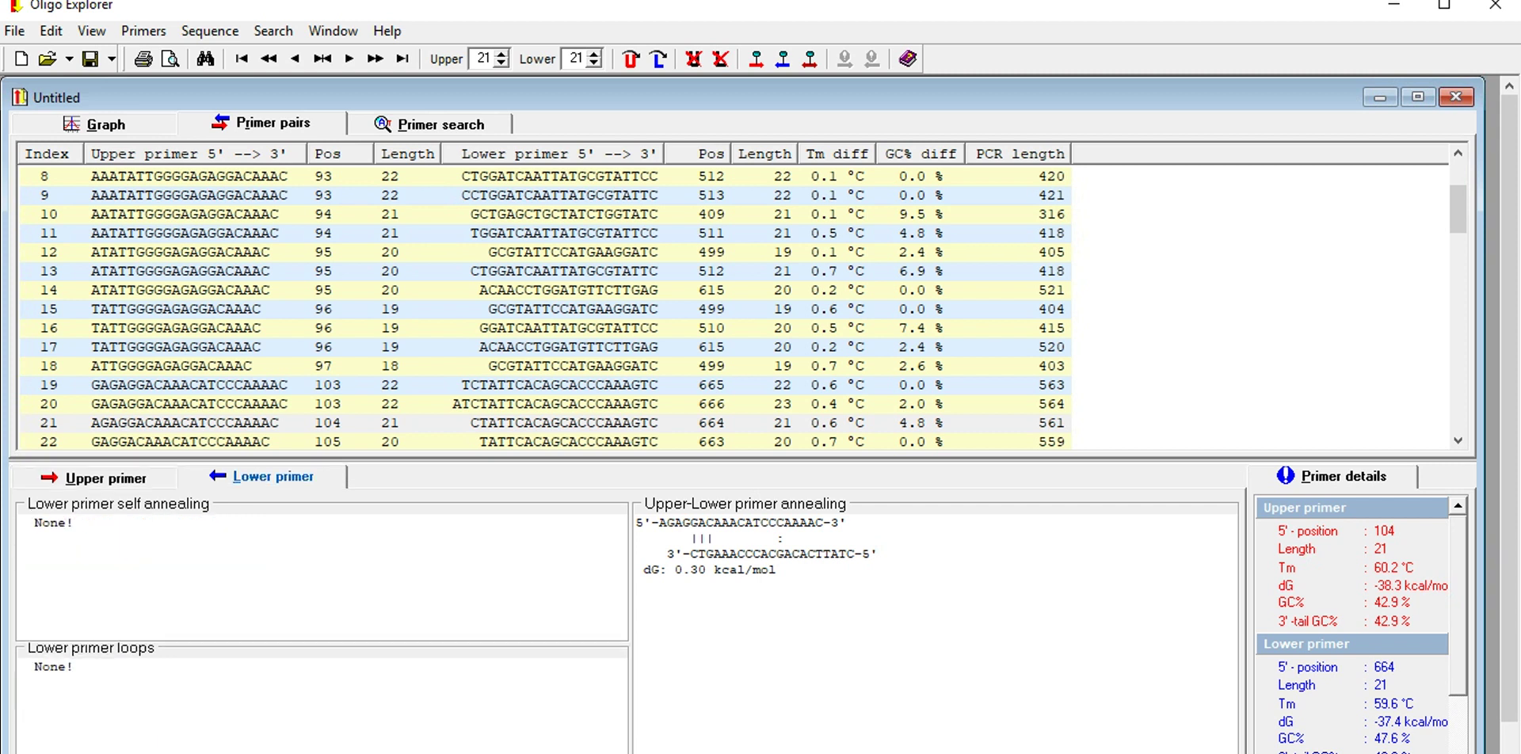
click(105, 477)
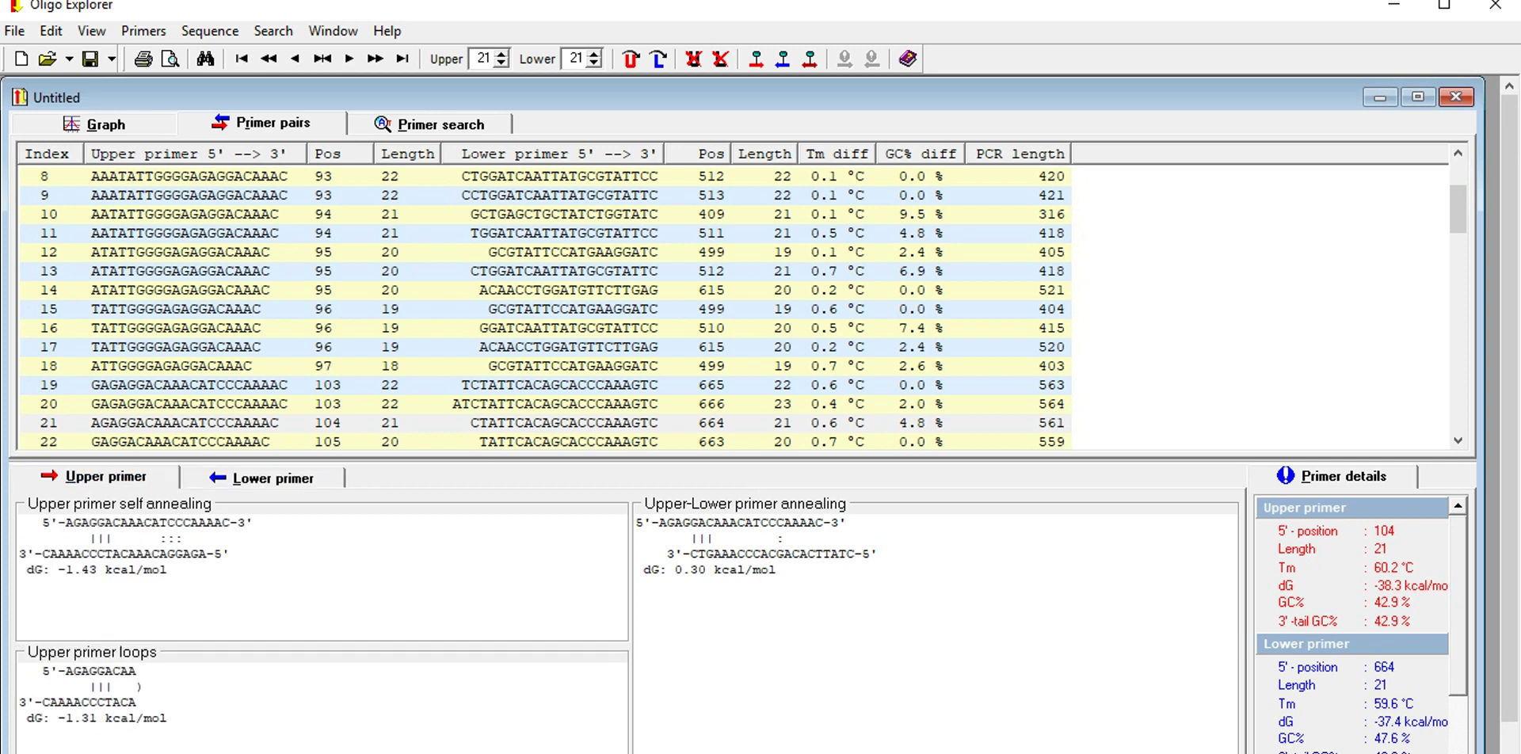
drag(197, 538, 65, 538)
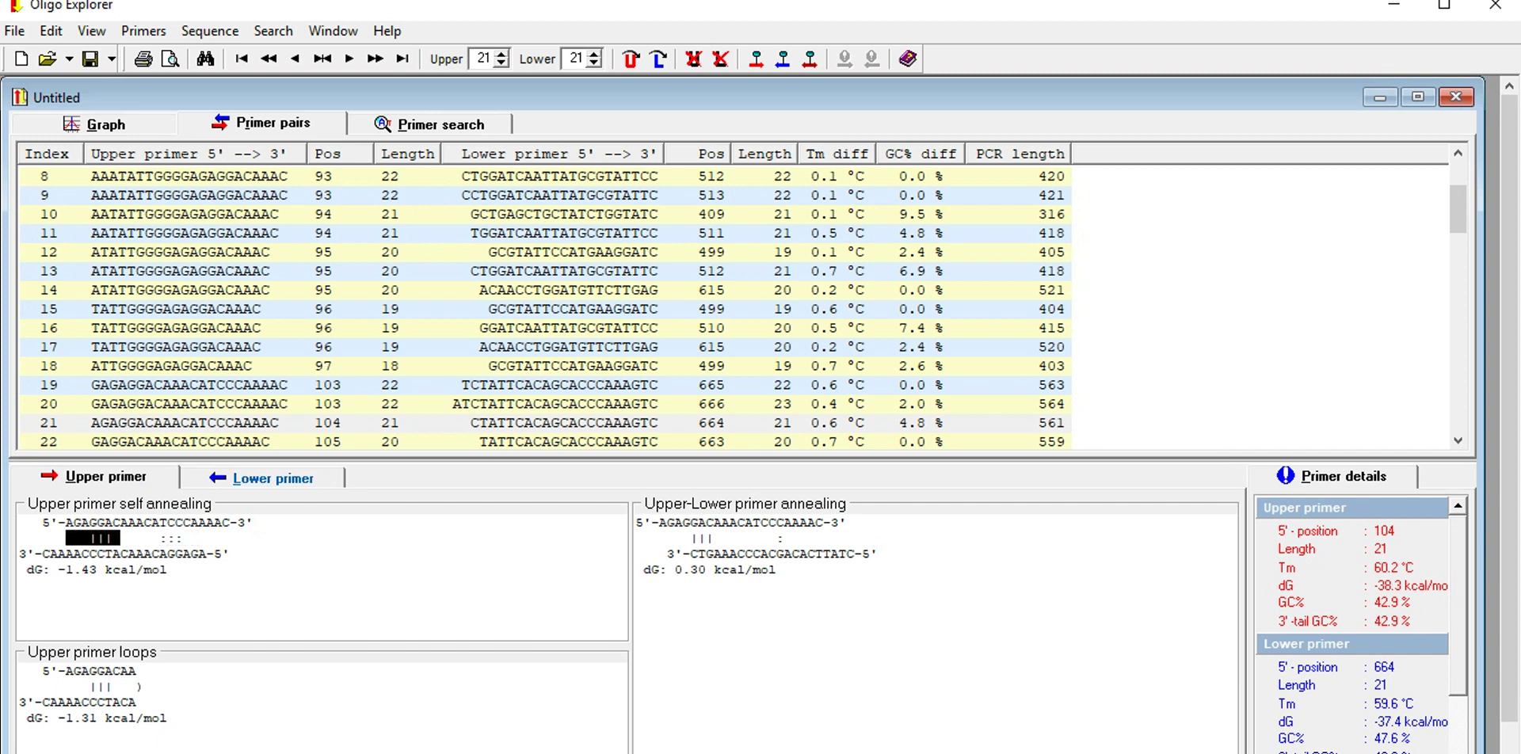
- Go through primer pairs 20 to 51 and back to 47, checking each pair's annealing and loop structures
click(262, 404)
key(Down)
key(Down)
key(Down)
key(Down)
key(Down)
key(Down)
key(Down)
key(Down)
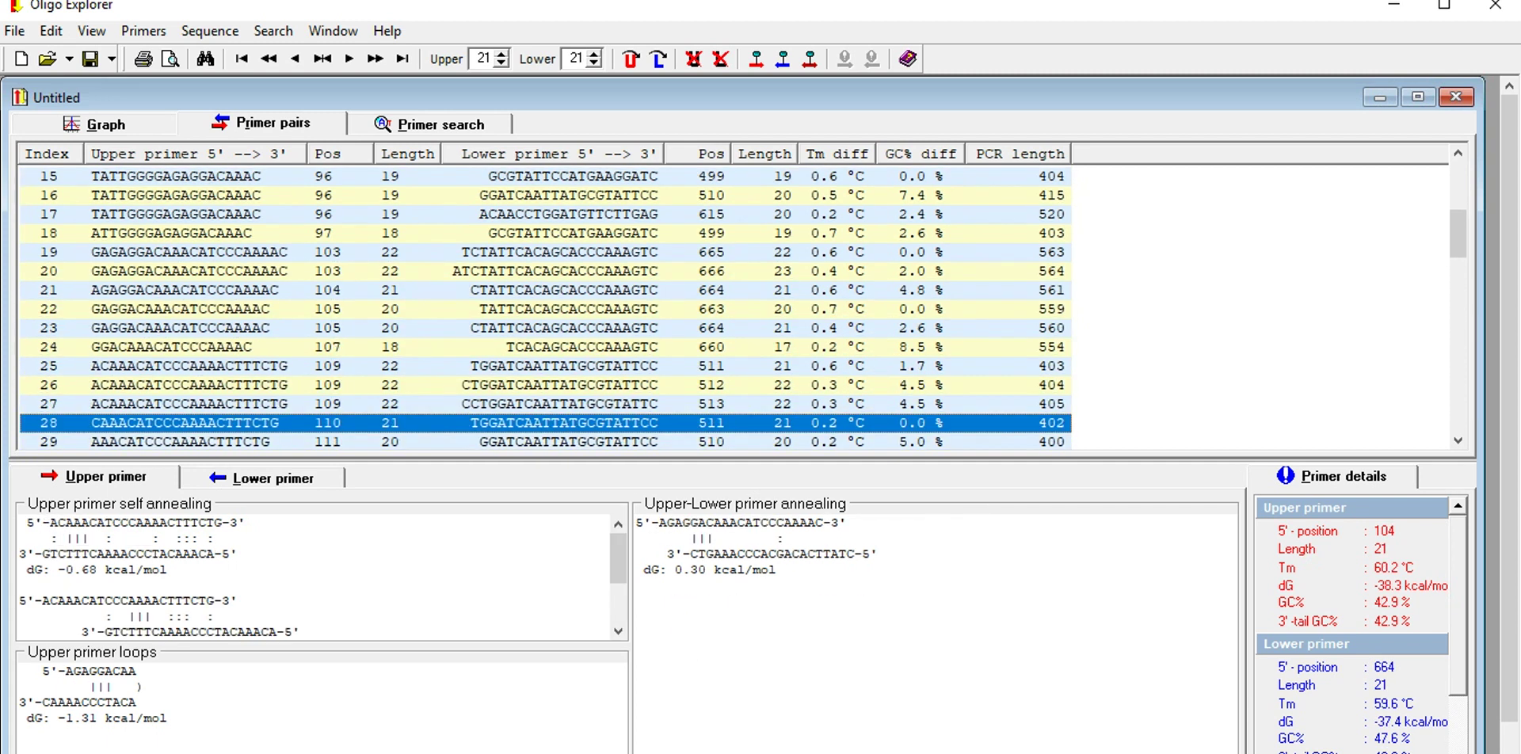
key(Down)
key(Down)
key(Down)
key(Down)
key(Down)
key(Down)
key(Down)
key(Down)
key(Down)
key(Down)
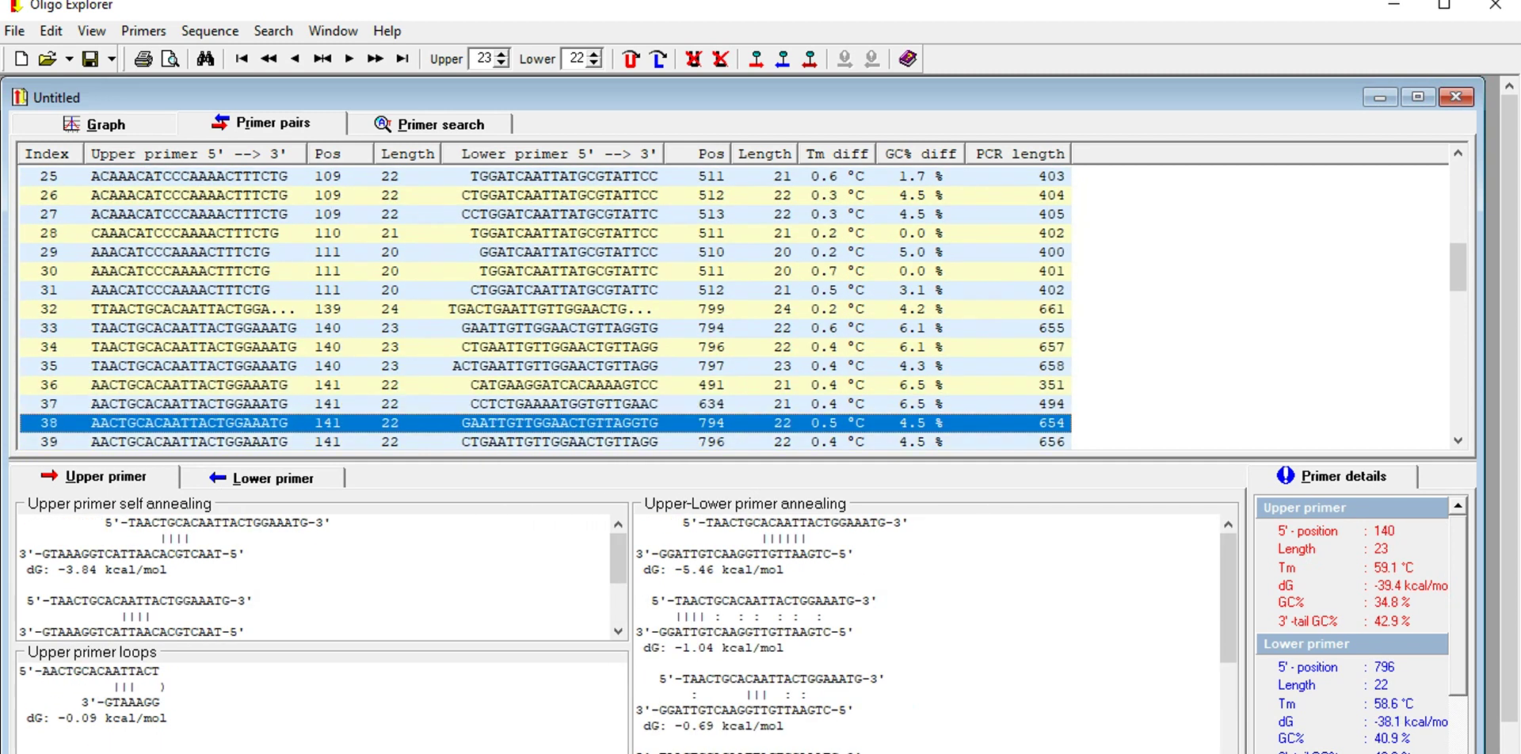
key(Down)
key(Down)
key(Down)
key(Down)
key(Down)
key(Down)
key(Down)
key(Down)
key(Down)
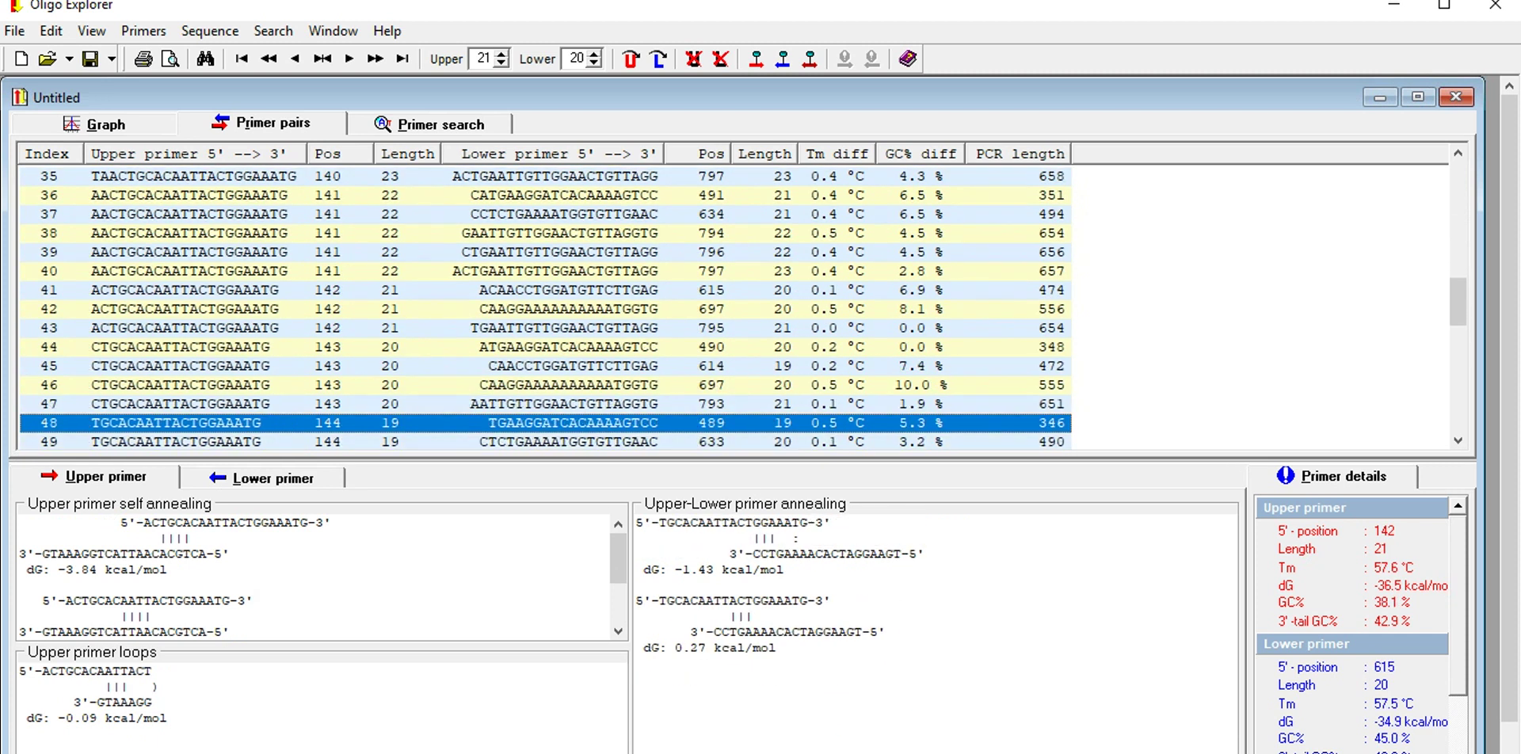
key(Down)
key(Down)
key(Down)
key(Up)
key(Up)
key(Up)
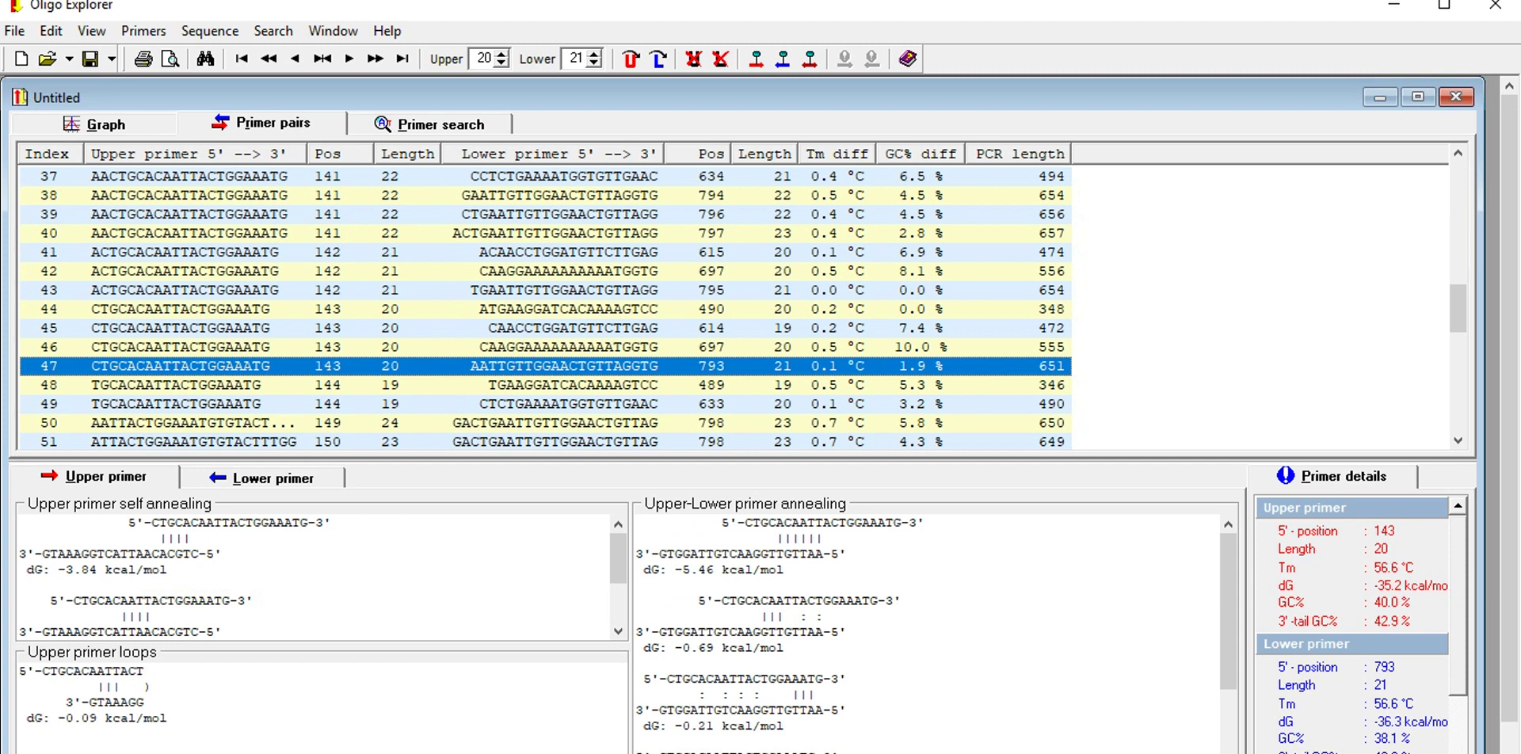
- Examine the self annealing, loops and pair annealing of primer pairs 77, 79, 78 and 71 near the end of the results
scroll(547, 309, down, 10)
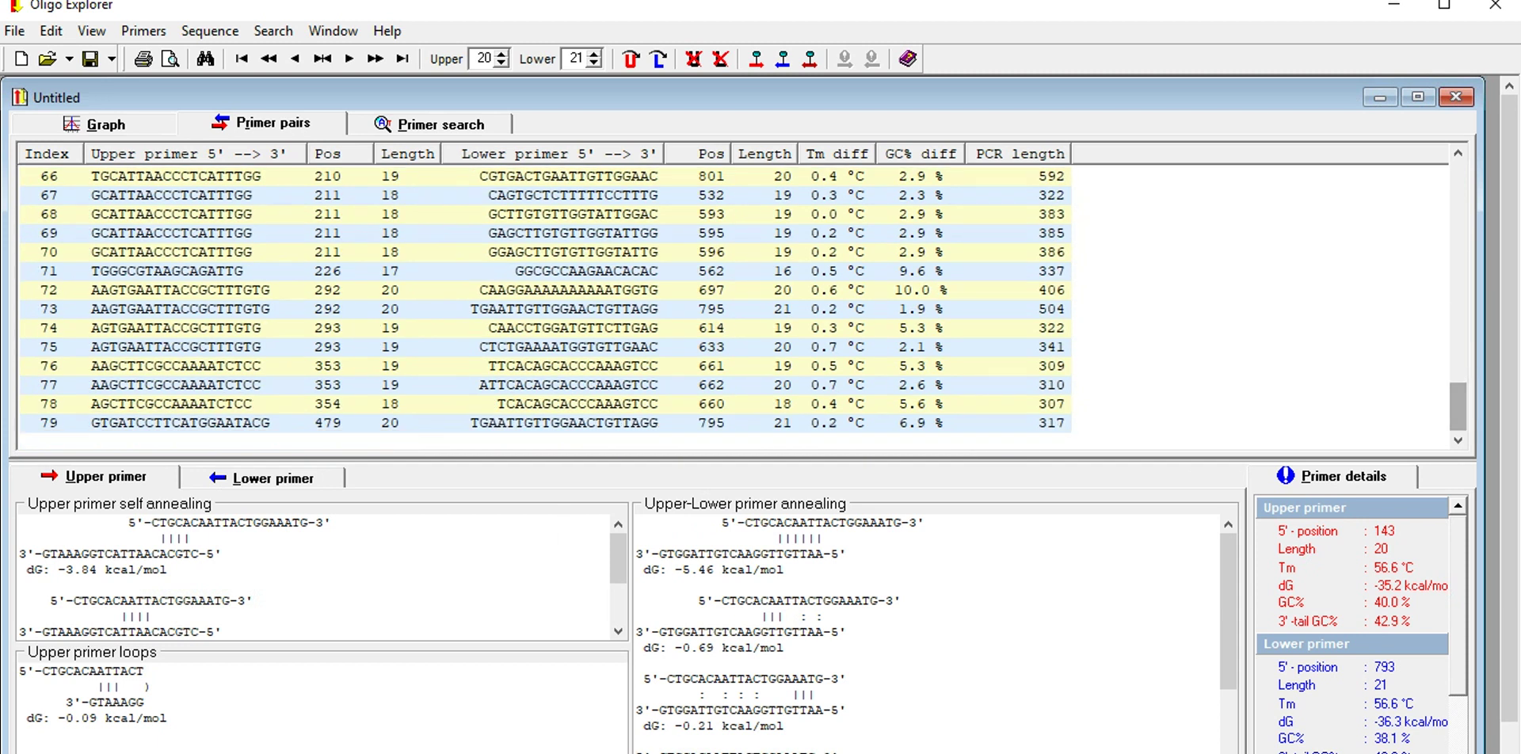
click(546, 385)
drag(217, 554, 121, 540)
drag(319, 523, 144, 538)
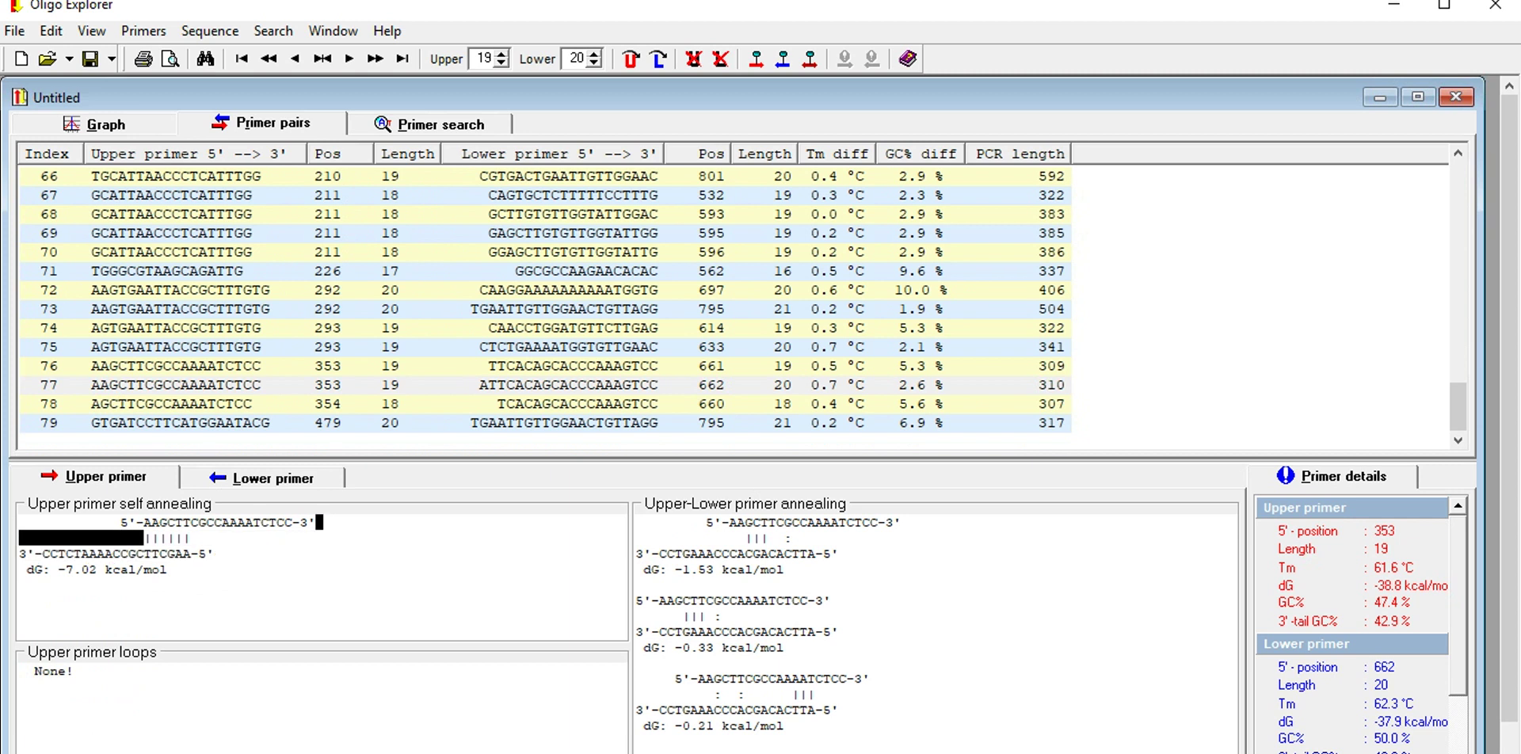
click(547, 423)
click(546, 404)
click(547, 271)
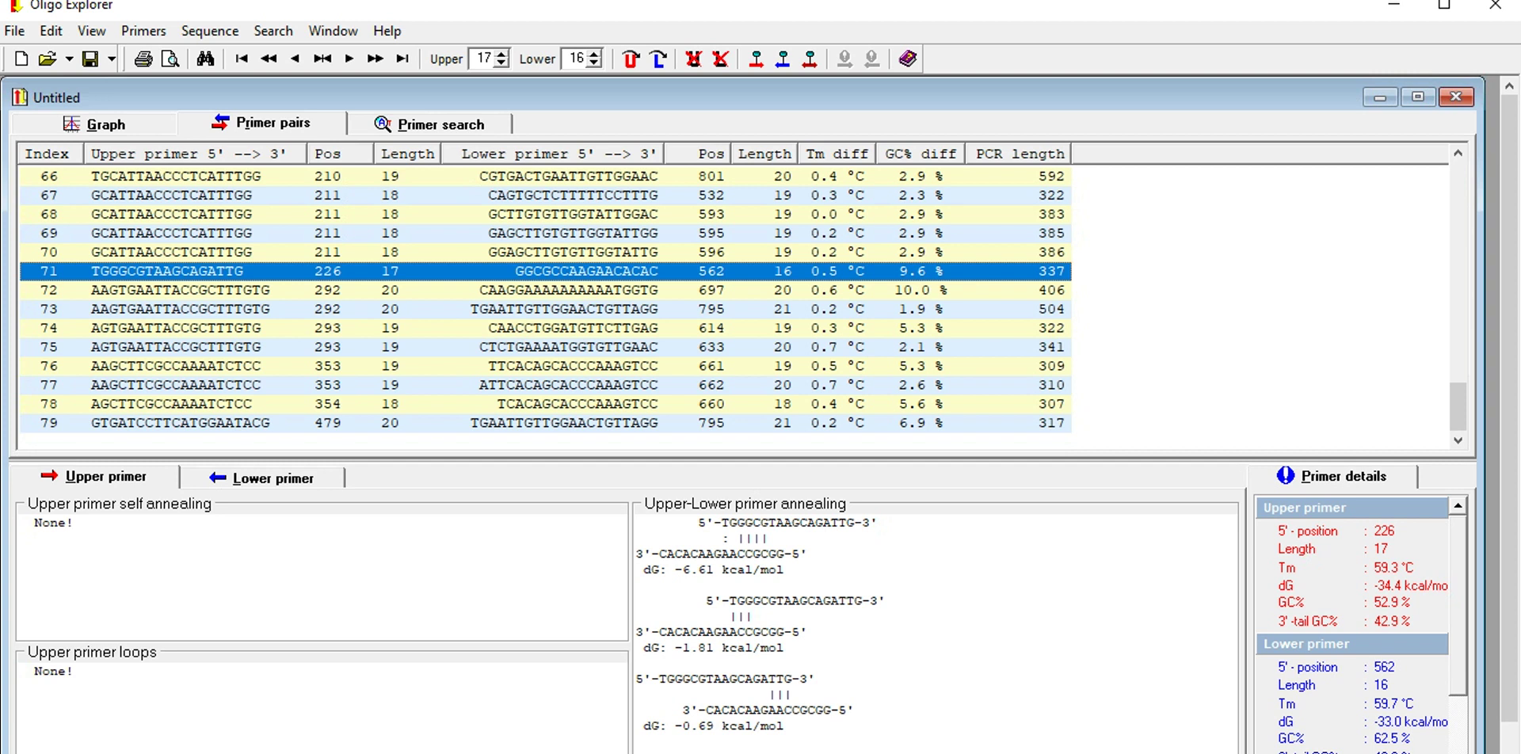
- Examine the lower primer self annealing of pair 71, and check the annealing and loops of pair 68
click(261, 477)
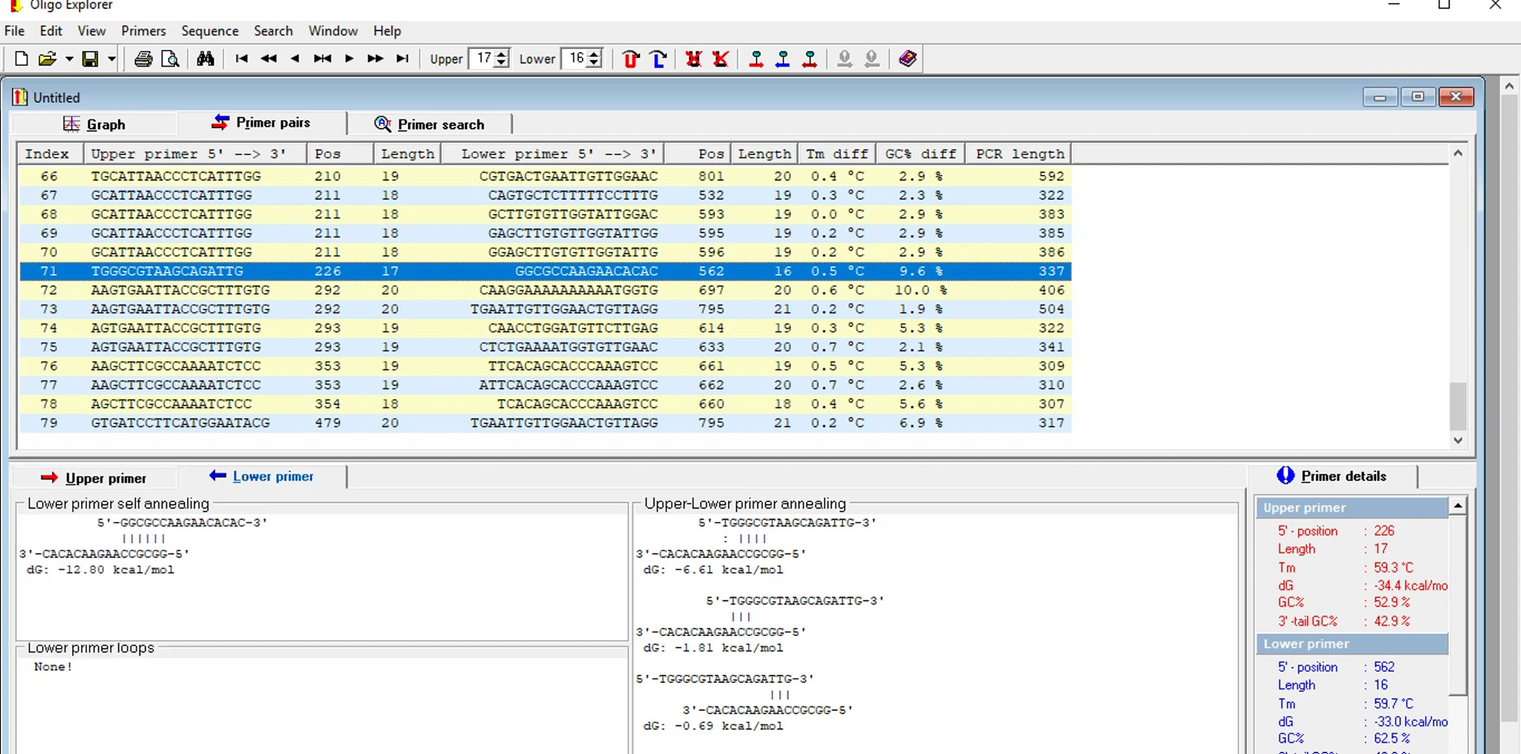
click(175, 537)
drag(175, 537, 82, 537)
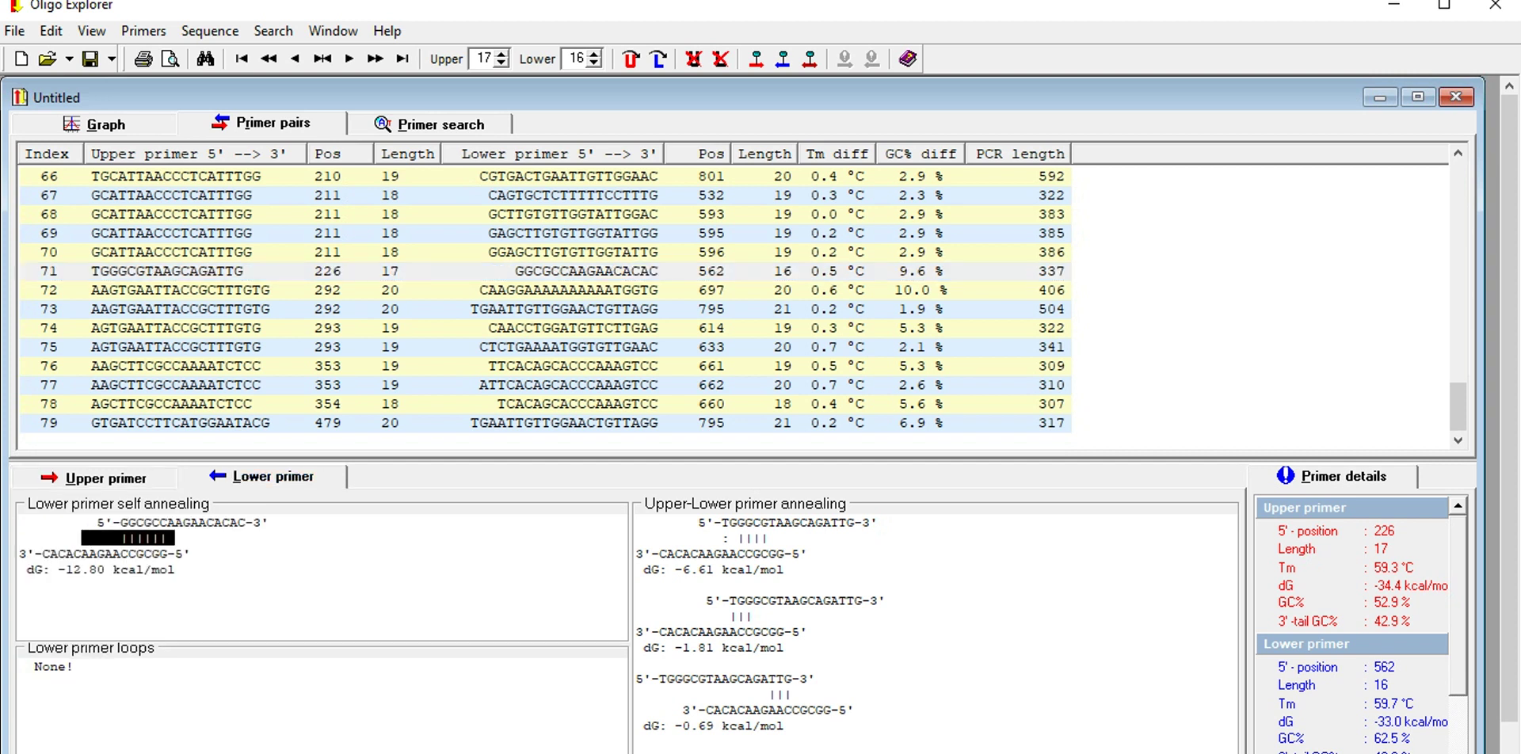
click(181, 271)
click(180, 252)
click(180, 214)
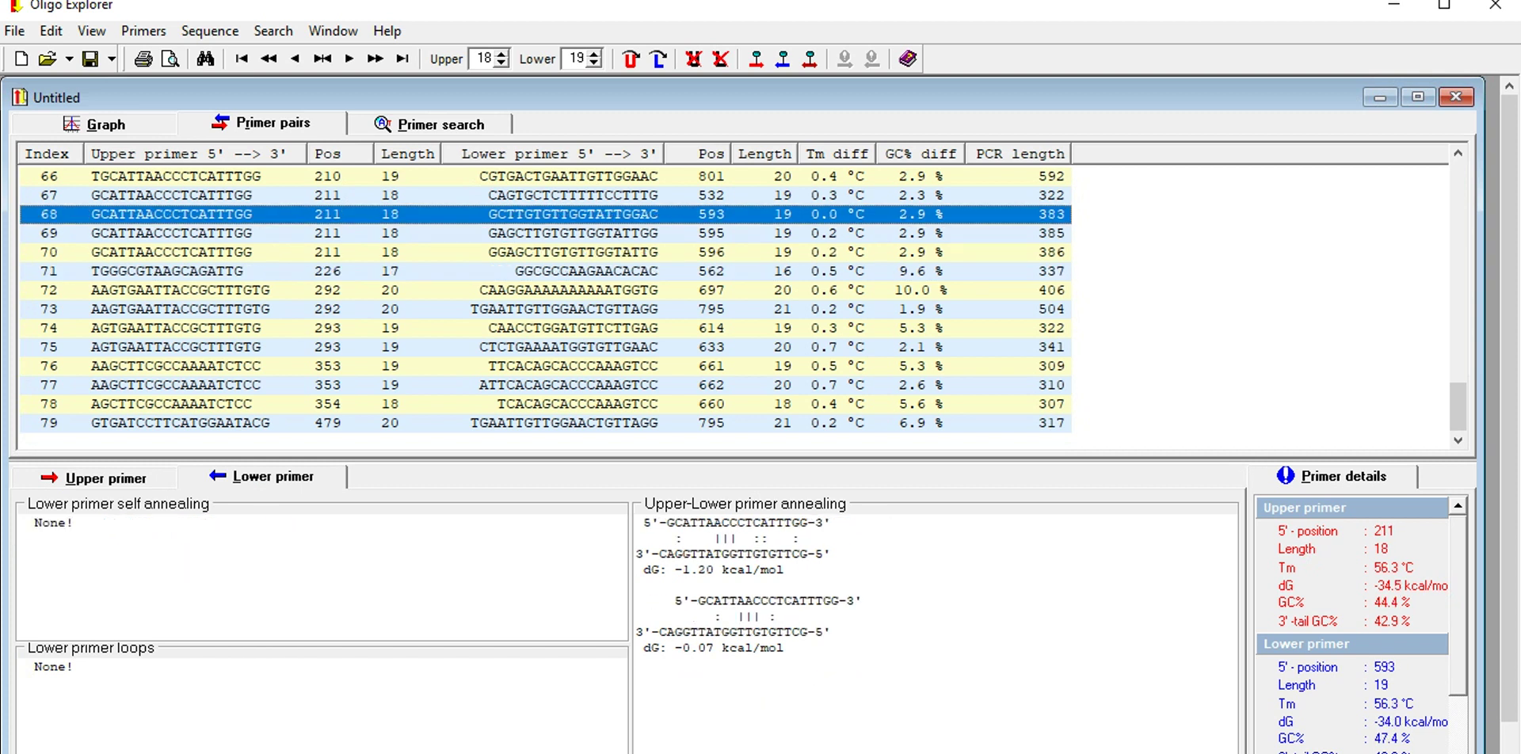
key(alt+Tab)
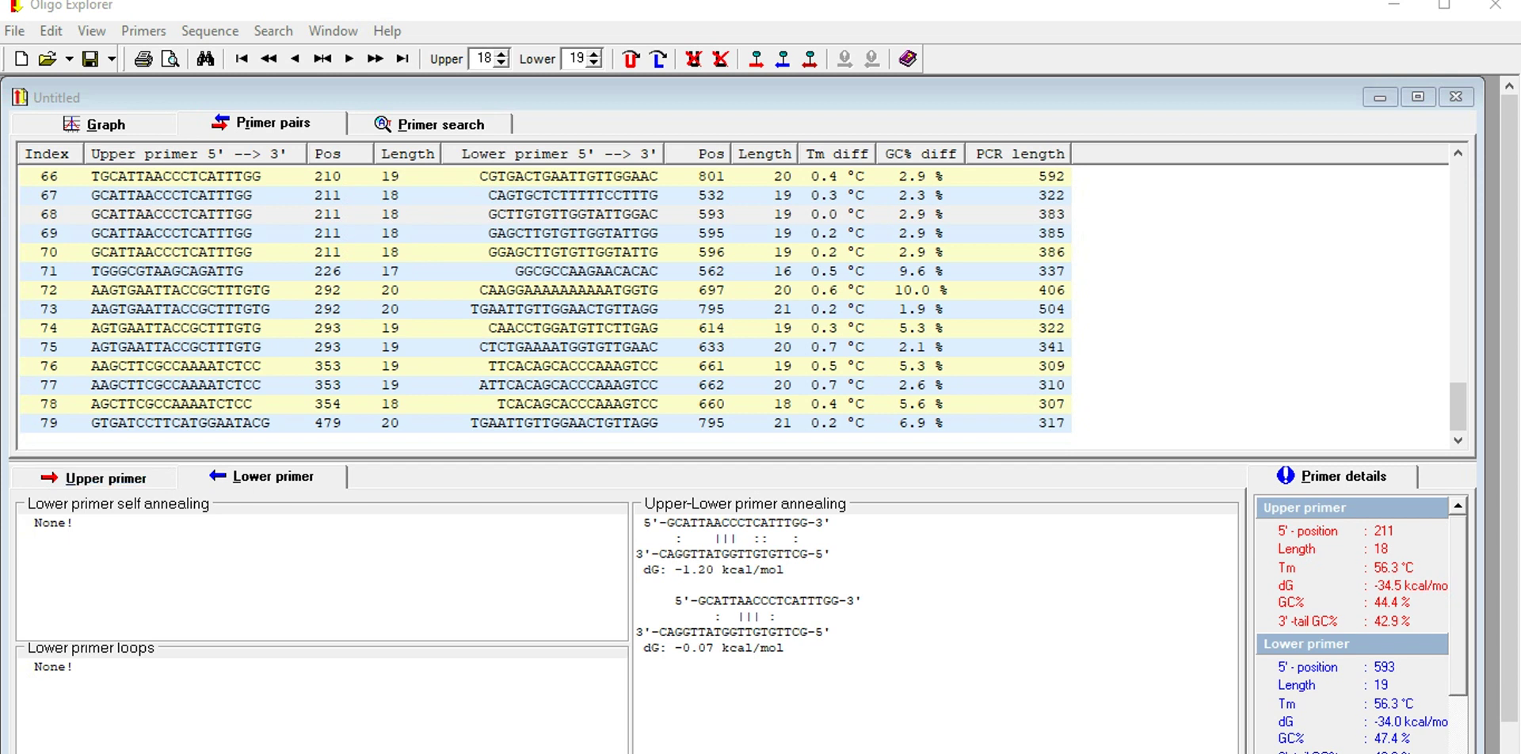
- Check the annealing of primer pair 66, and compare the upper and lower primer structures of pair 67
click(176, 177)
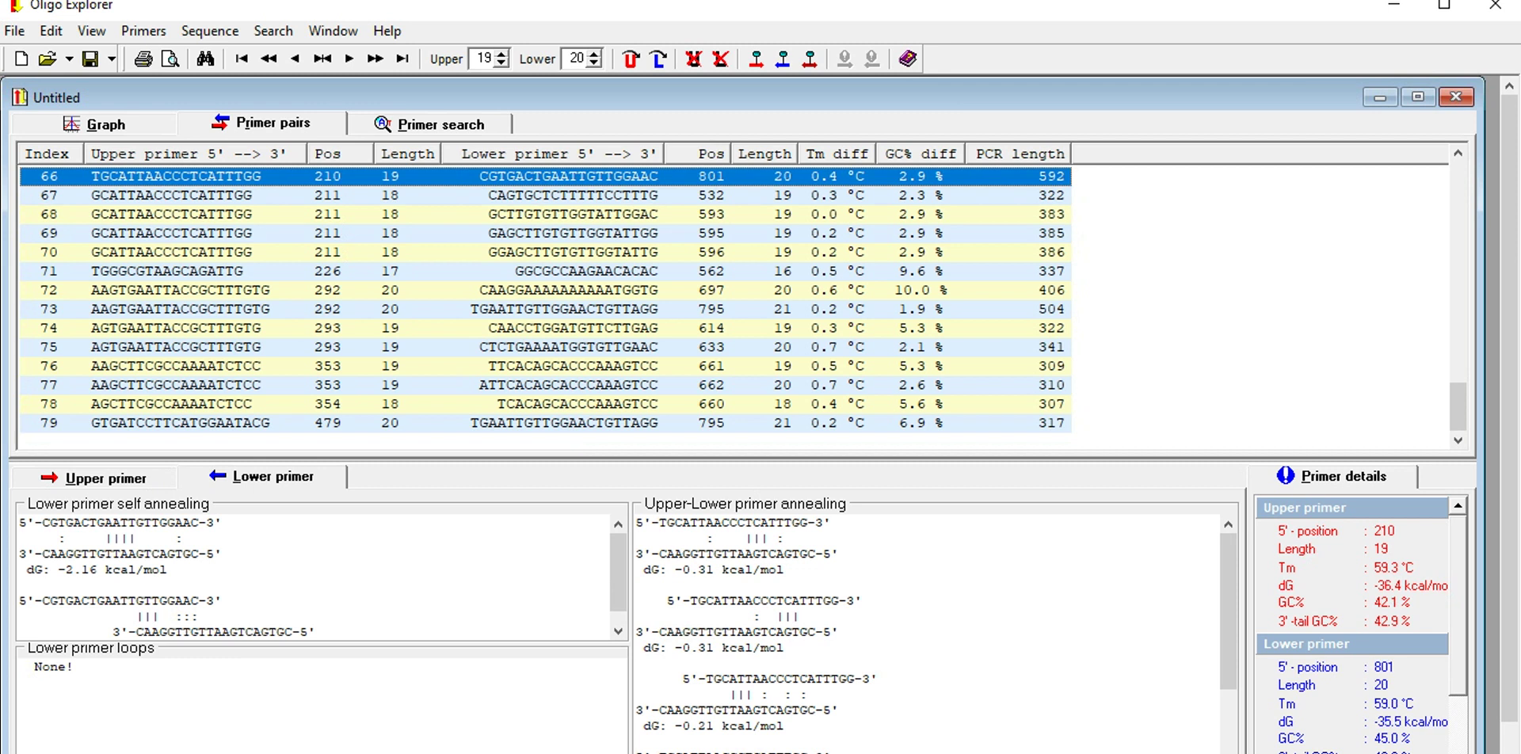
click(175, 195)
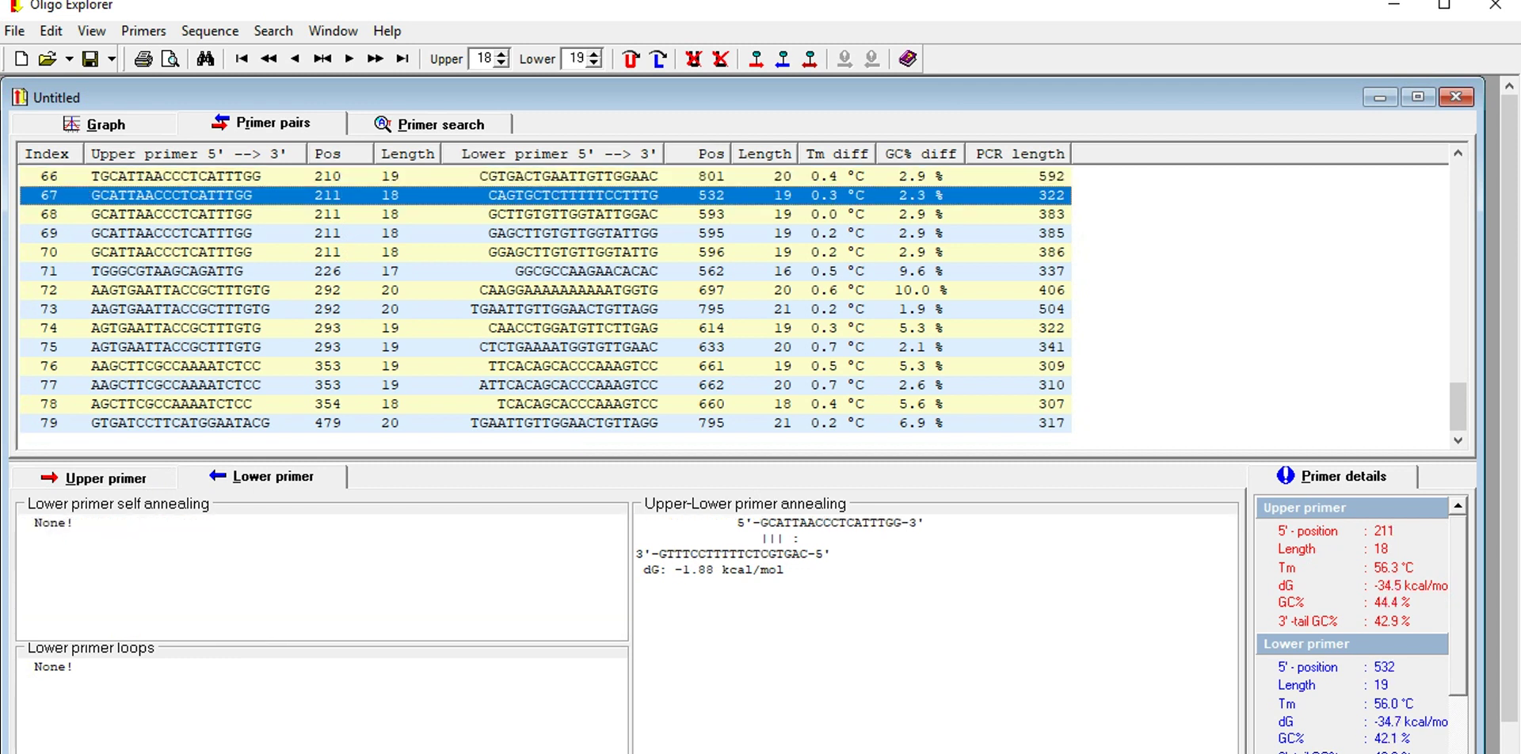
click(105, 477)
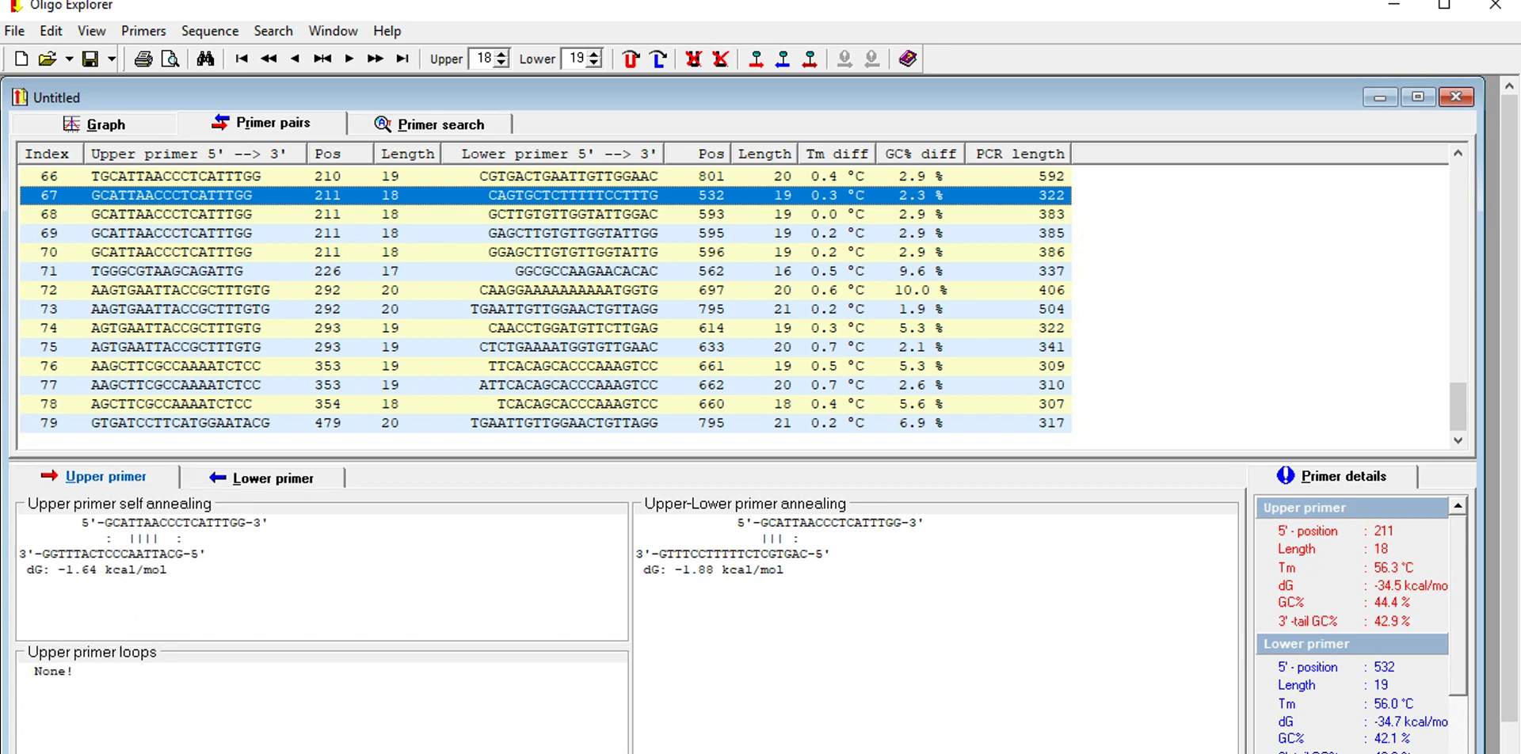
click(272, 479)
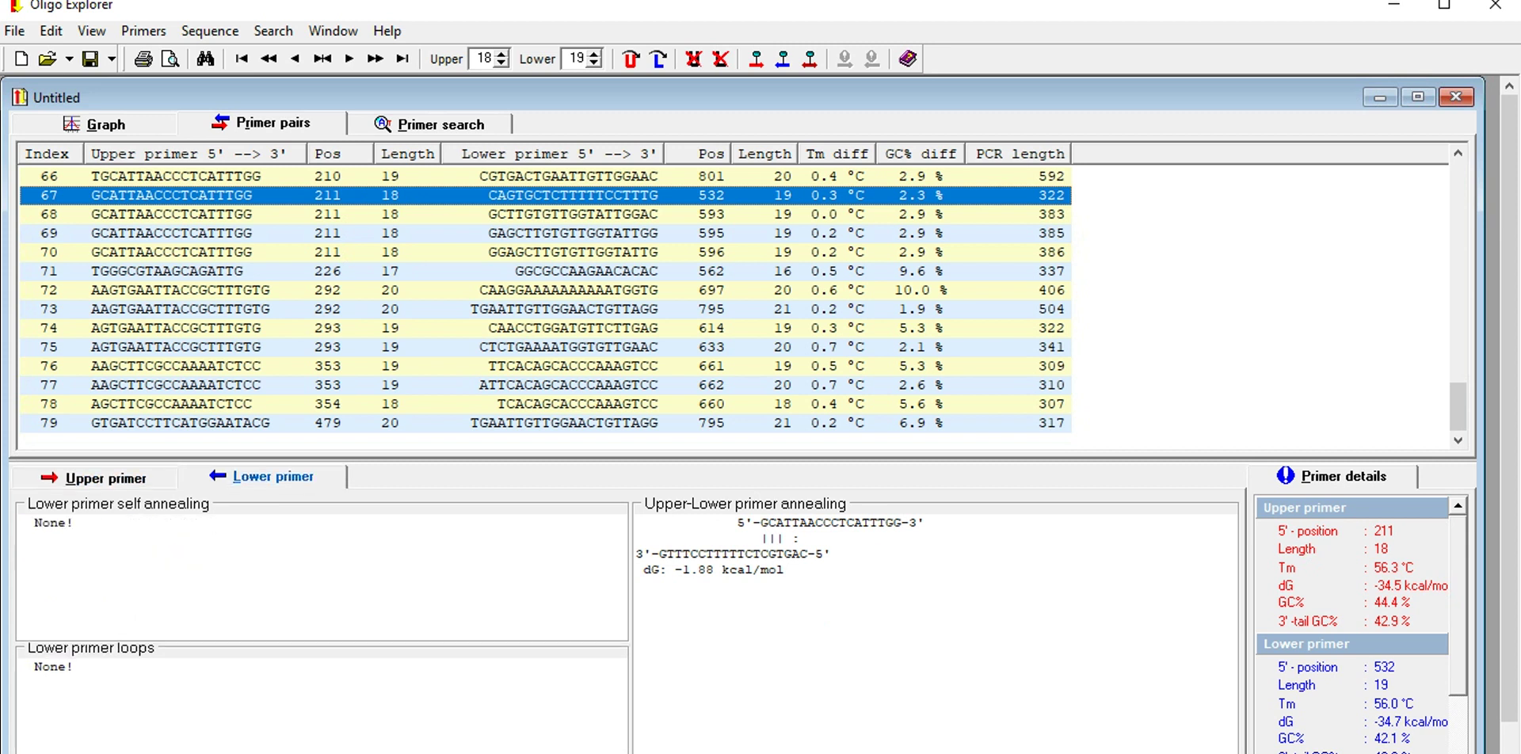
click(105, 477)
- Go back through primer pairs 66 to 54, checking the upper primer self annealing, loops and pair annealing
key(Up)
key(Up)
key(Up)
key(Up)
key(Up)
key(Up)
key(Up)
key(Up)
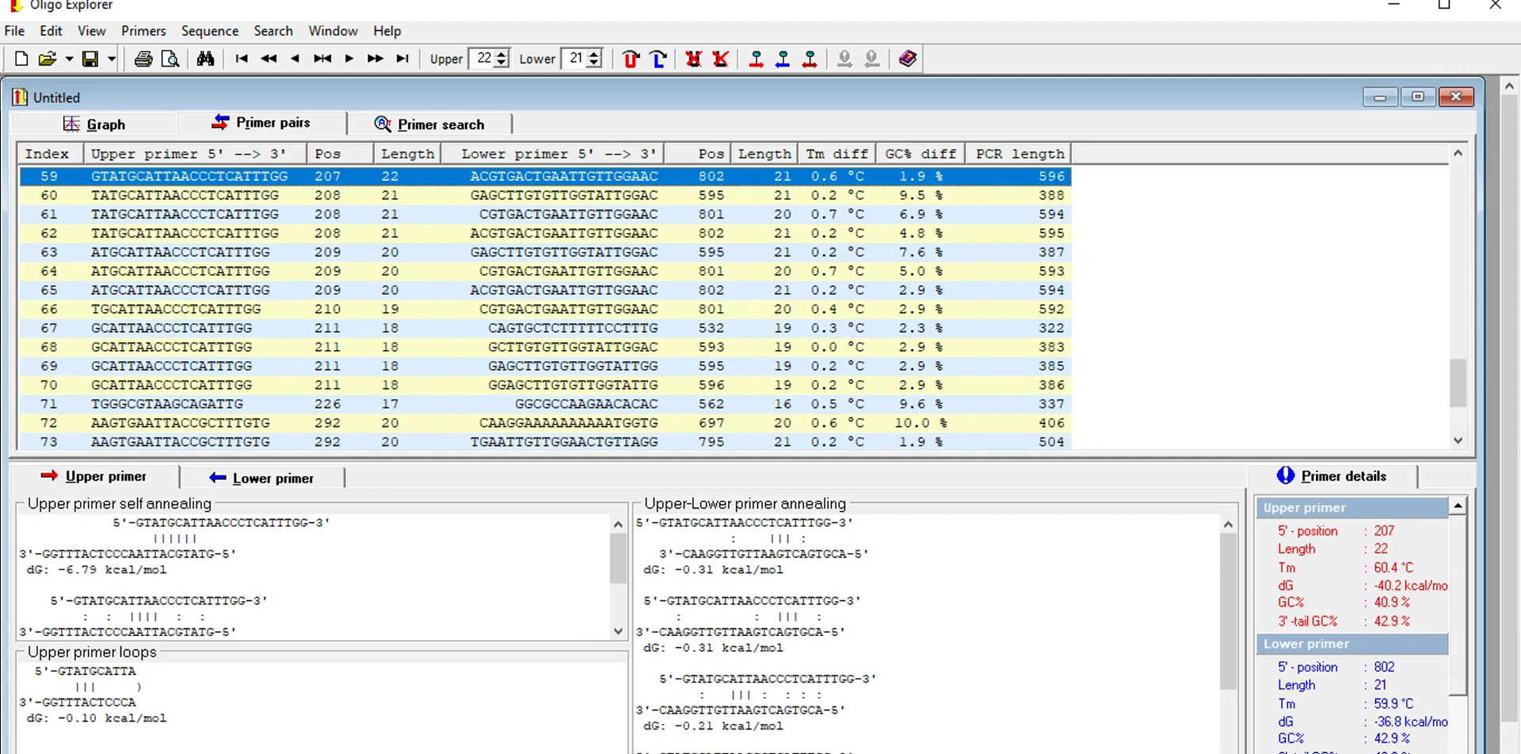
key(Down)
key(Down)
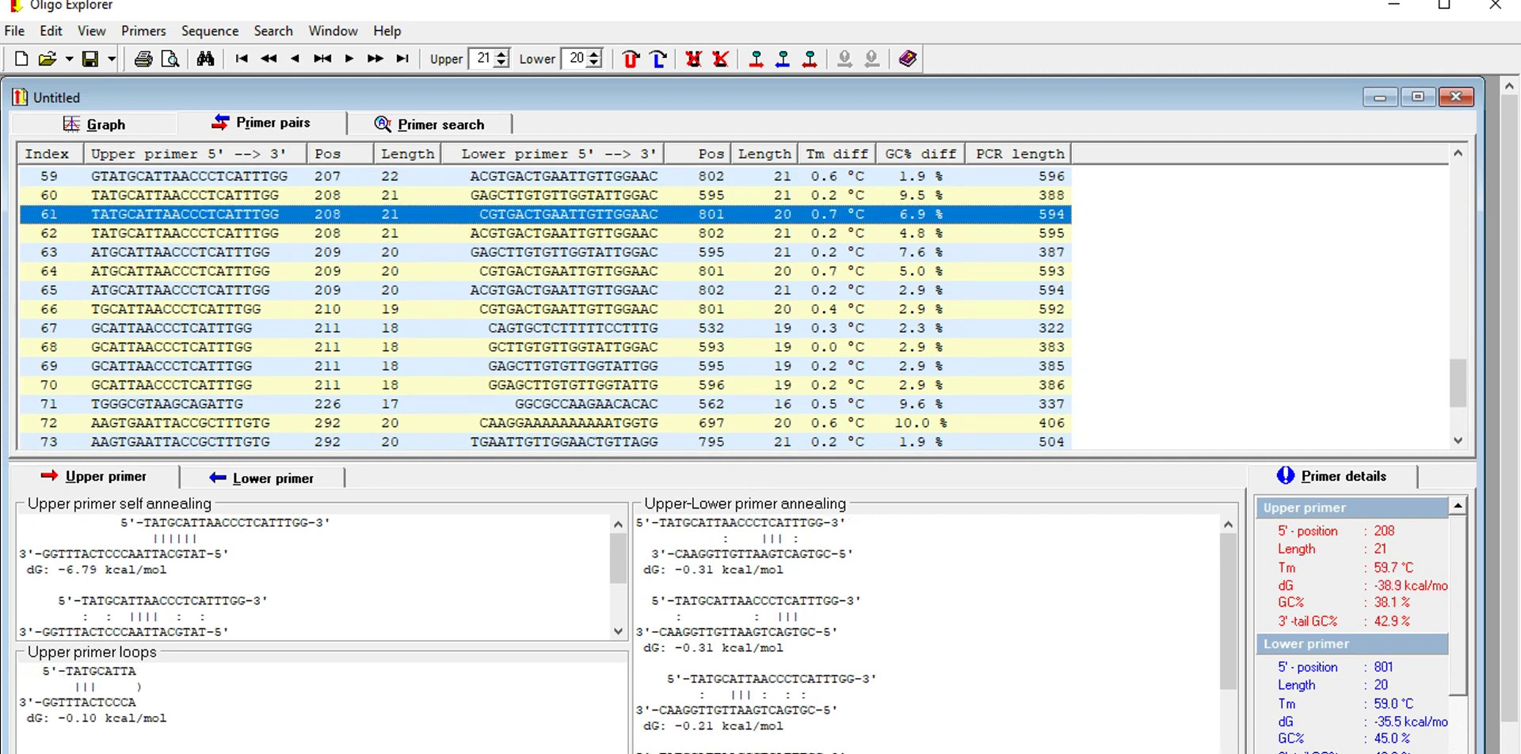
key(Up)
key(Up)
key(Up)
key(Up)
key(Up)
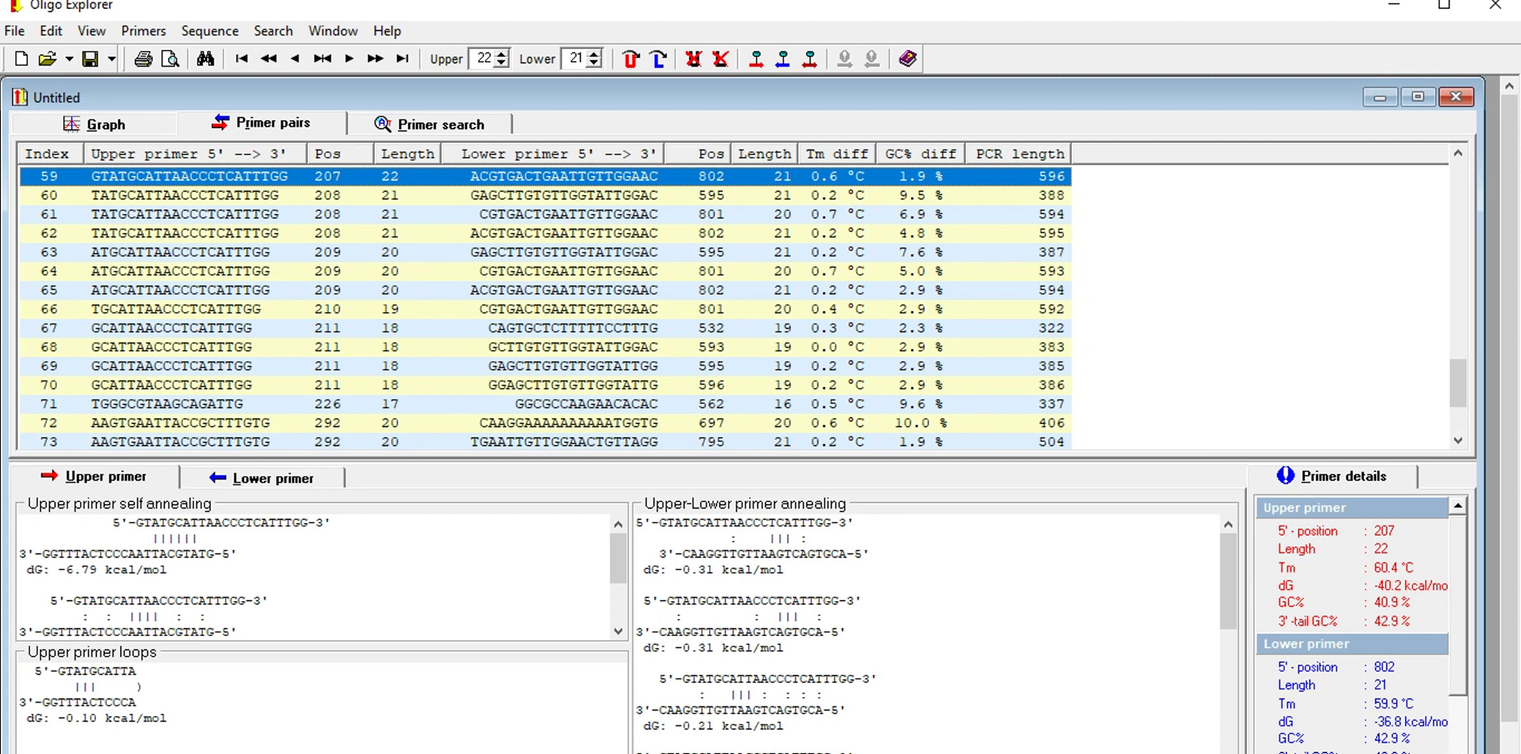
key(Up)
key(Up)
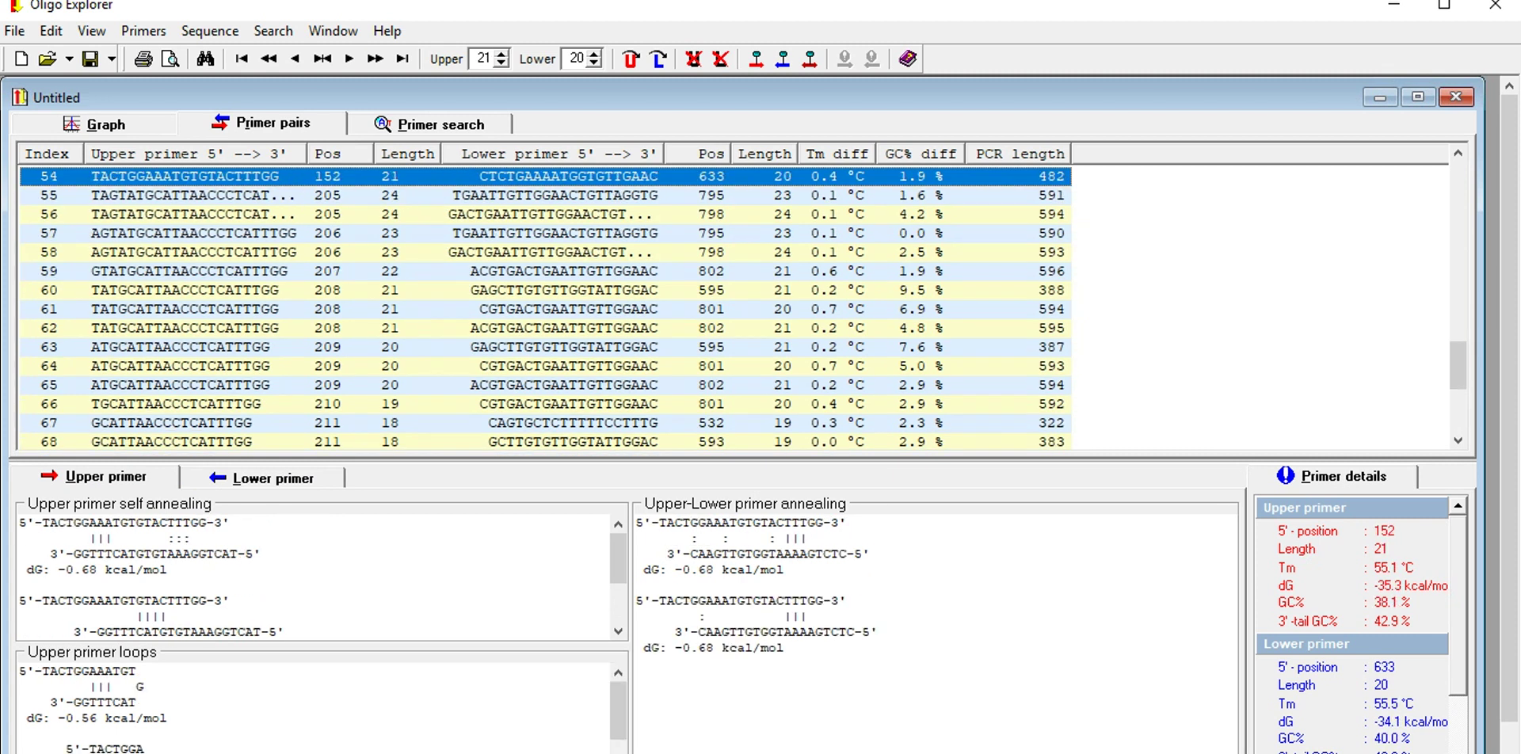
key(Down)
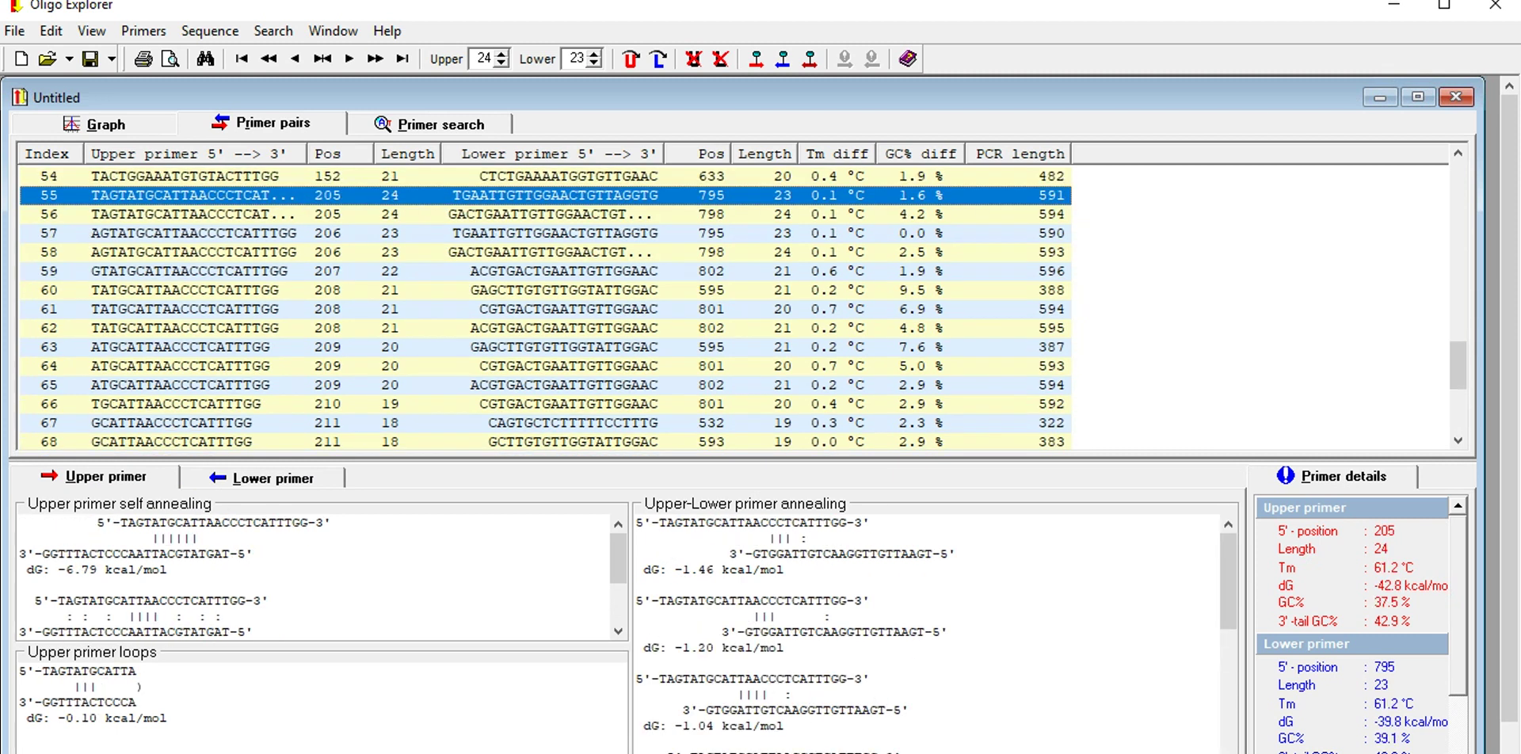
- Go back to primer pair 31 and compare the self annealing and loops of its upper and lower primers
key(Up)
key(Up)
key(Up)
key(Up)
key(Up)
key(Up)
key(Up)
key(Up)
key(Up)
key(Up)
key(Up)
key(Up)
key(Up)
key(Up)
key(Up)
key(Up)
key(Up)
key(Up)
key(Up)
key(Up)
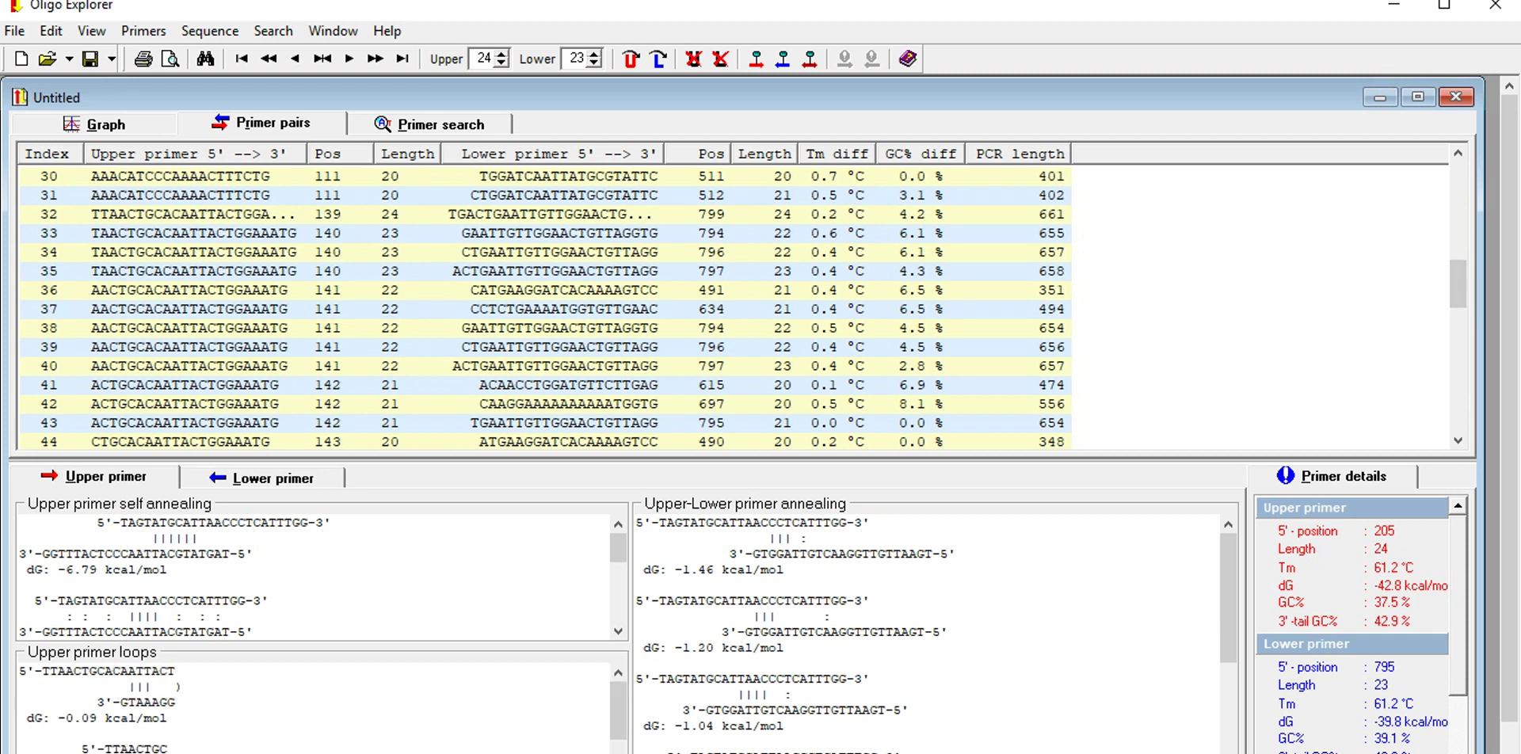
key(Up)
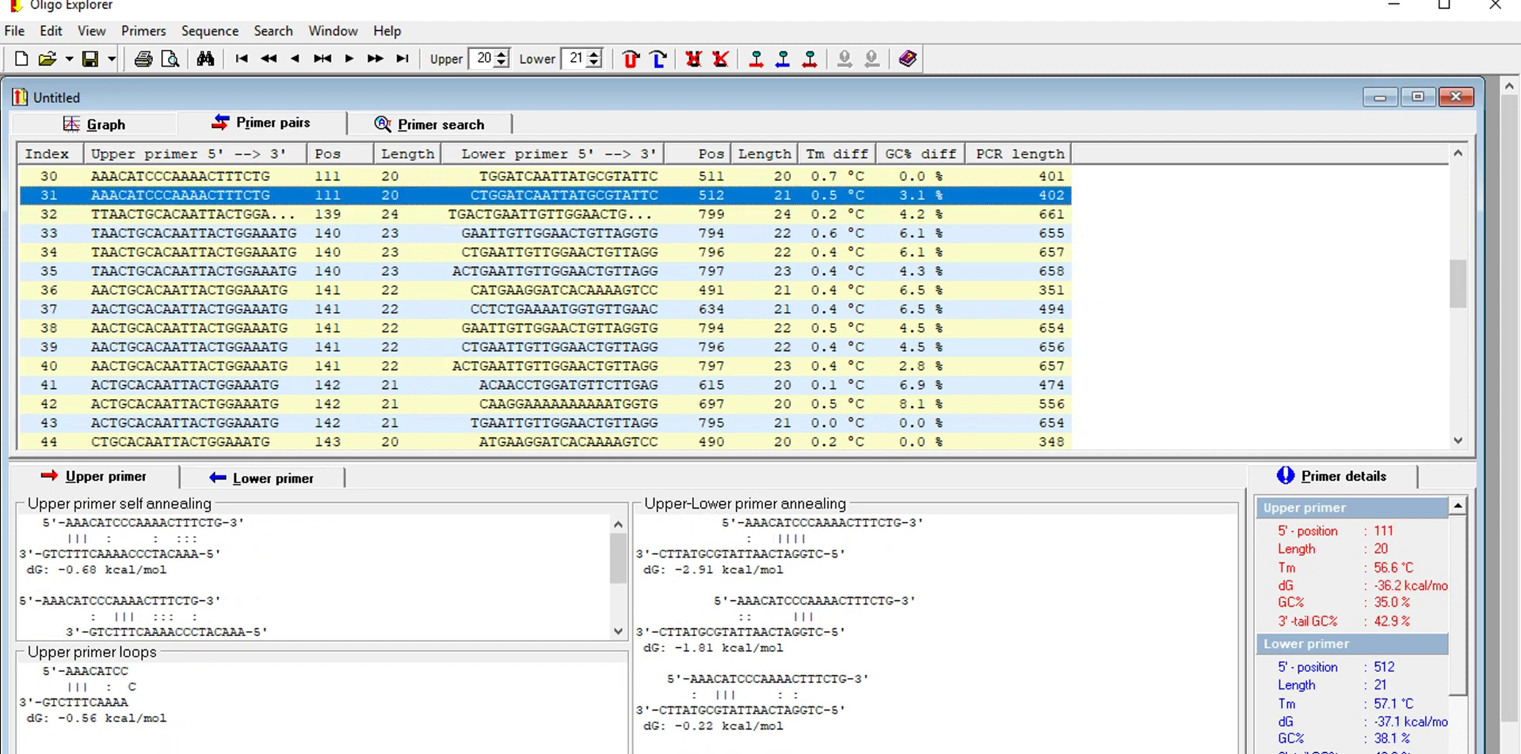
click(273, 477)
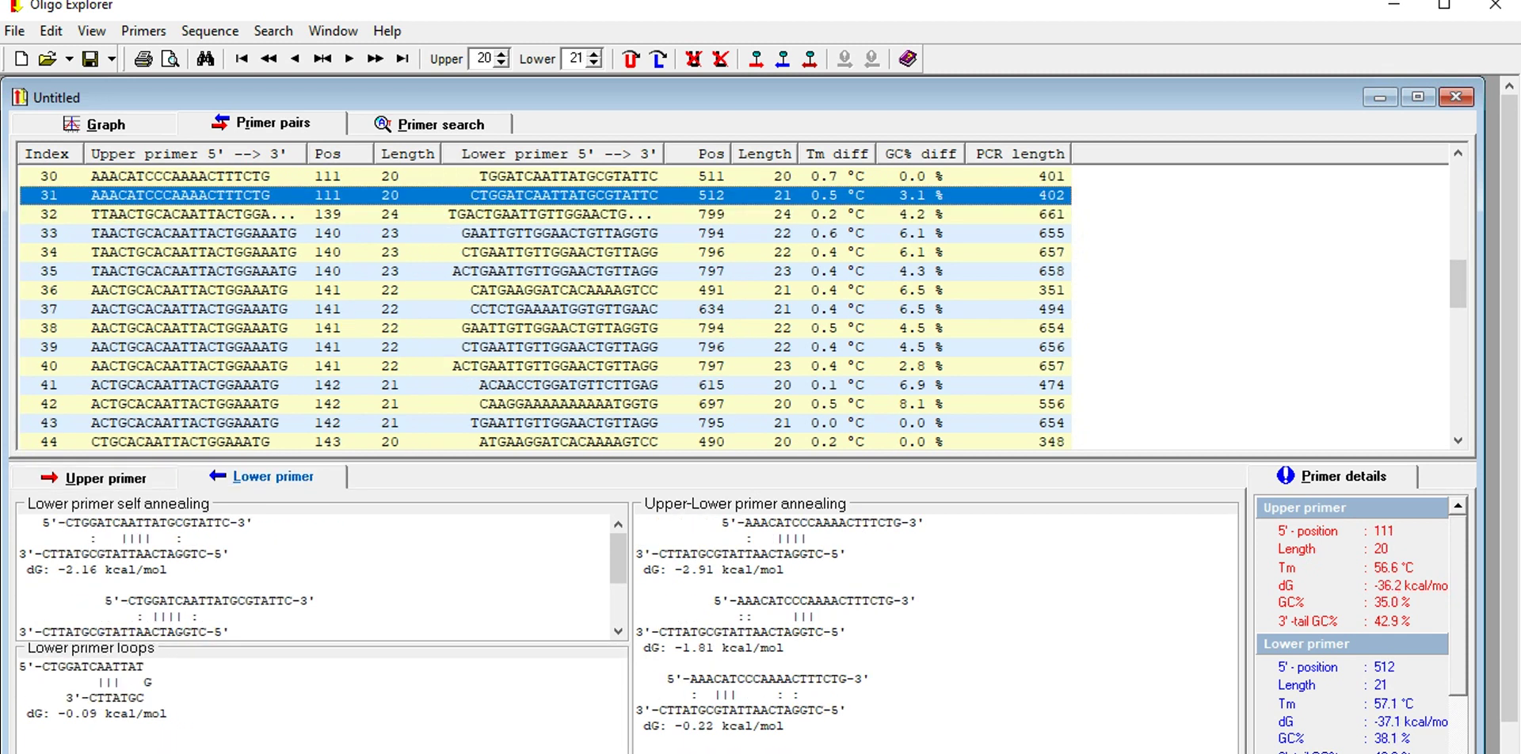
click(105, 478)
- Select primer pair 24 and examine its pair annealing and the self annealing and loops of both primers
drag(1458, 283, 1458, 251)
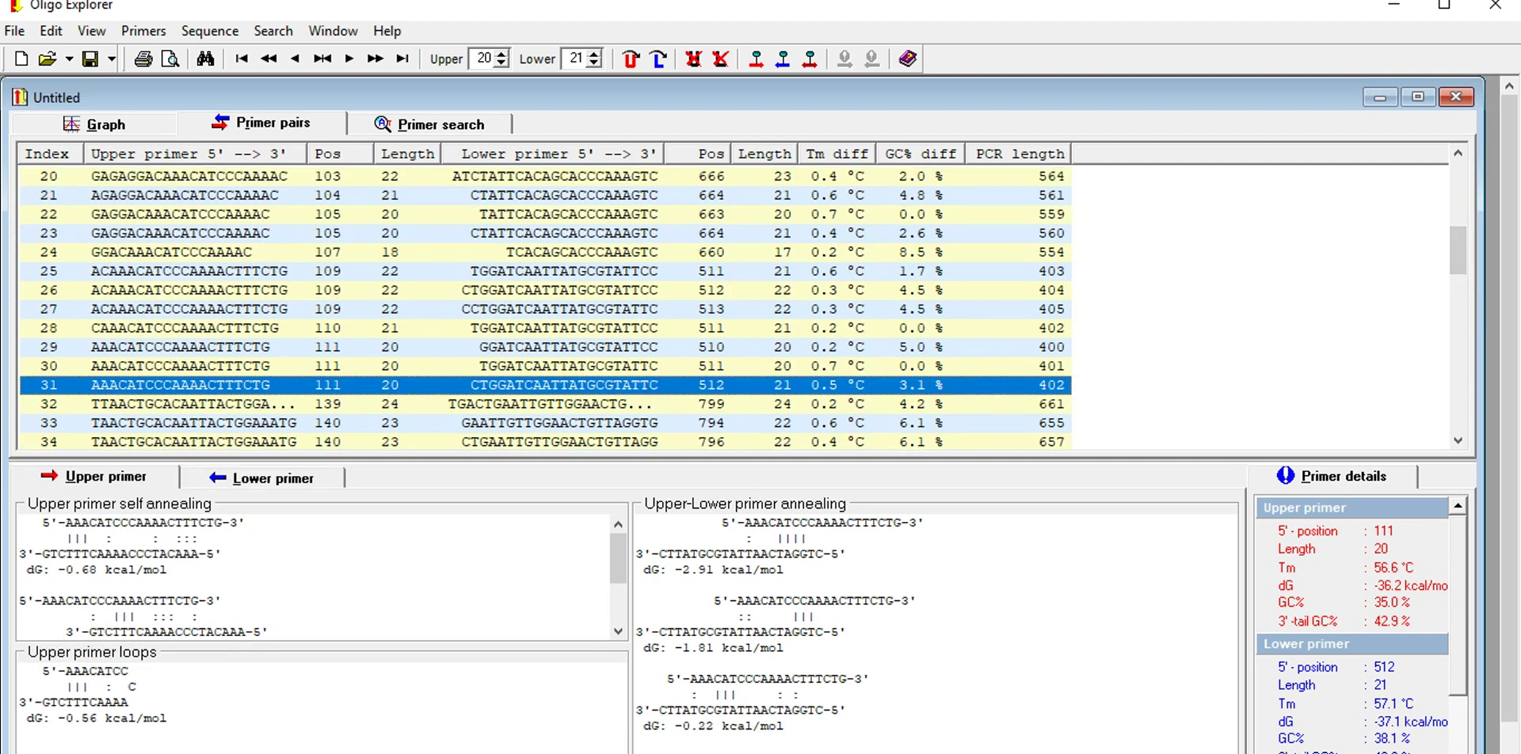
click(547, 290)
key(Up)
key(Up)
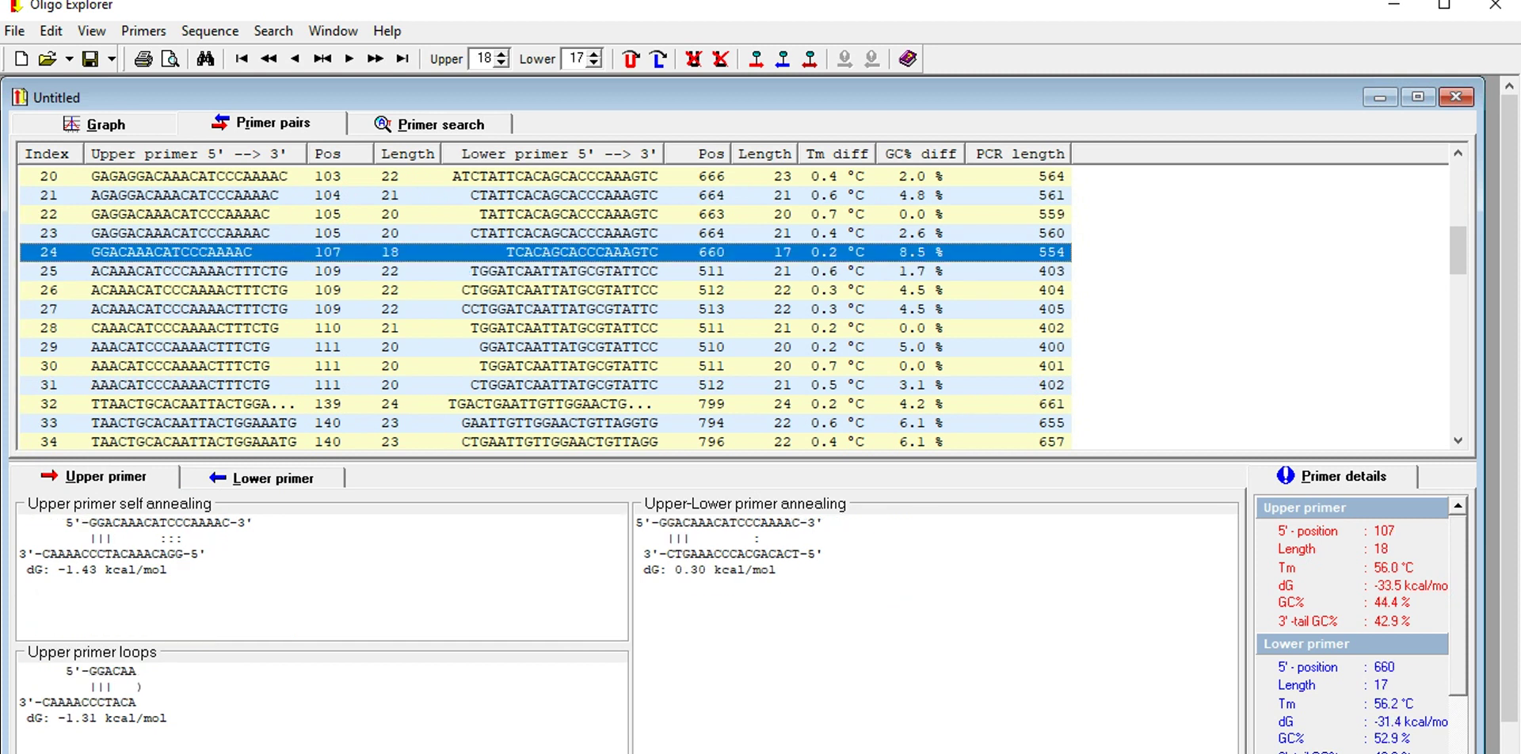
key(Tab)
key(Right)
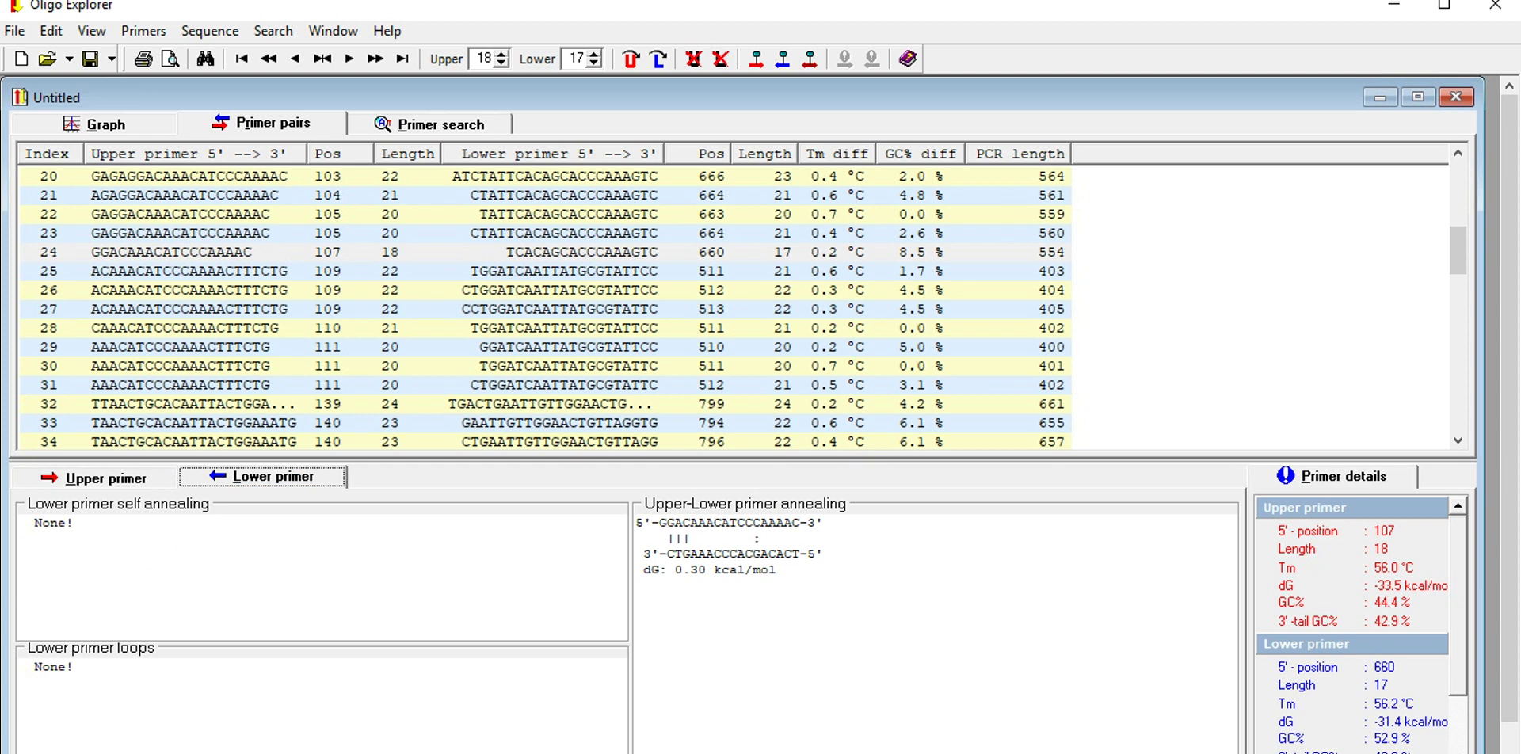
key(shift+Tab)
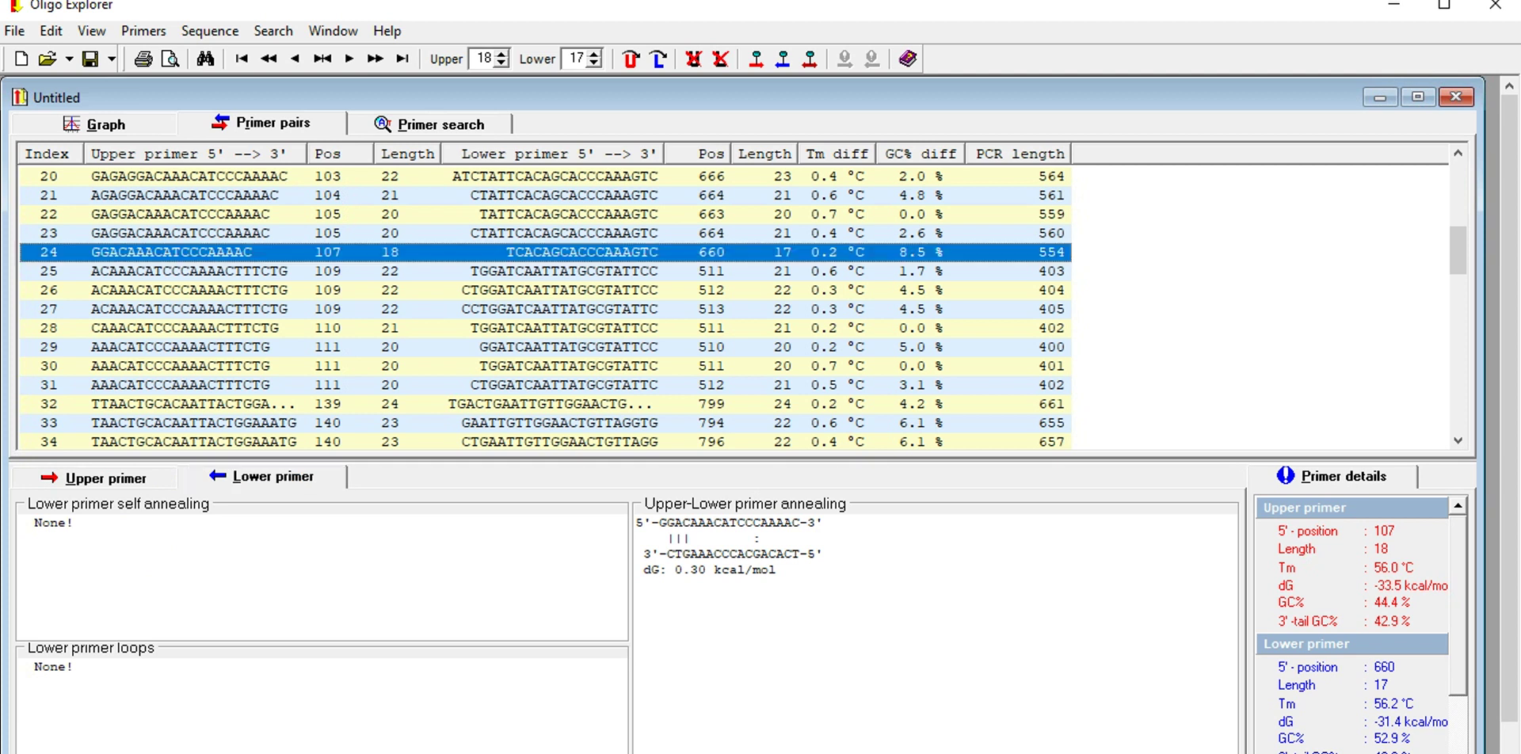
click(95, 477)
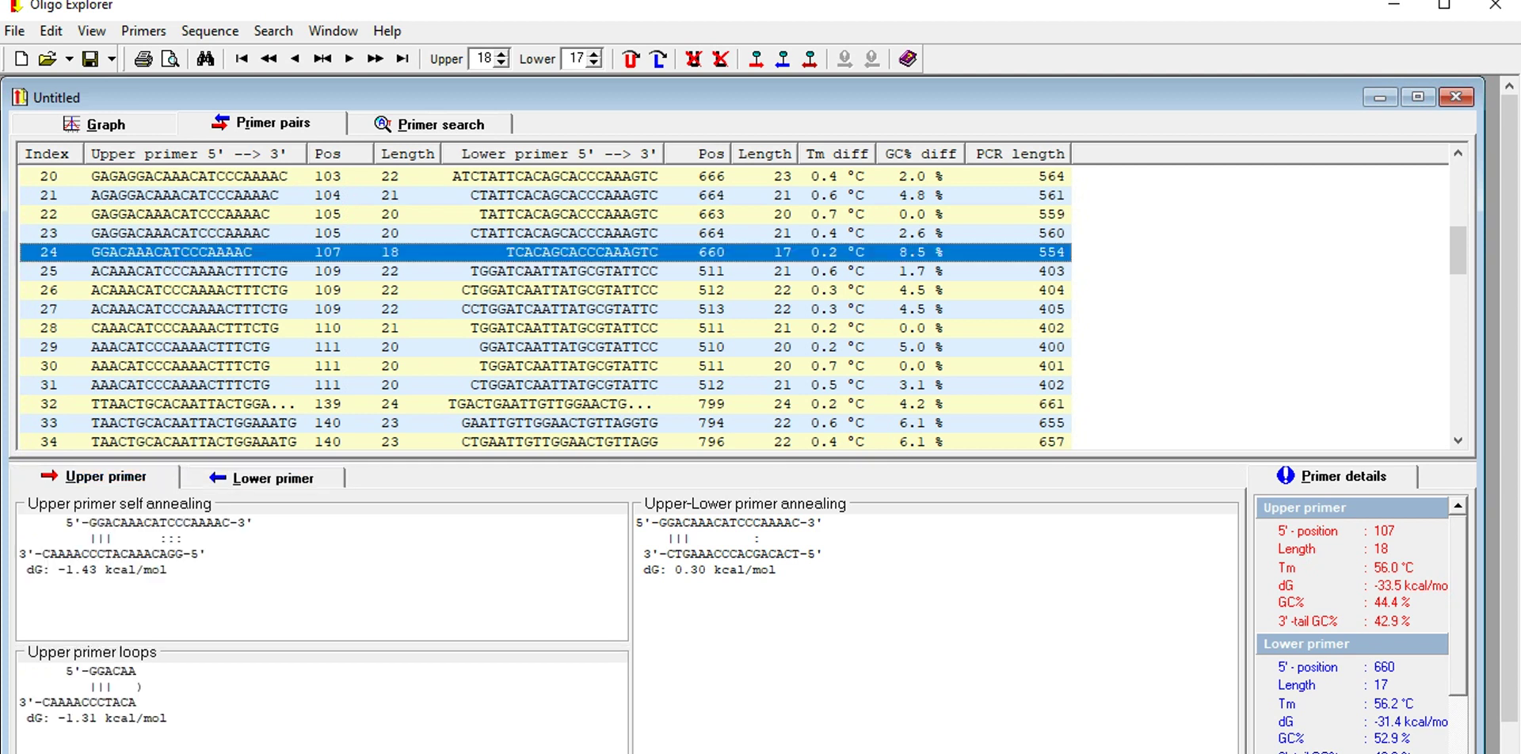
drag(224, 555, 161, 540)
click(254, 553)
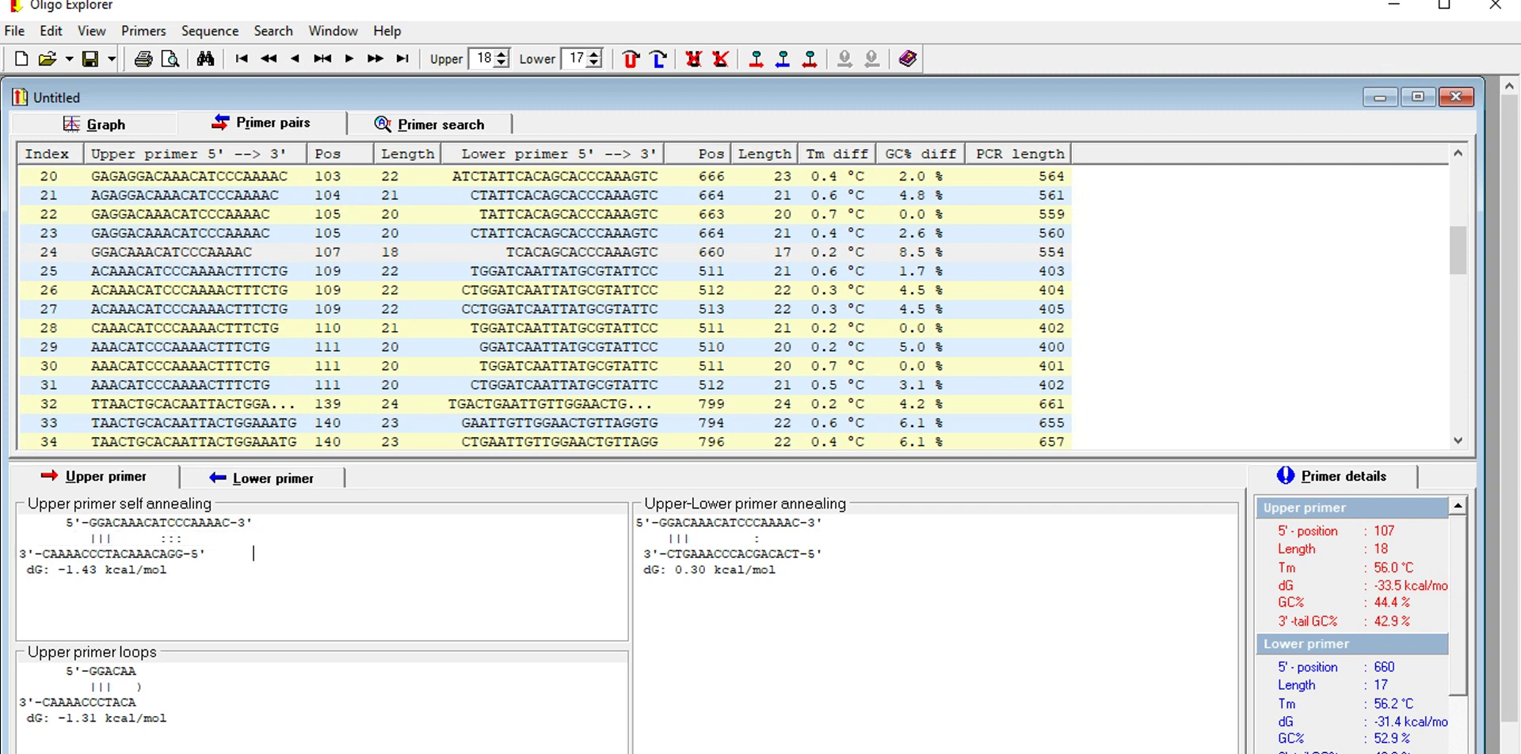
- Copy the upper primer sequence of pair 24
click(172, 253)
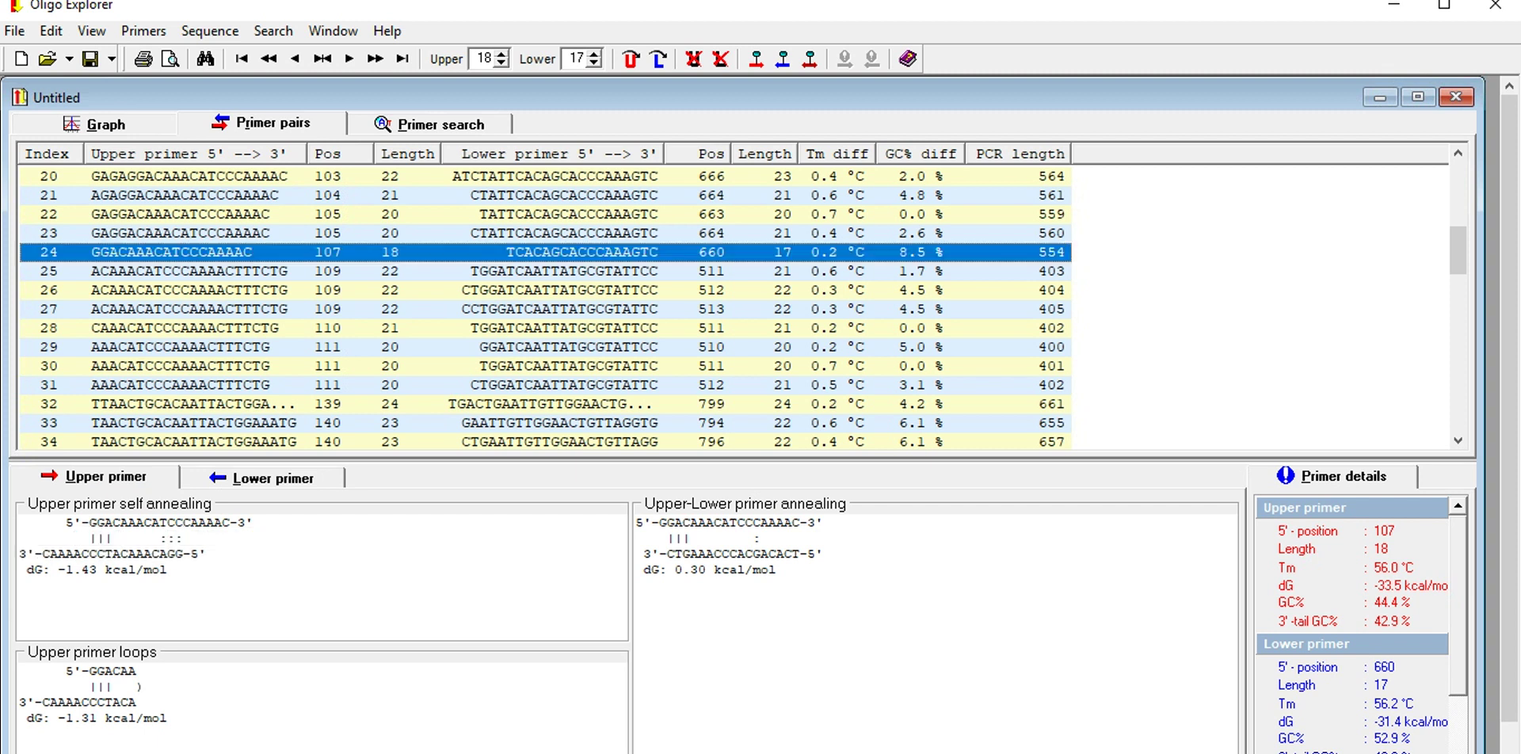
right_click(114, 253)
mouse_move(238, 267)
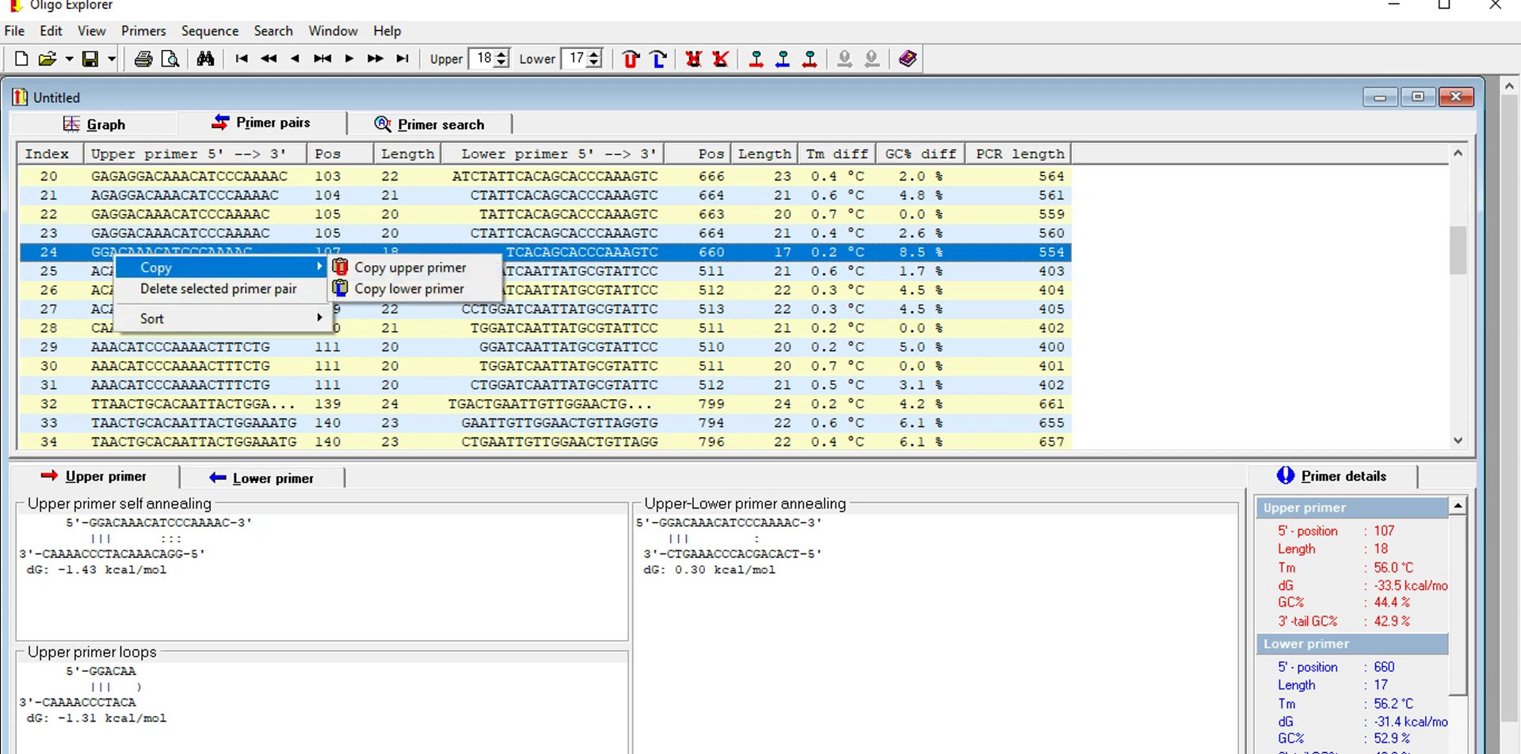
click(409, 267)
- Switch to Chrome and open the OligoCalc page at biotools.nubic.northwestern.edu/OligoCalc.html
key(alt+Tab)
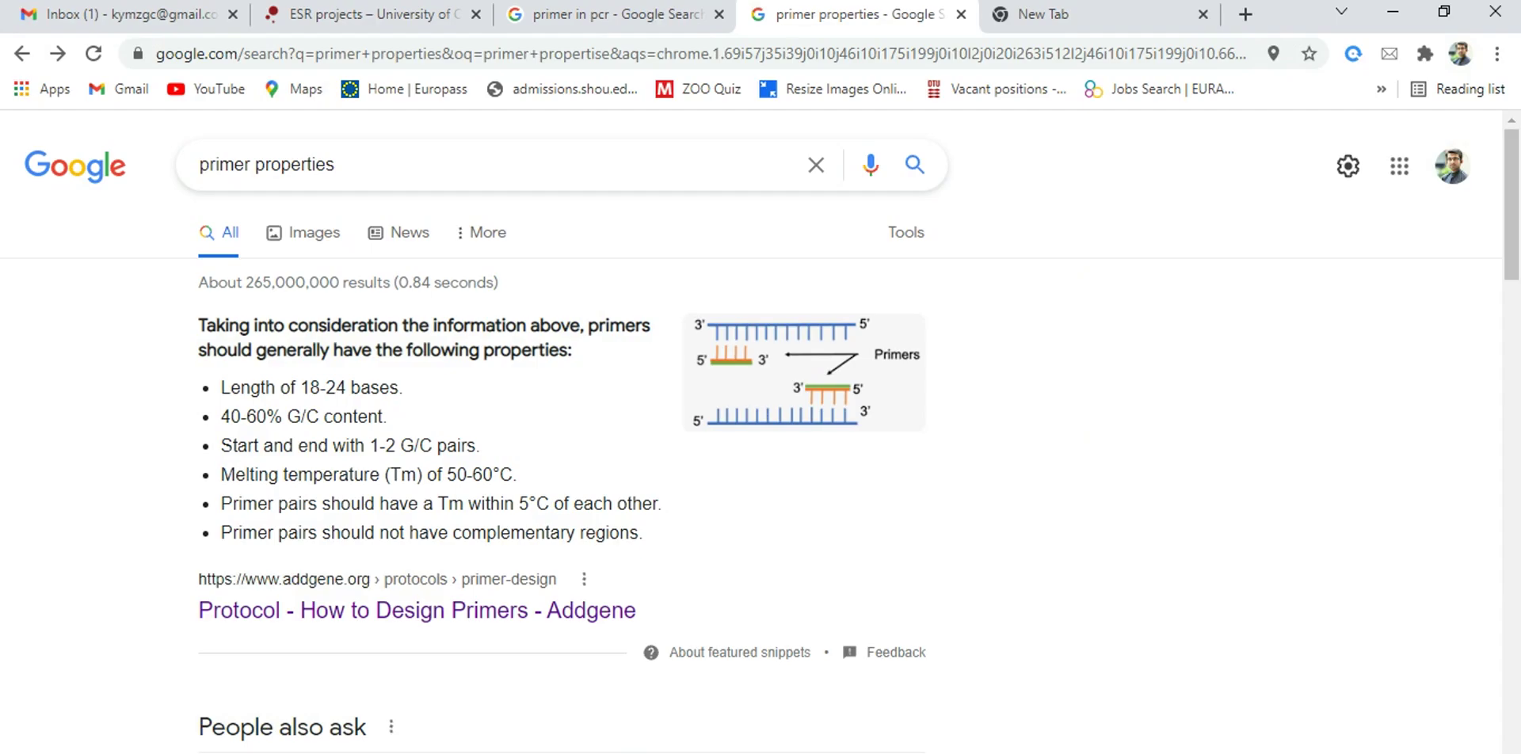
key(ctrl+Tab)
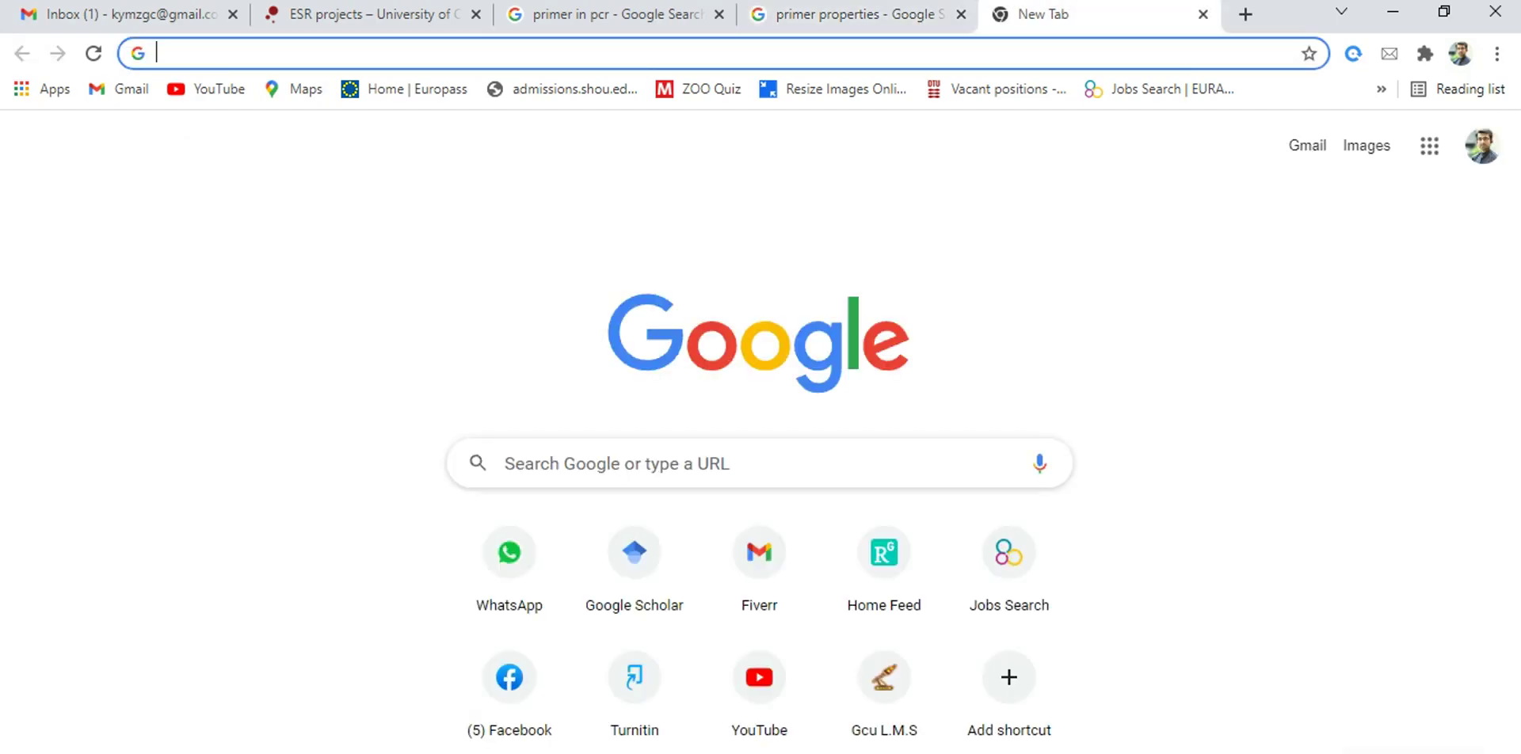
text(olio)
key(BackSpace)
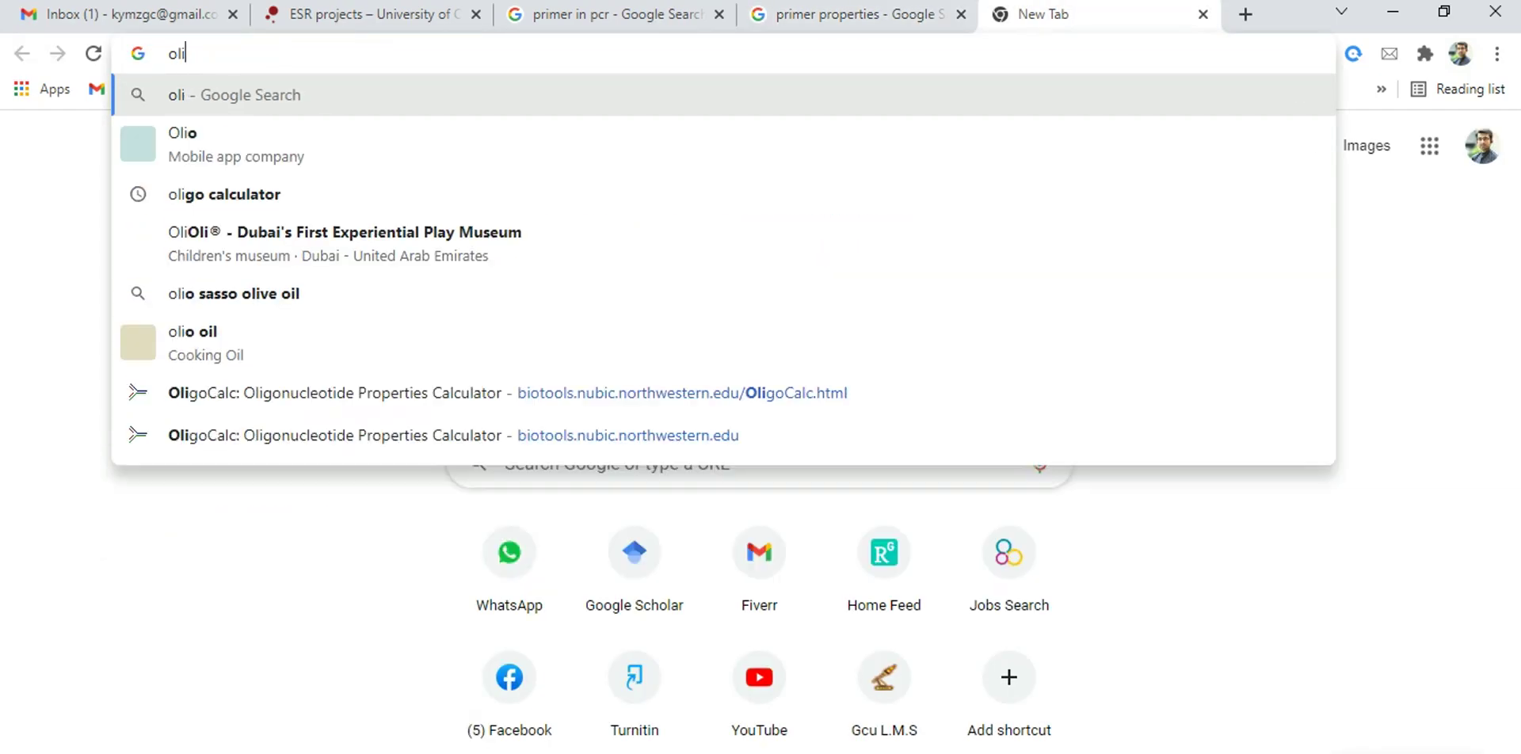
text(goCalc.html)
key(Down)
key(Up)
key(Return)
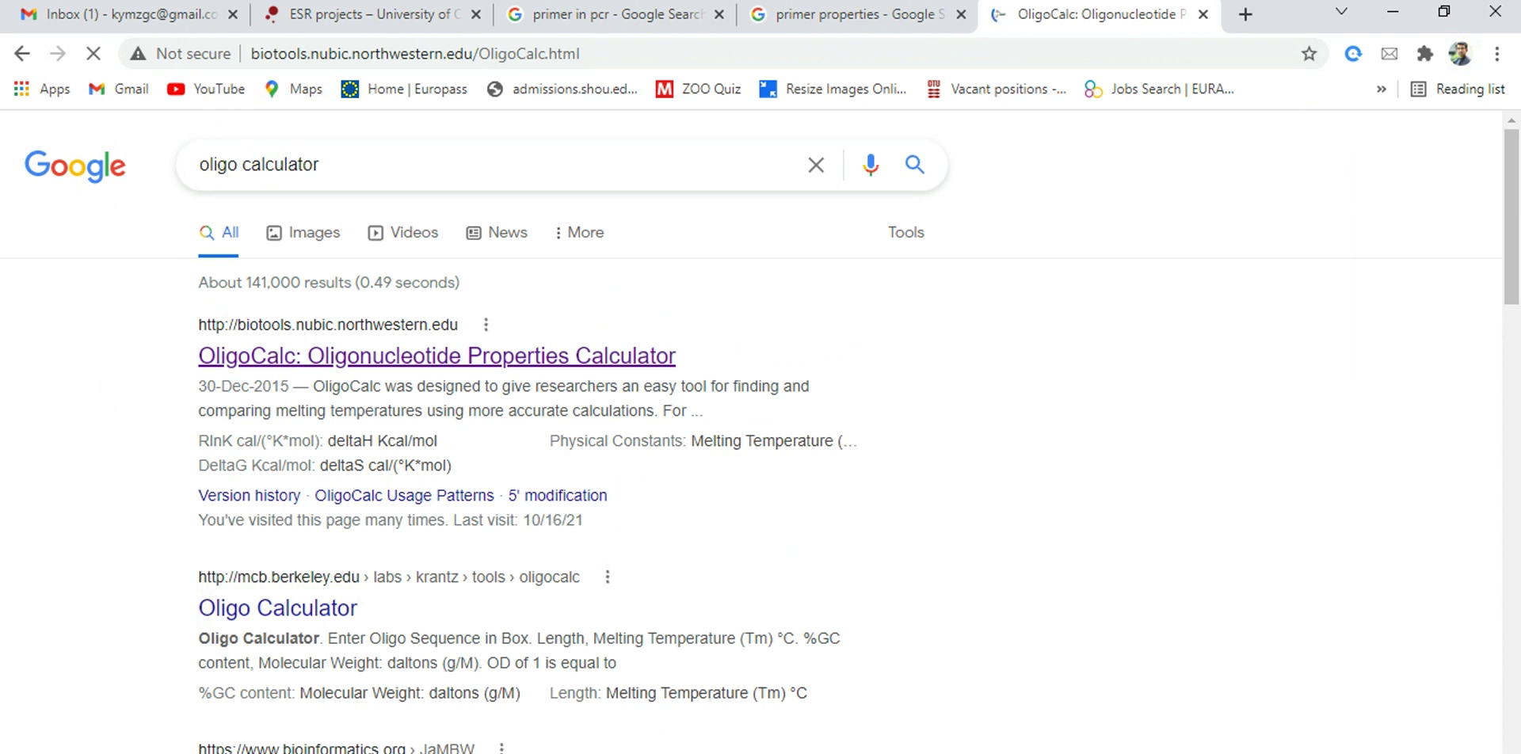
- Calculate the properties of the copied primer GGACAAACATCCCAAAAC in OligoCalc and check its self-complementarity
key(ctrl+v)
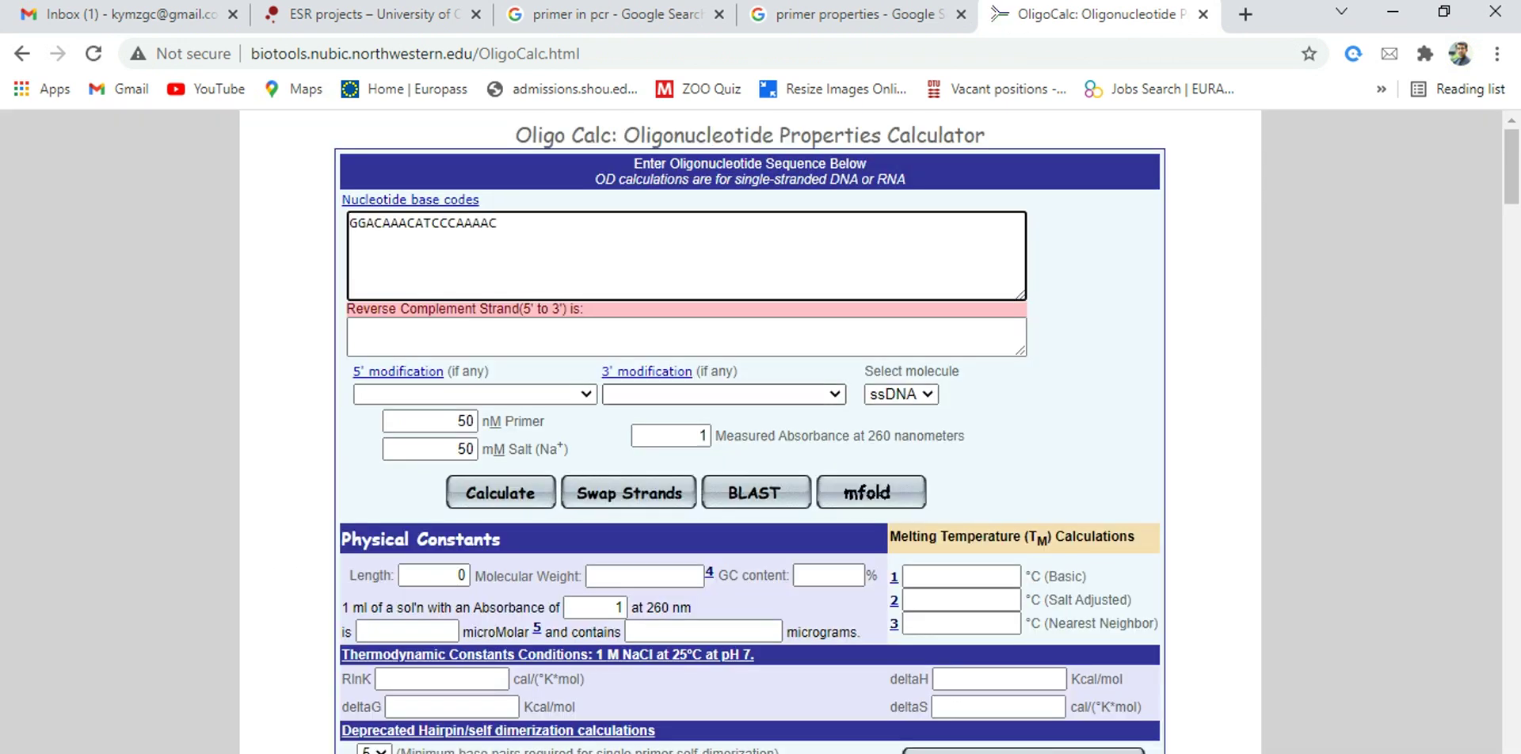
click(500, 493)
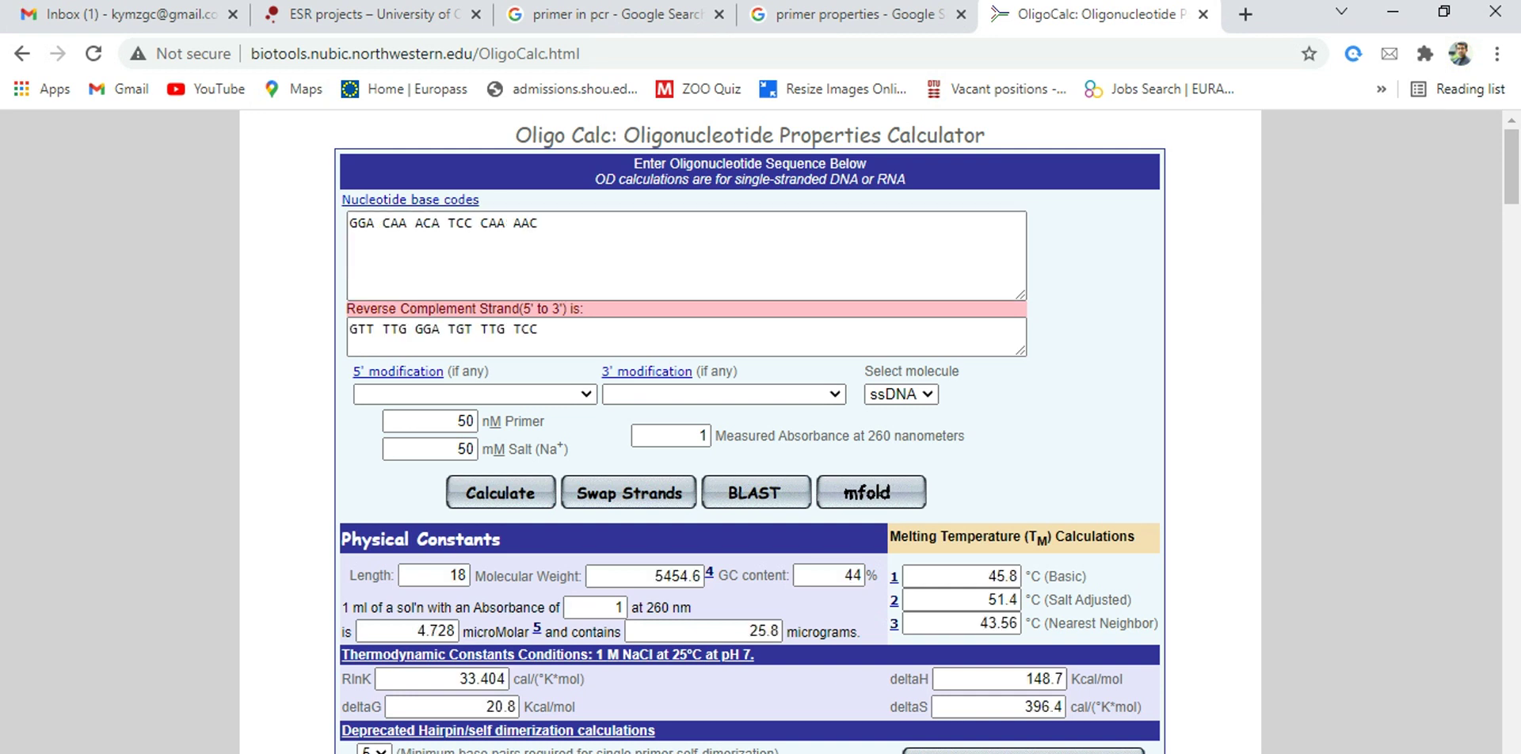
scroll(750, 432, down, 4)
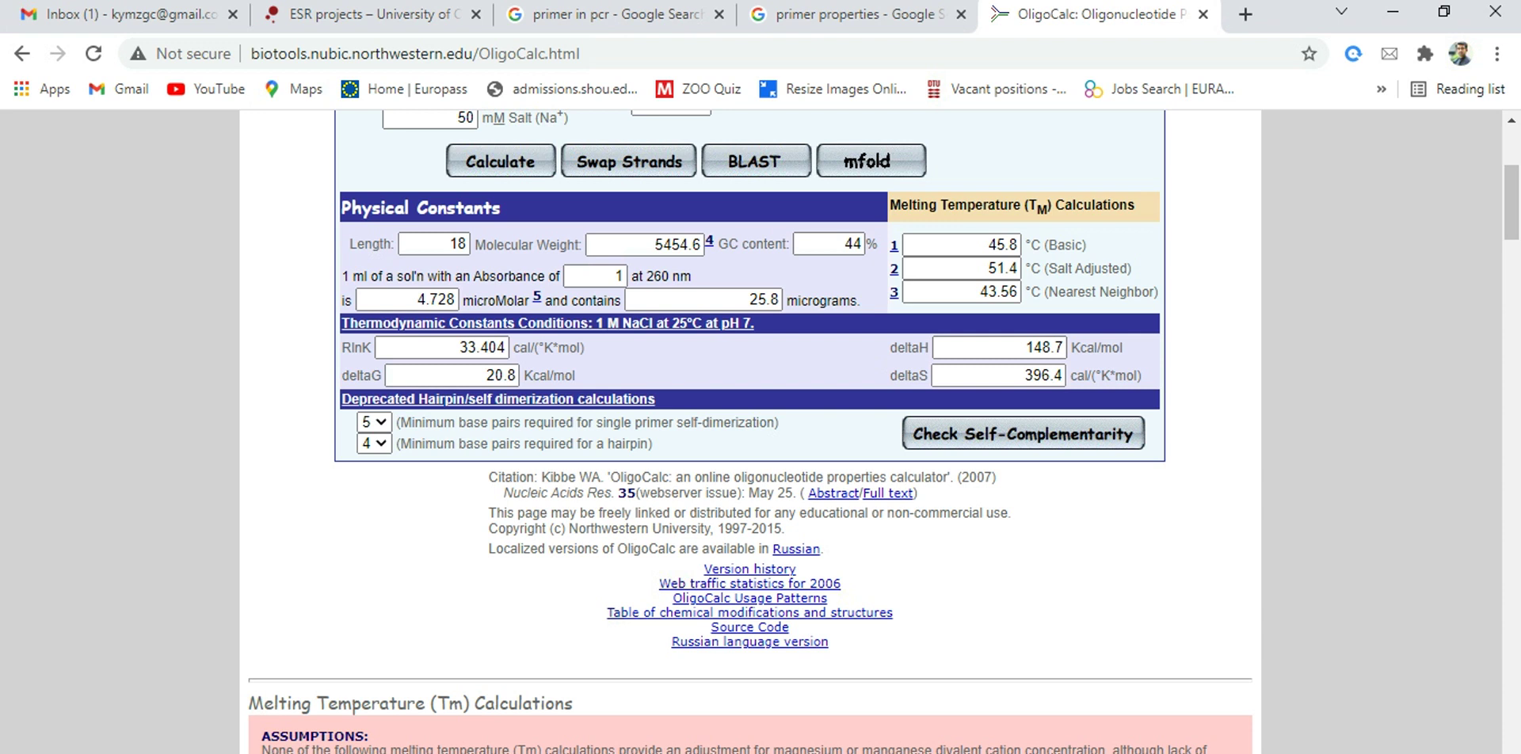
click(1022, 433)
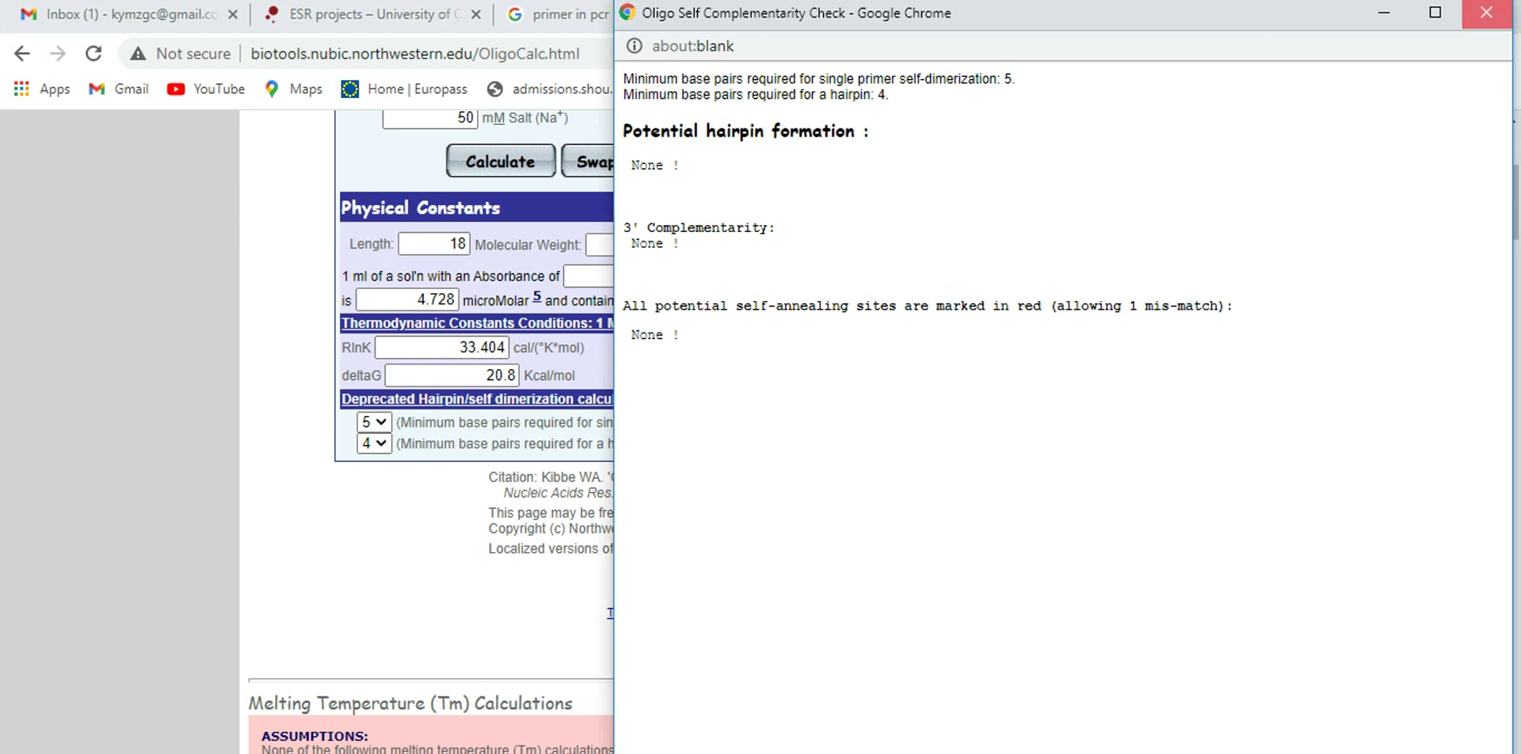
click(1487, 12)
- Switch back to Oligo Explorer and copy the lower primer sequence of pair 24
key(alt+Tab)
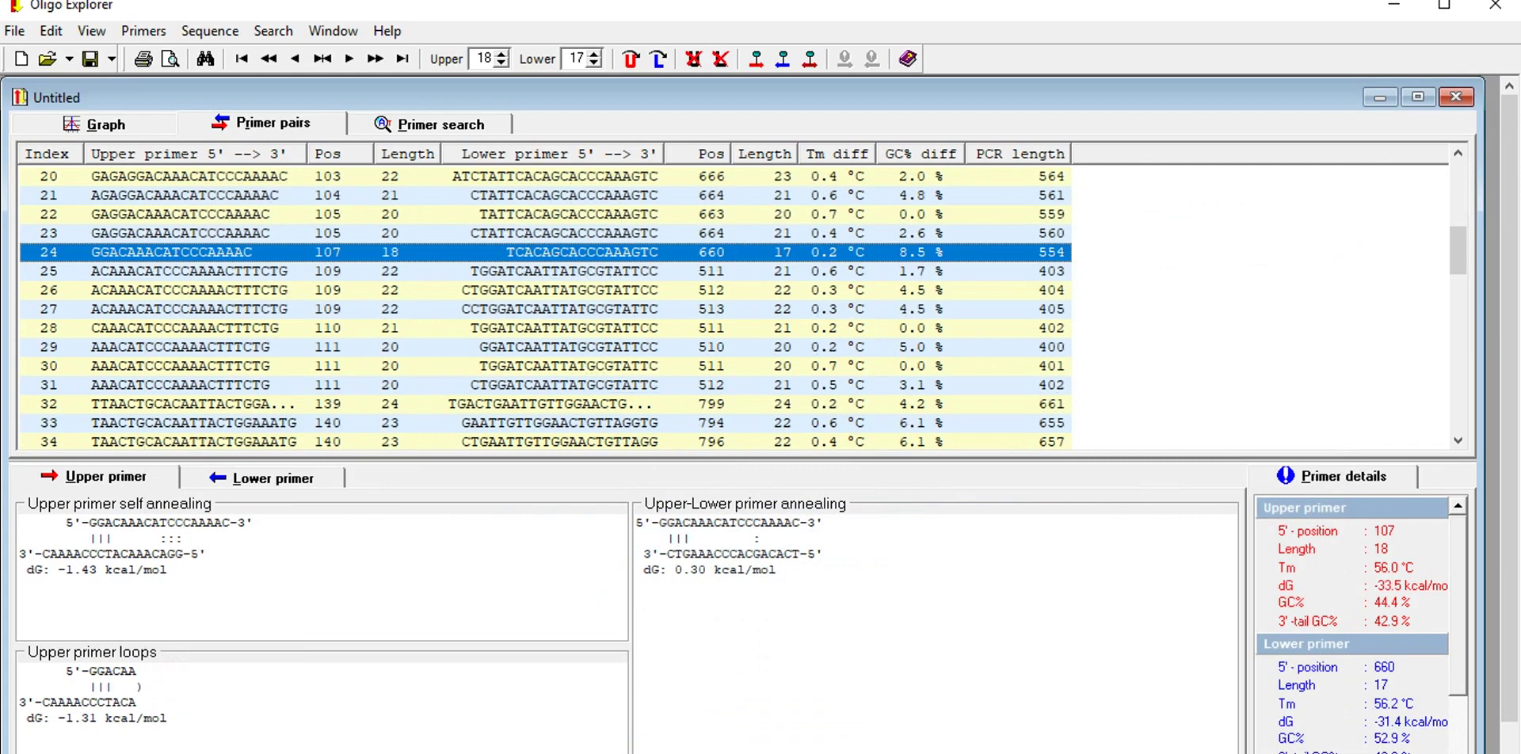
right_click(524, 252)
mouse_move(602, 266)
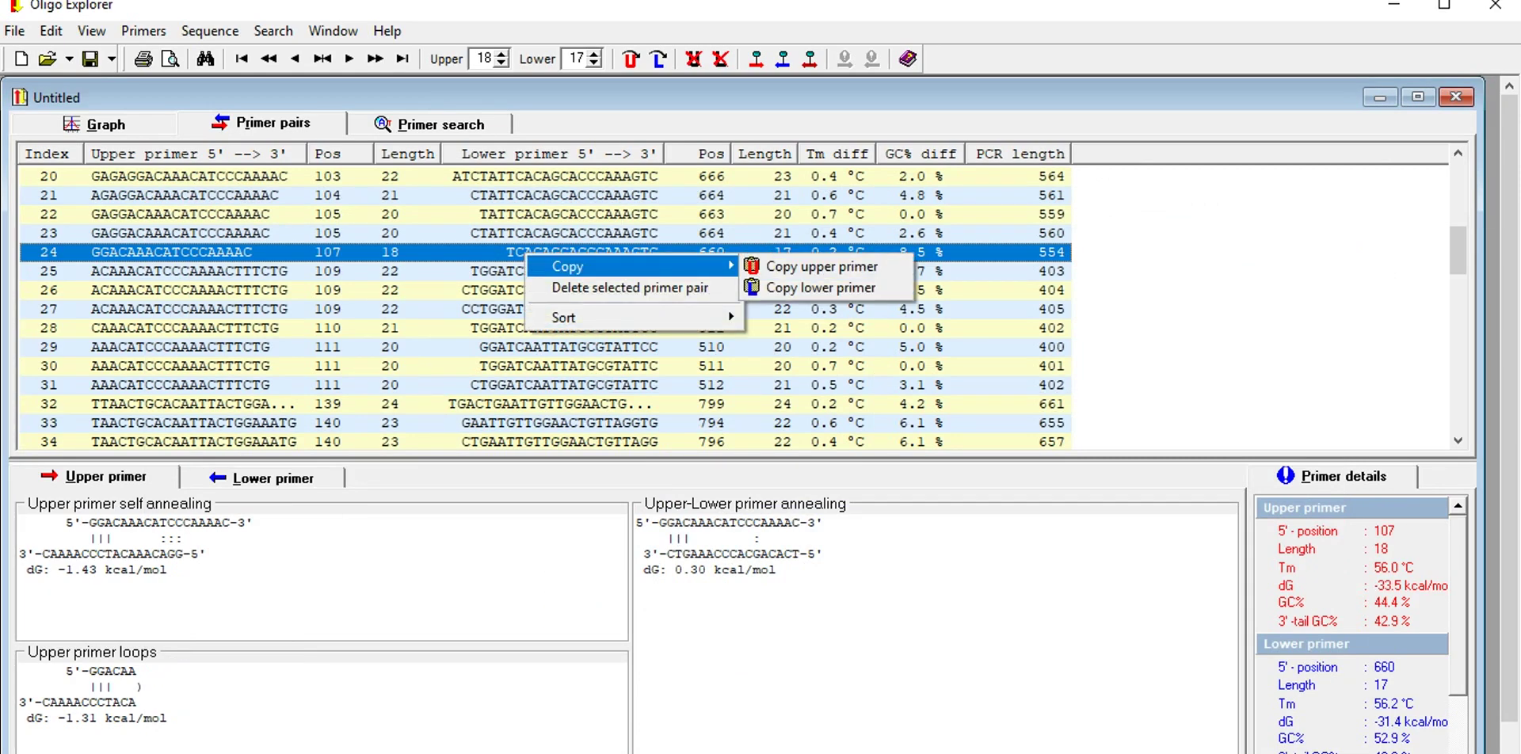
click(821, 288)
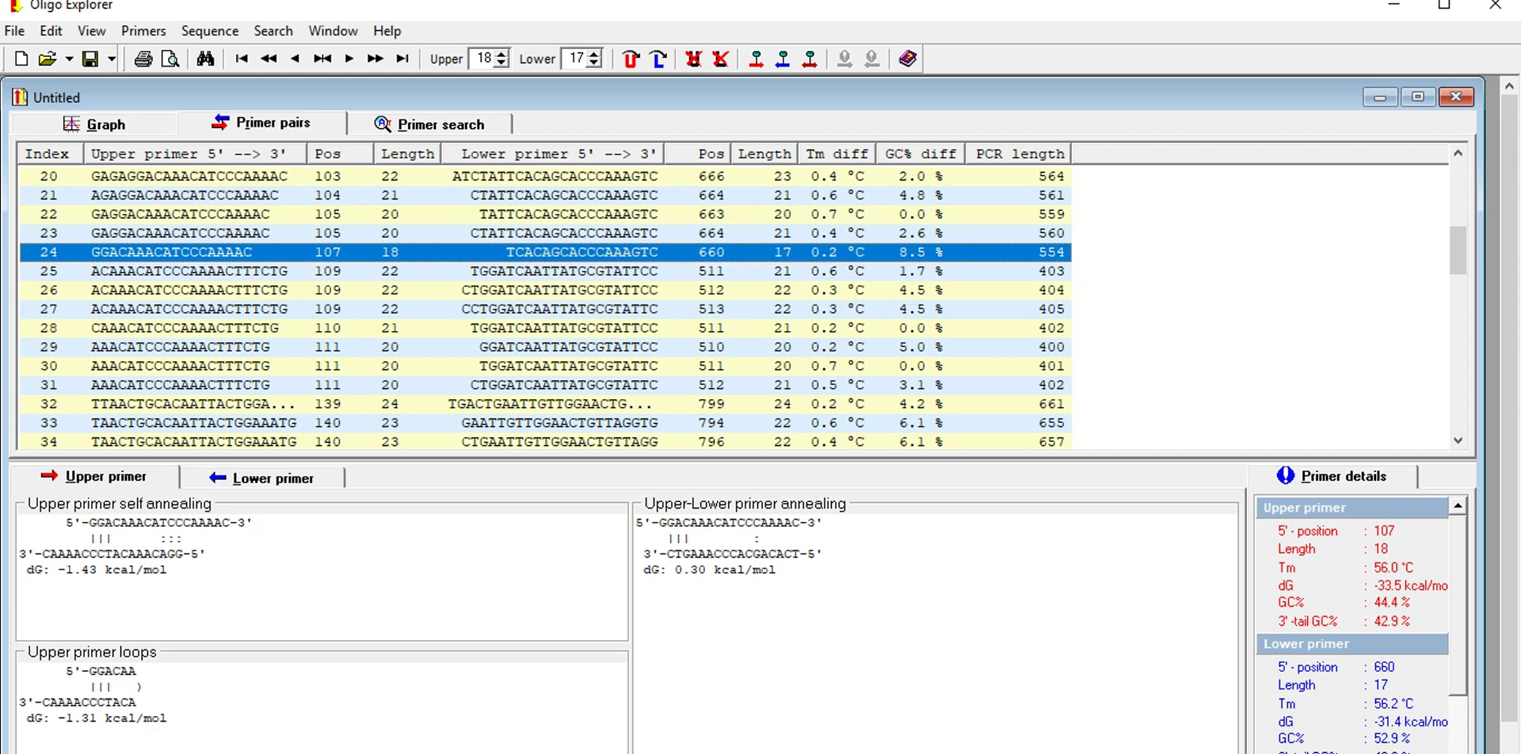
- Switch to OligoCalc in Chrome, calculate the properties of the copied primer TCACAGCACCCAAAGTC and check its self-complementarity
key(alt+Tab)
scroll(749, 432, up, 5)
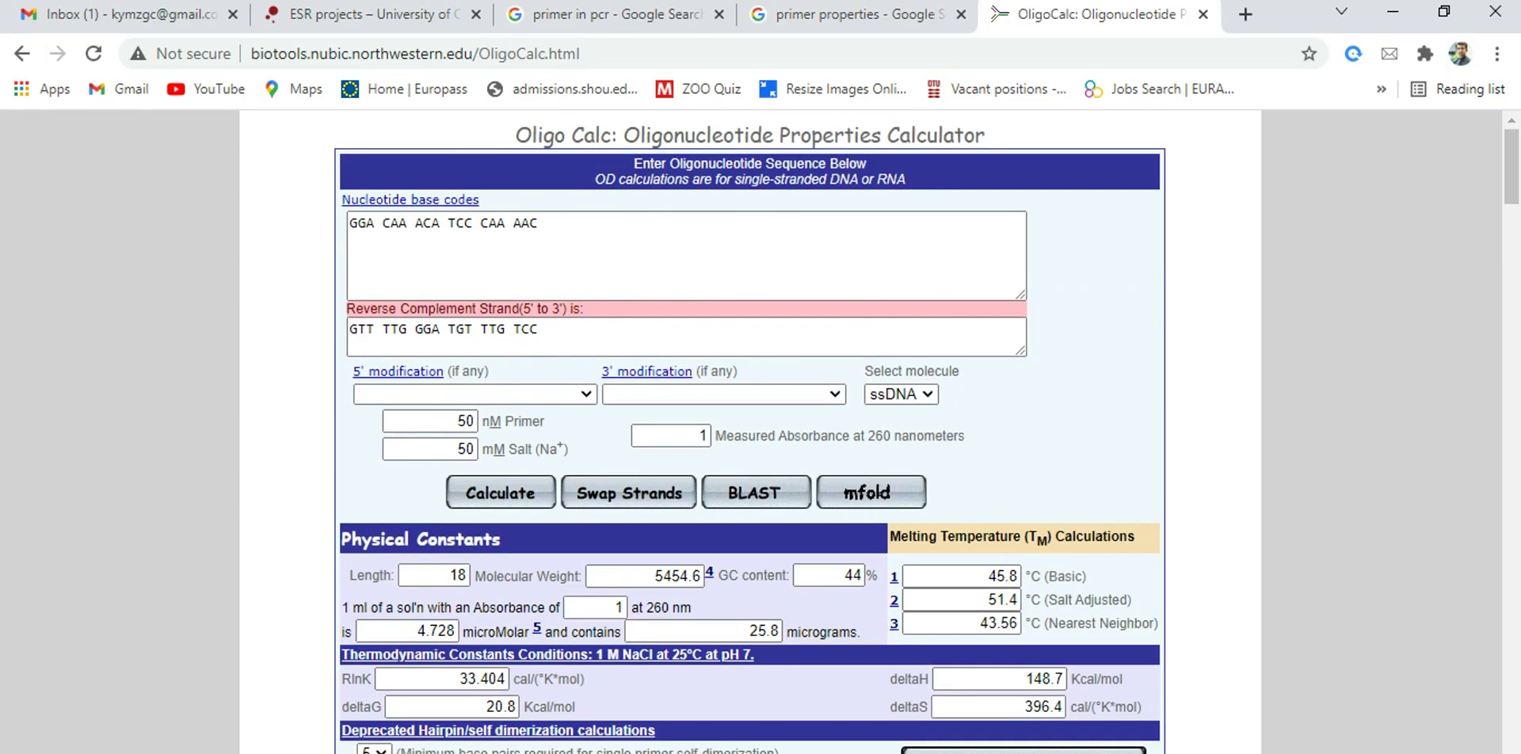
click(541, 223)
key(ctrl+a)
key(ctrl+v)
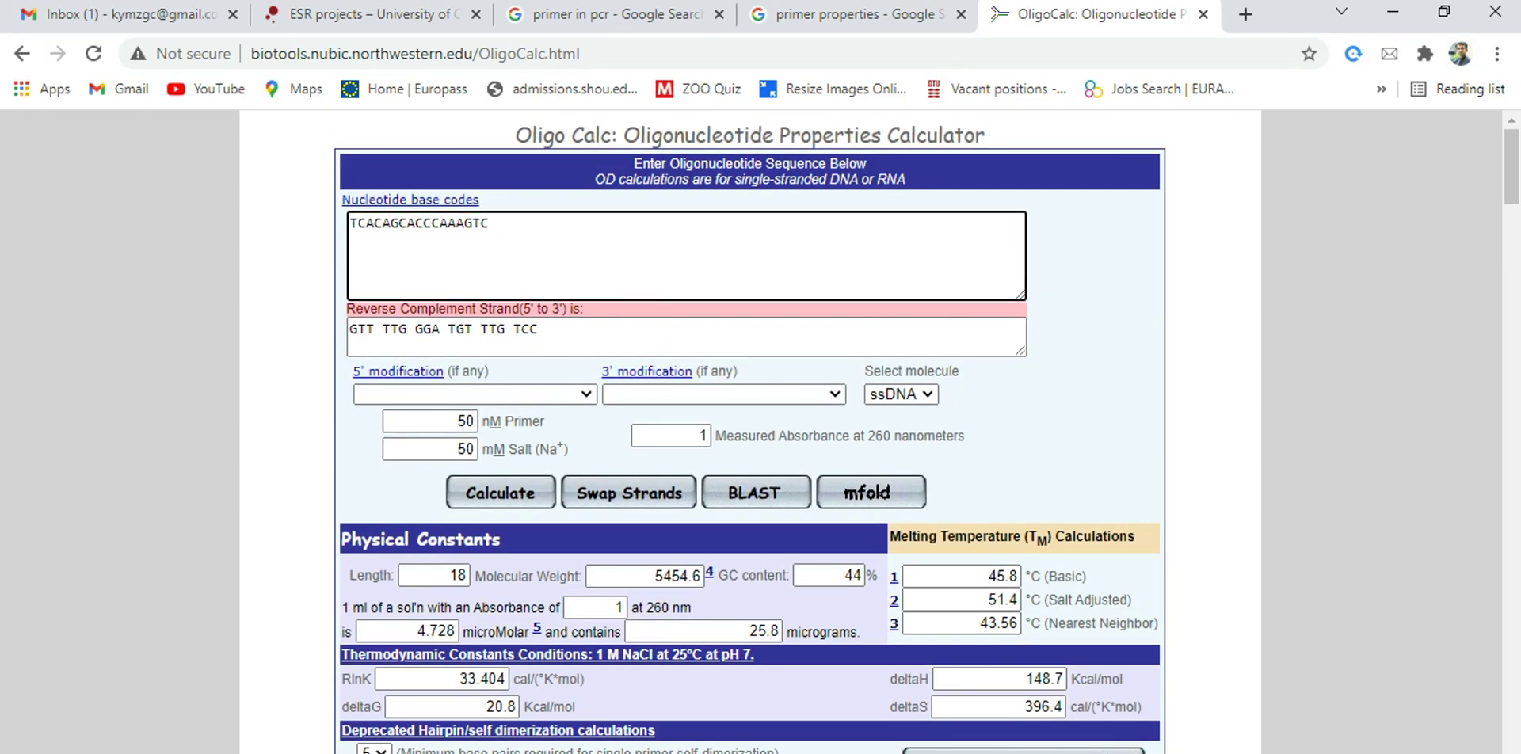
click(500, 493)
scroll(749, 432, down, 5)
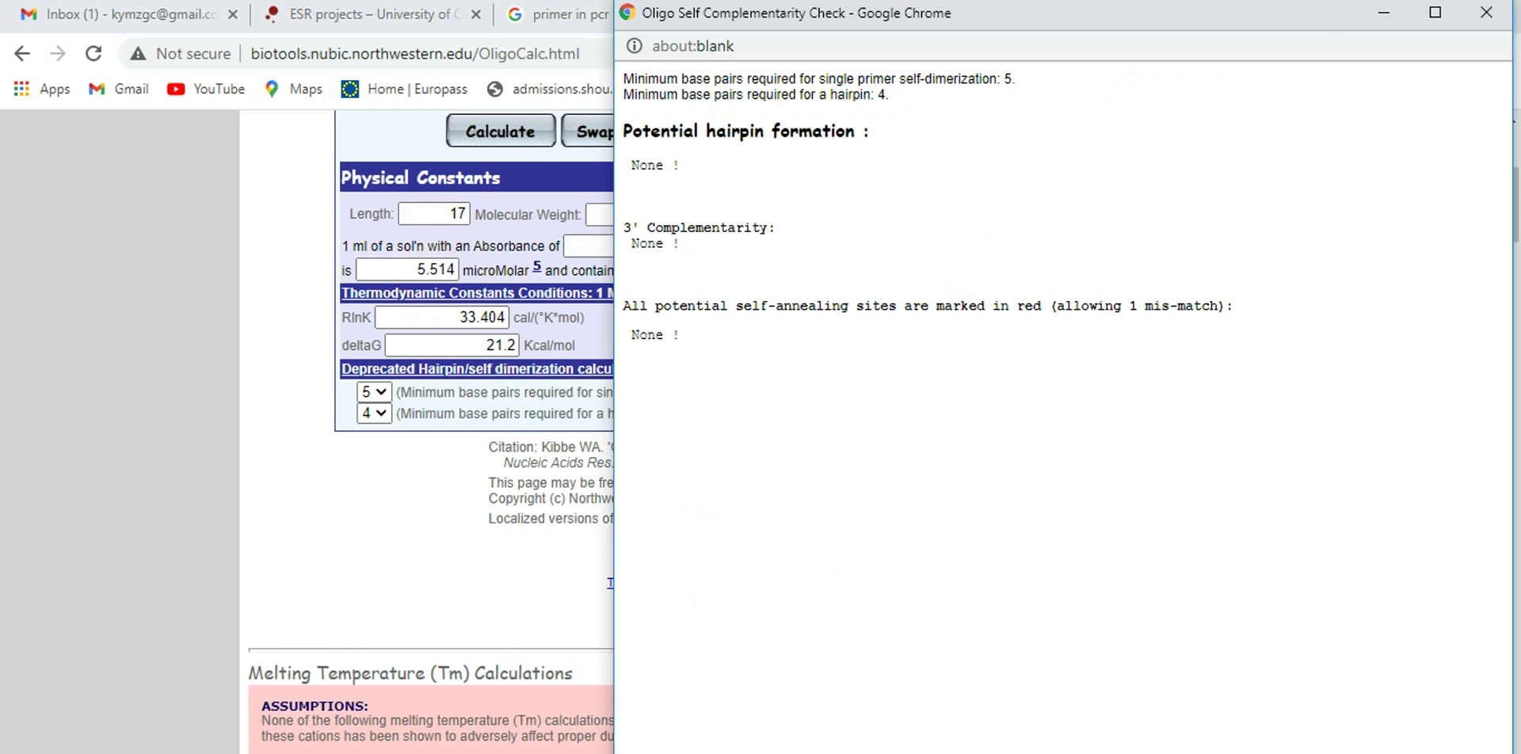
click(1486, 12)
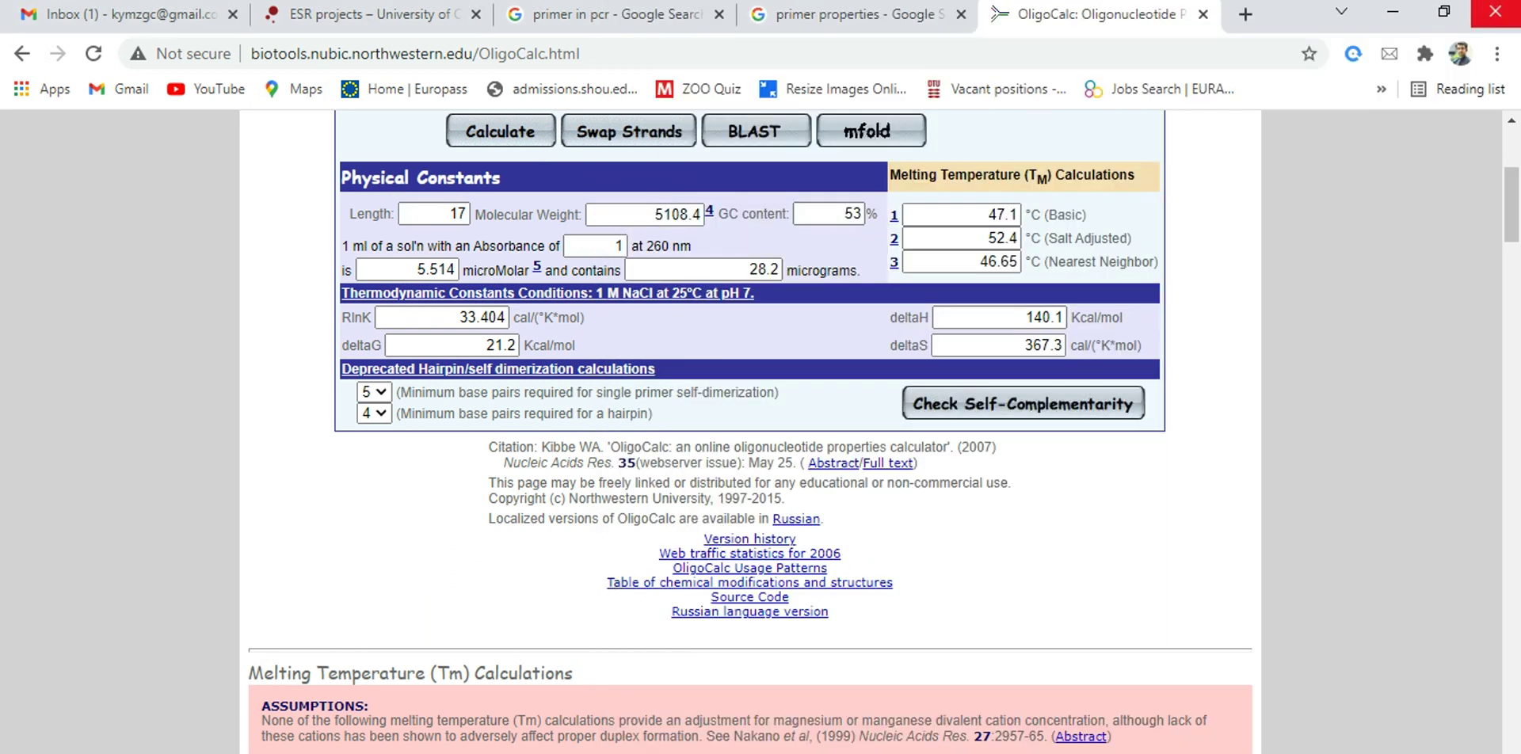
- Switch to the MANZOOR PRIMERS document in Word and place the cursor in the first empty cell under Primers
key(alt+Tab)
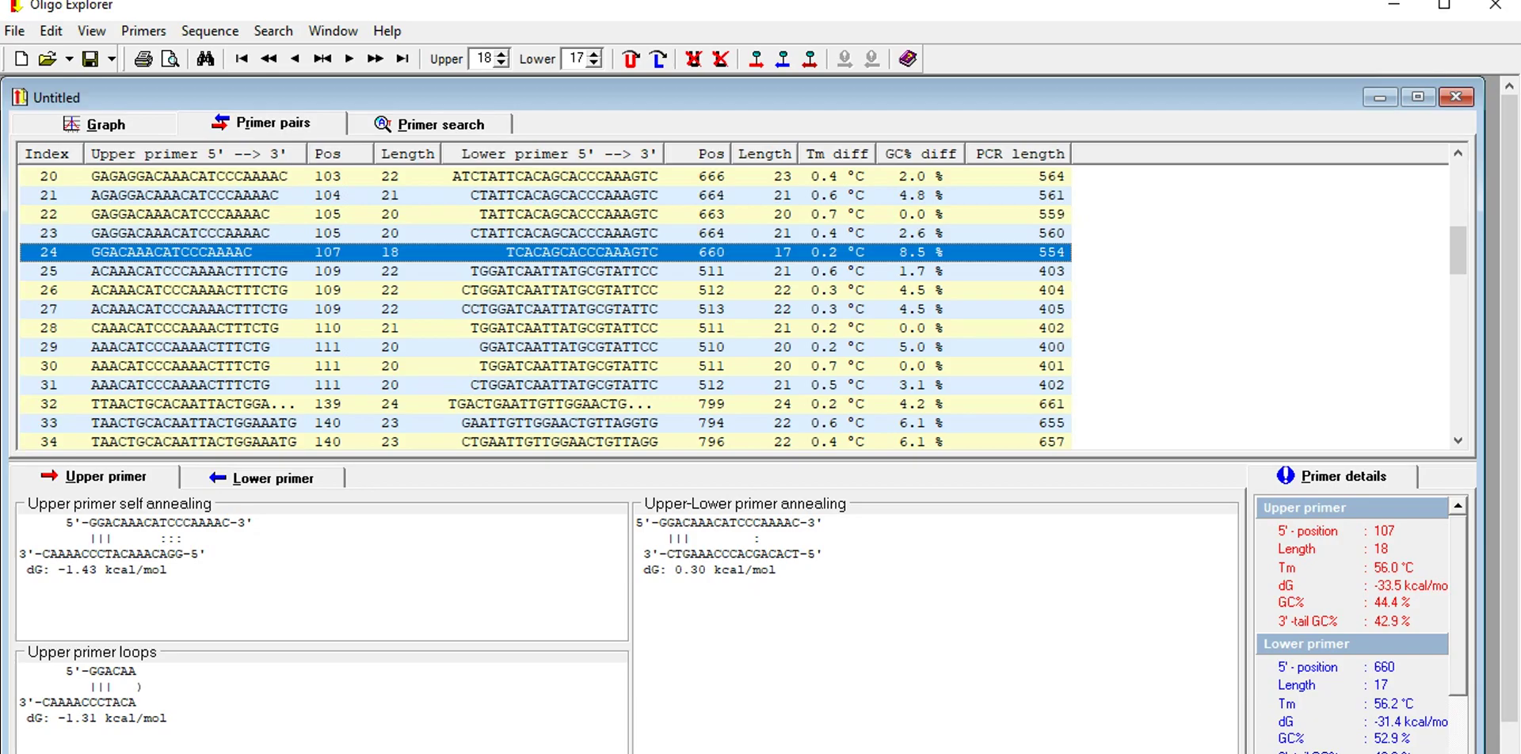
right_click(213, 252)
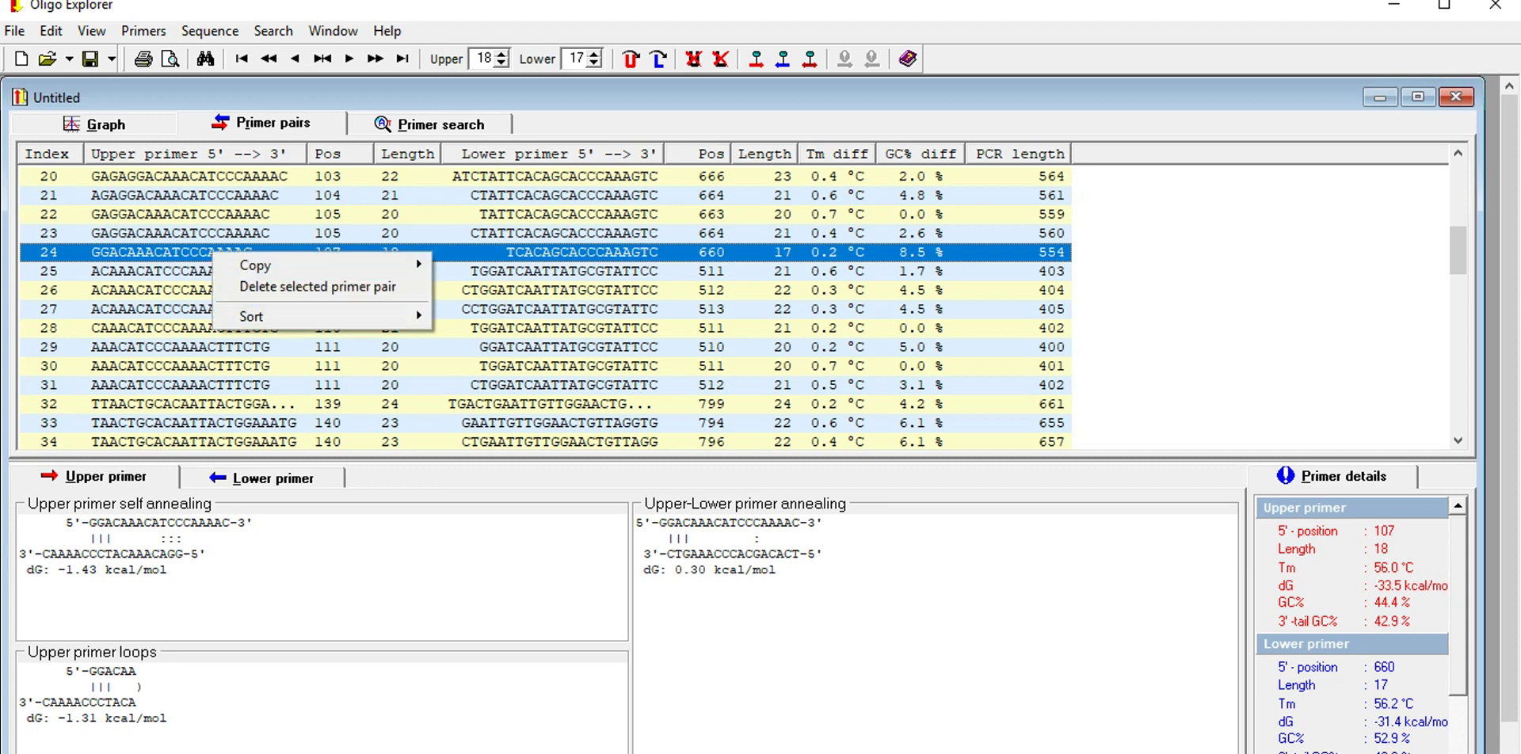
key(alt+Tab)
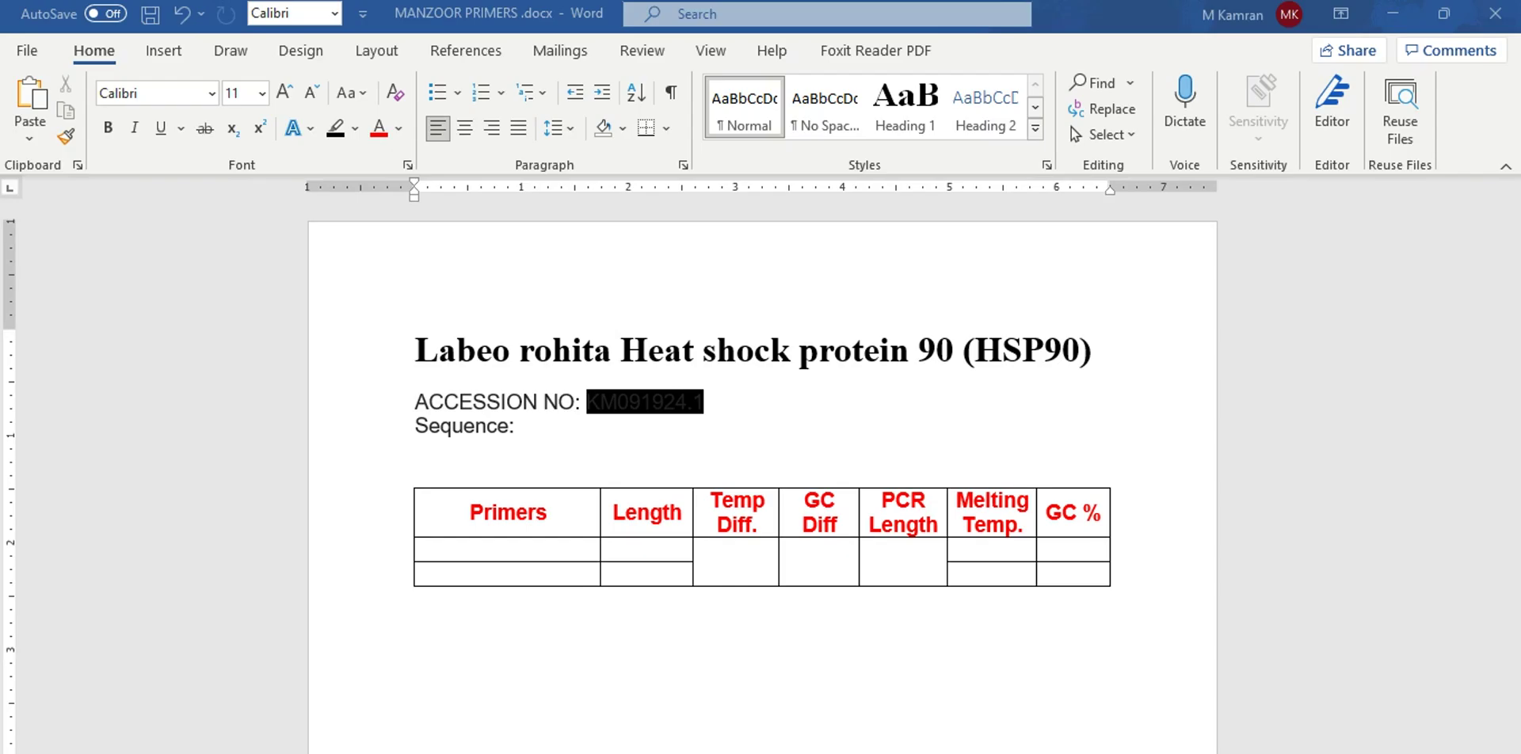
drag(415, 349, 1092, 350)
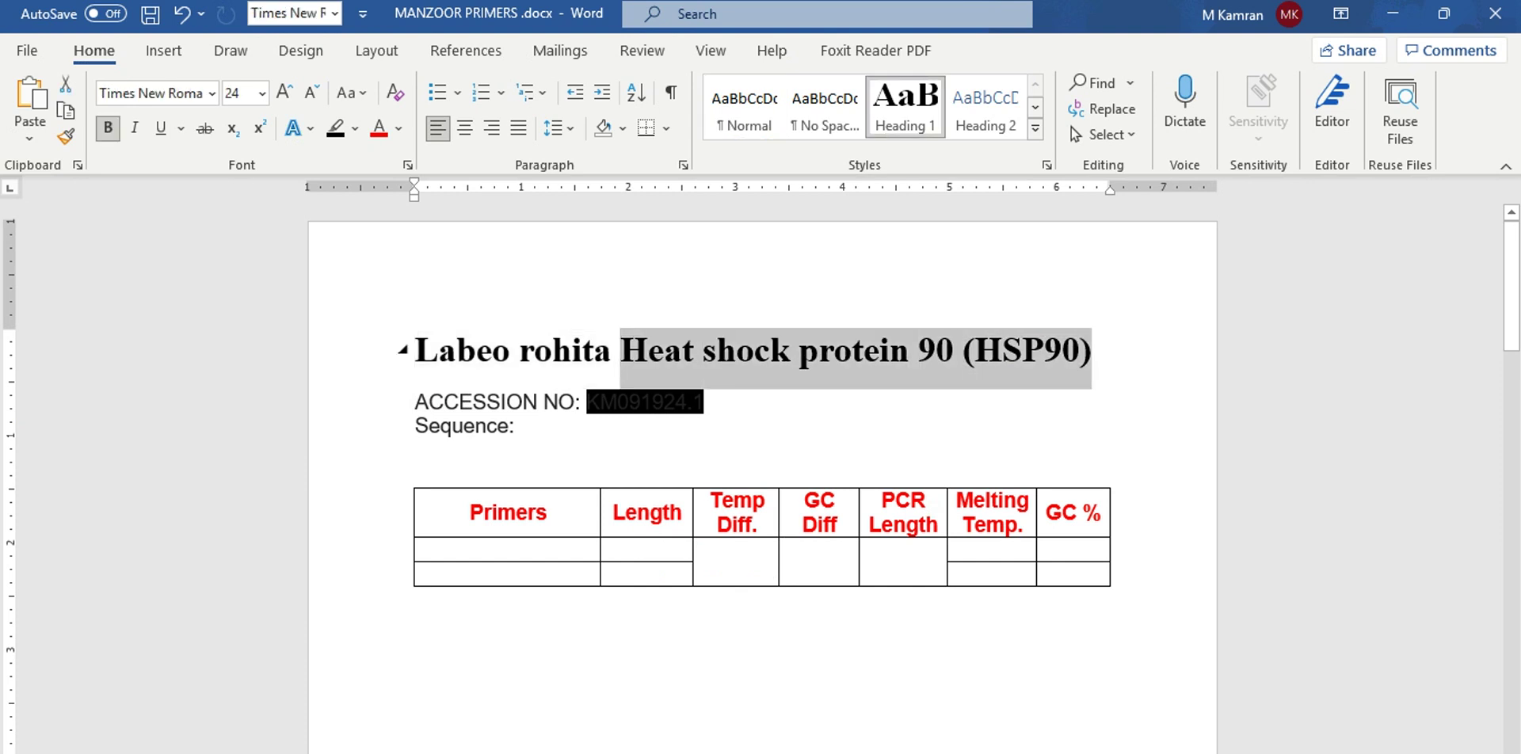
click(559, 402)
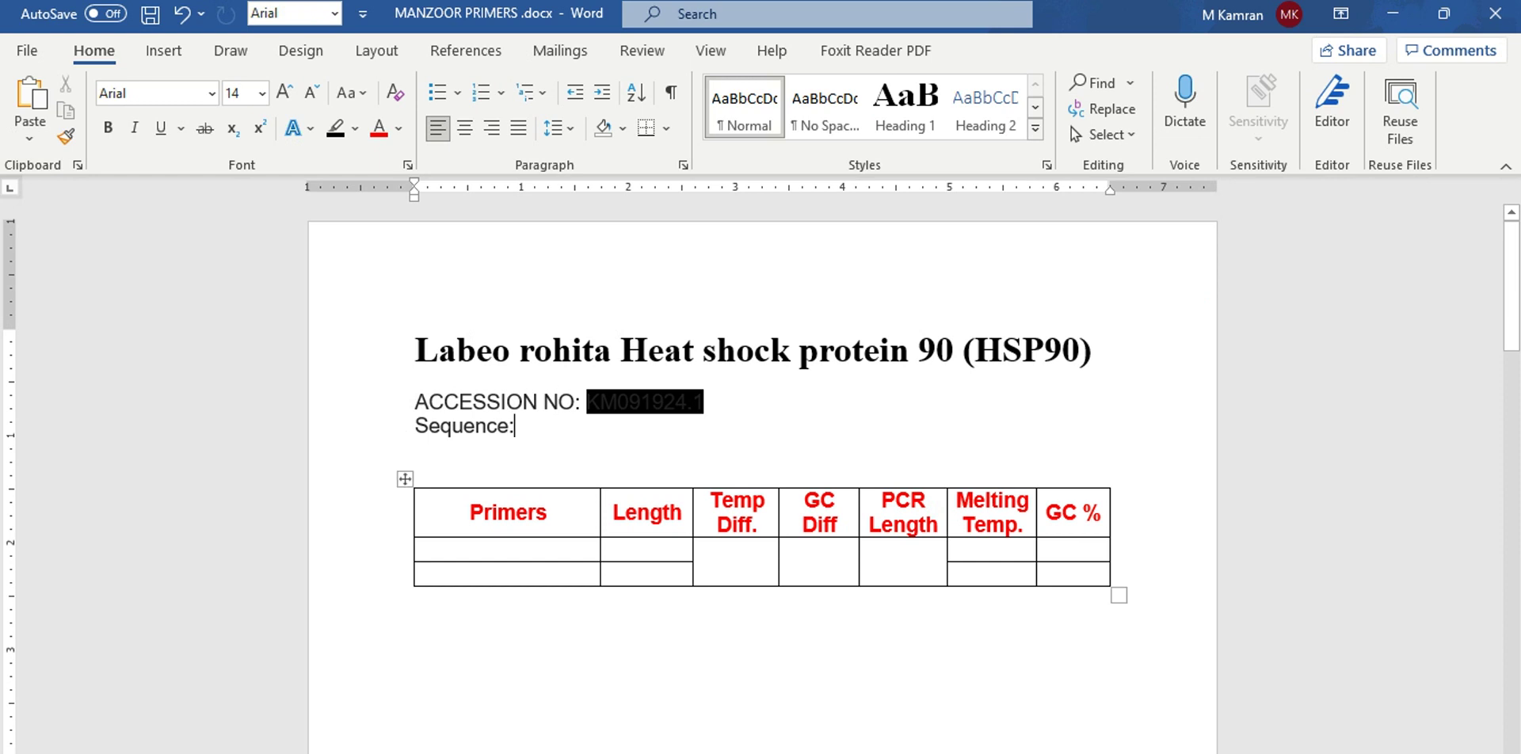
click(507, 549)
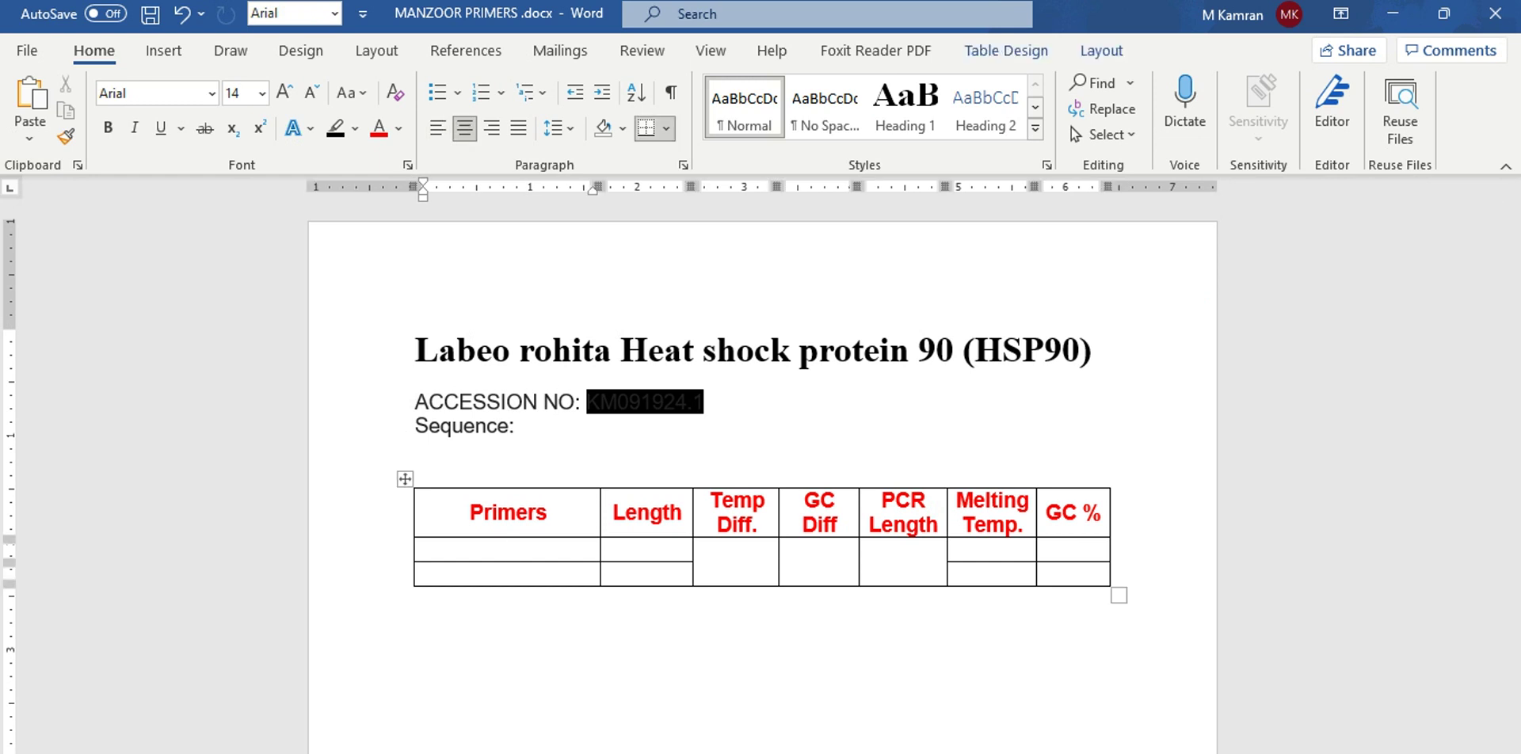
- Switch back to Oligo Explorer and copy the upper primer sequence of pair 24 again
key(alt+Tab)
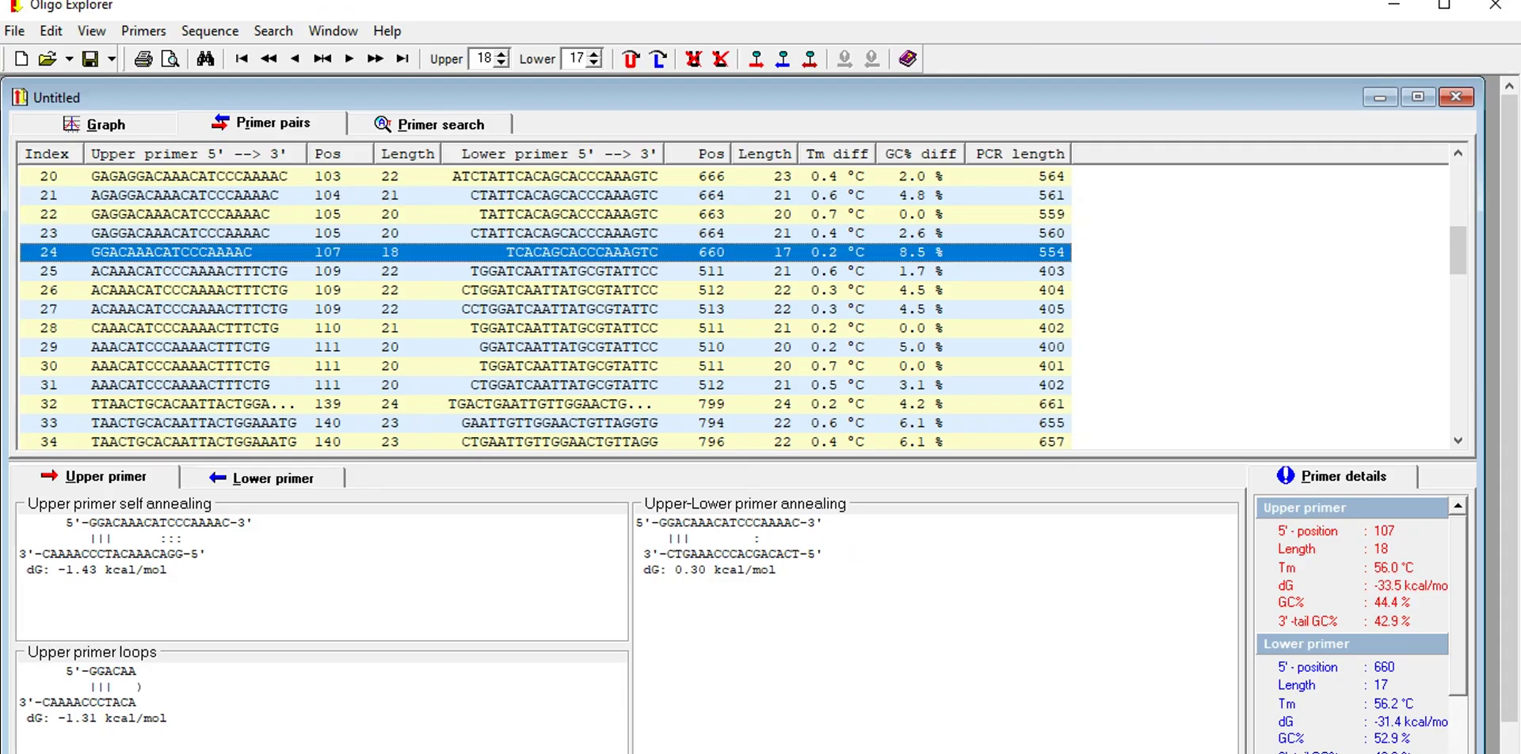
right_click(252, 251)
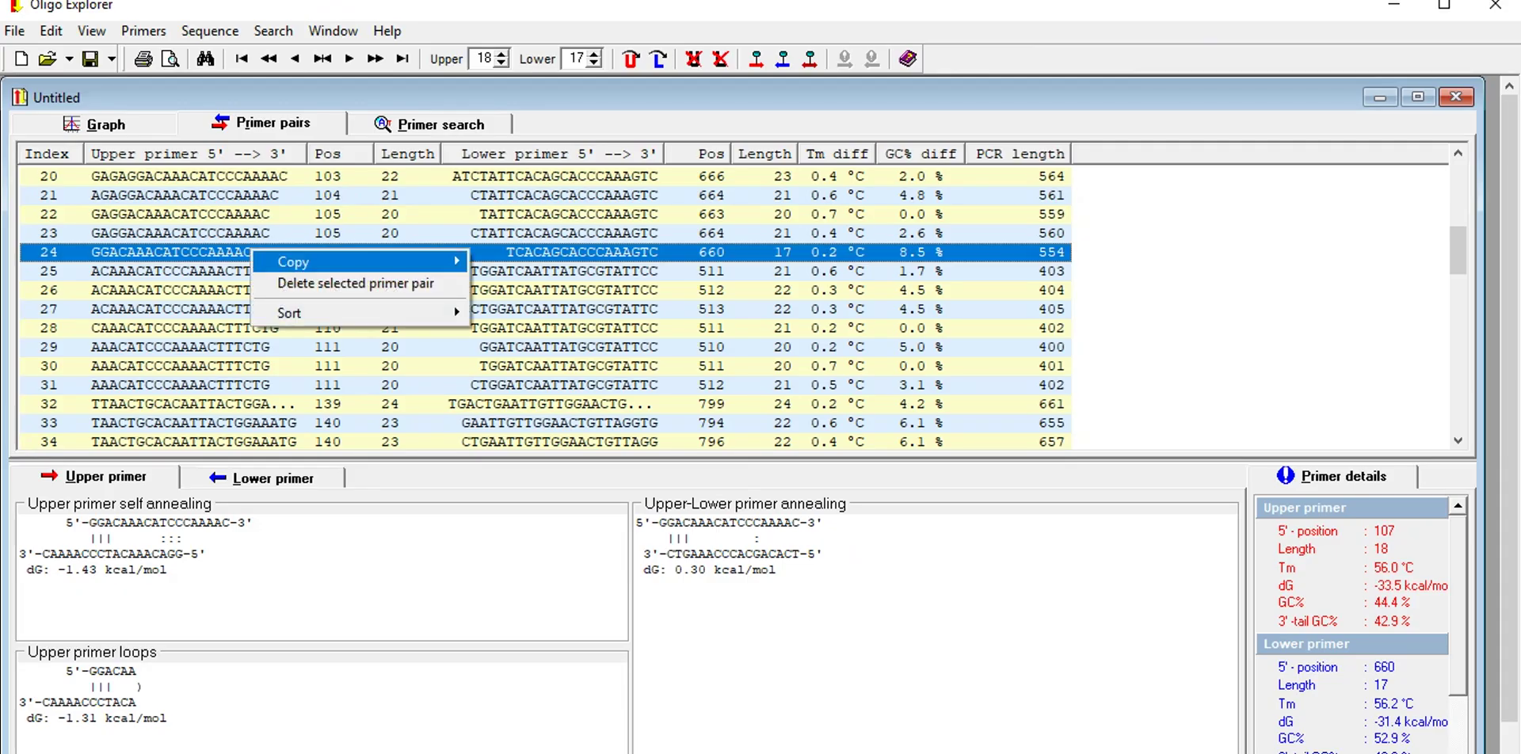
mouse_move(356, 261)
click(547, 262)
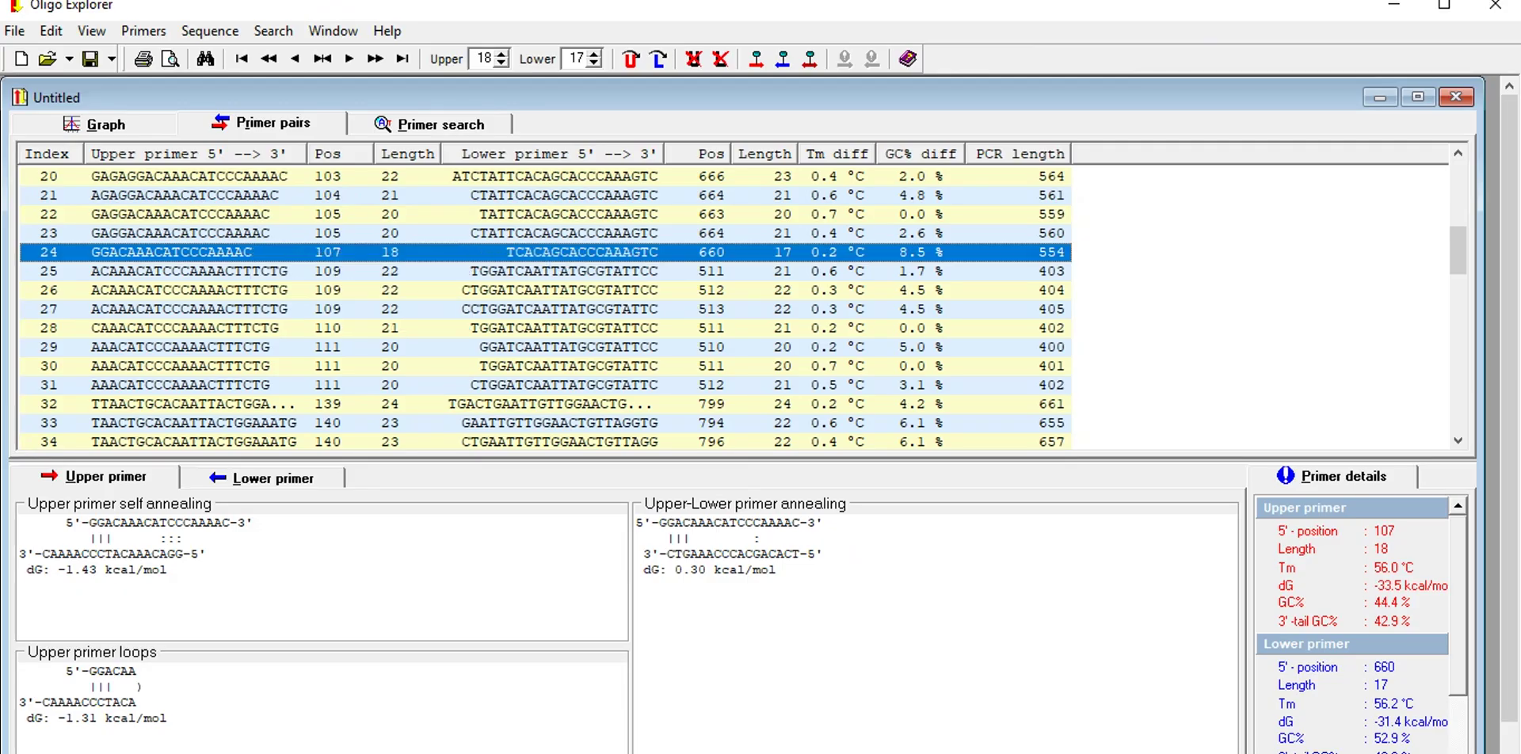
- Switch to Word, paste GGACAAACATCCCAAAAC into the first Primers cell and put the label F> on its own line above it
key(alt+Tab)
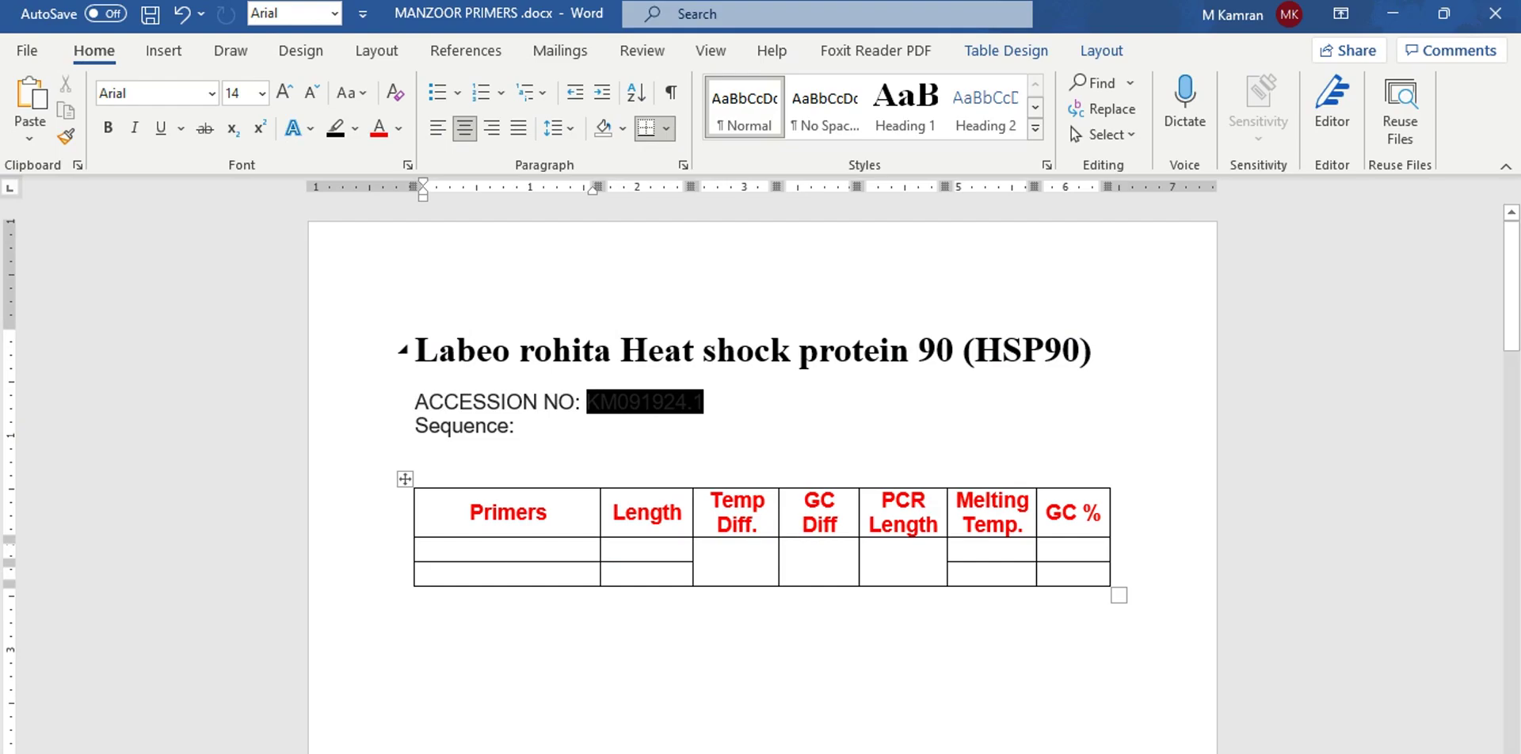
key(ctrl+v)
key(Up)
key(Left)
key(Left)
key(Left)
key(Left)
key(Left)
key(Left)
key(Left)
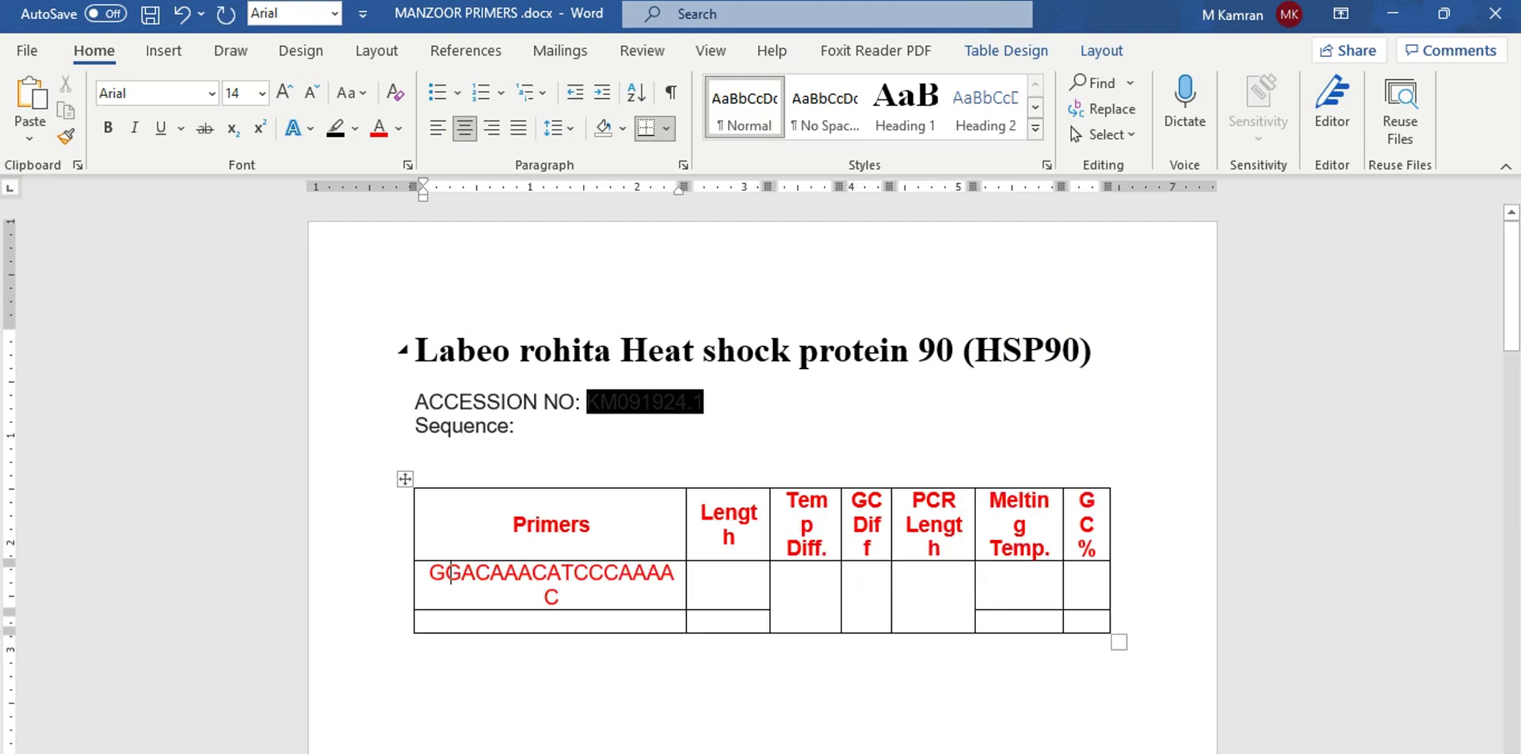
text(F)
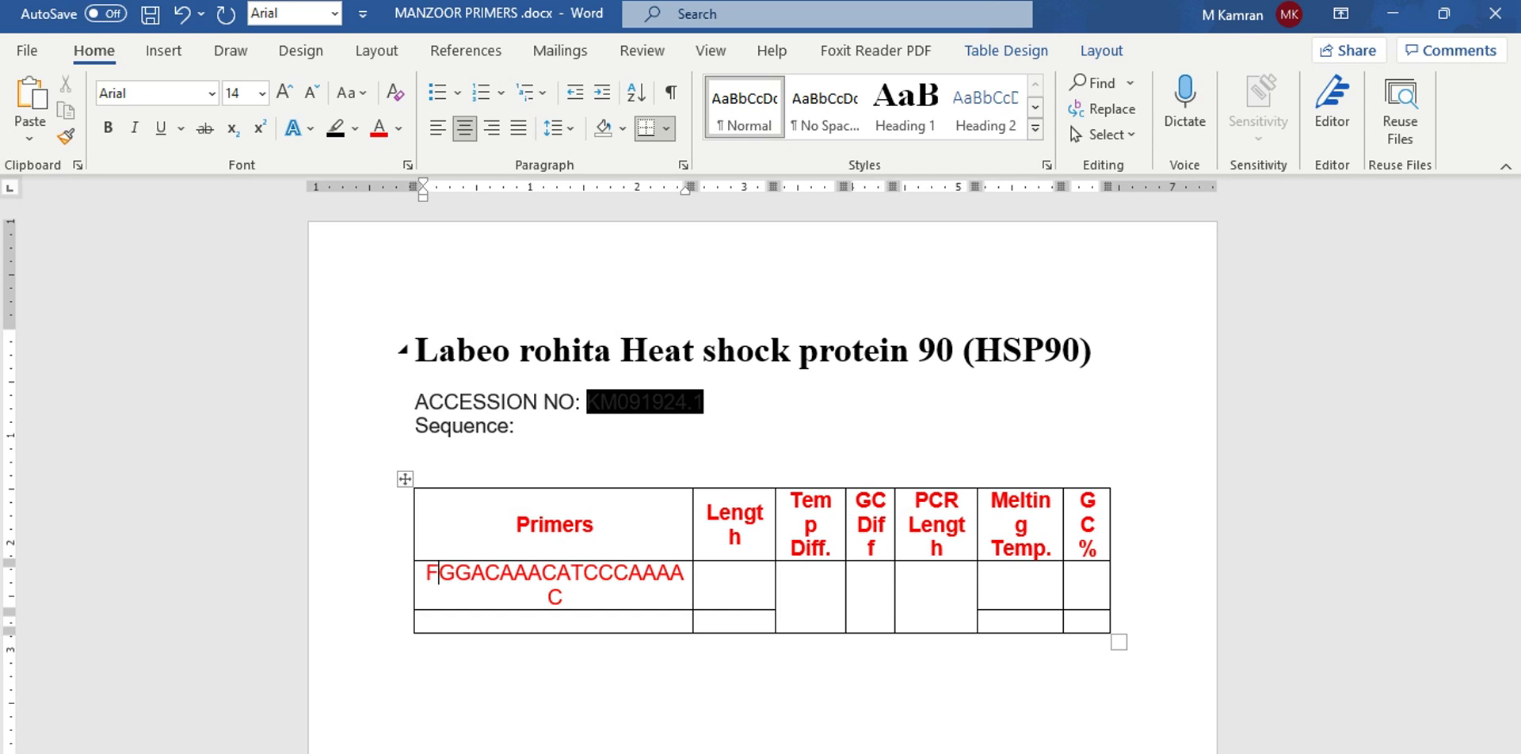
text(>)
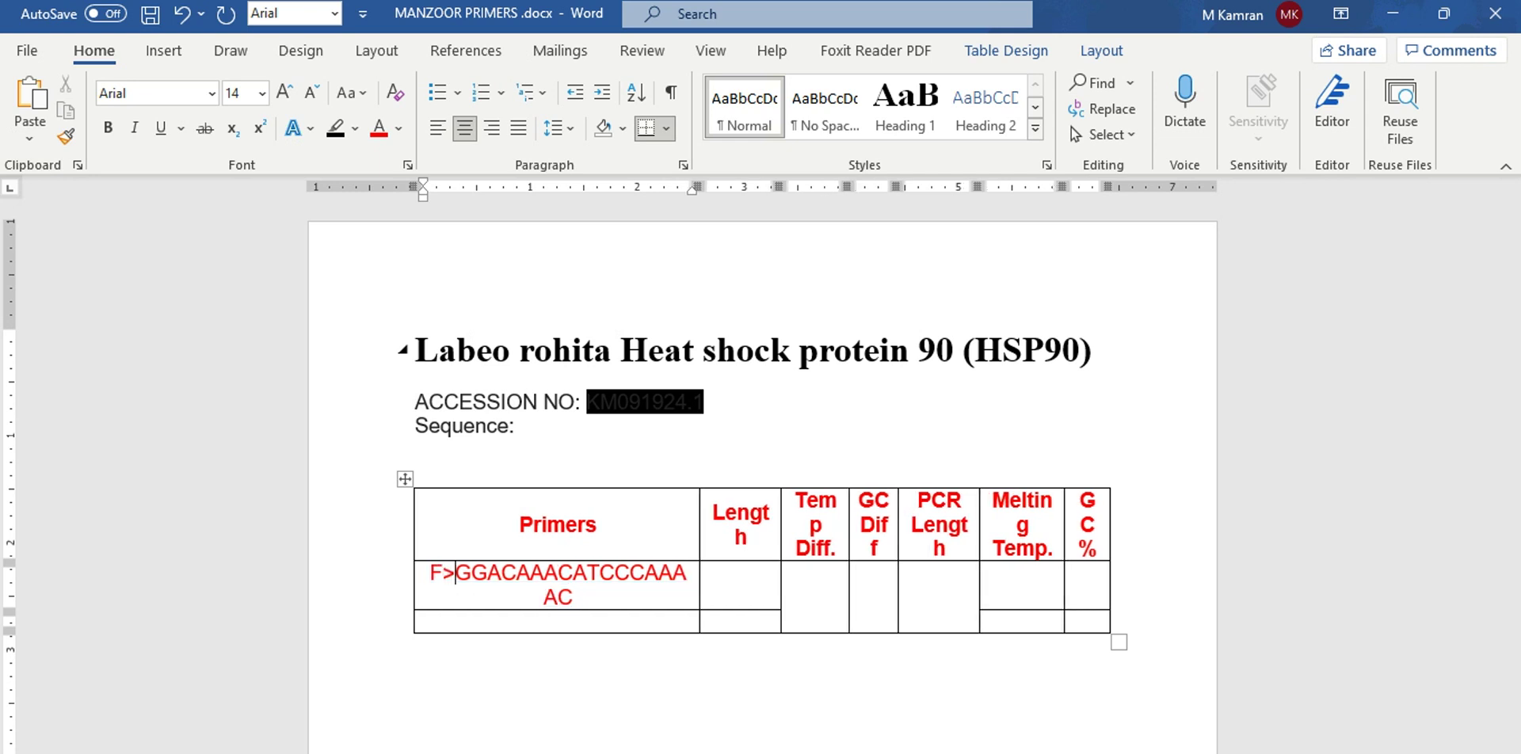
key(Return)
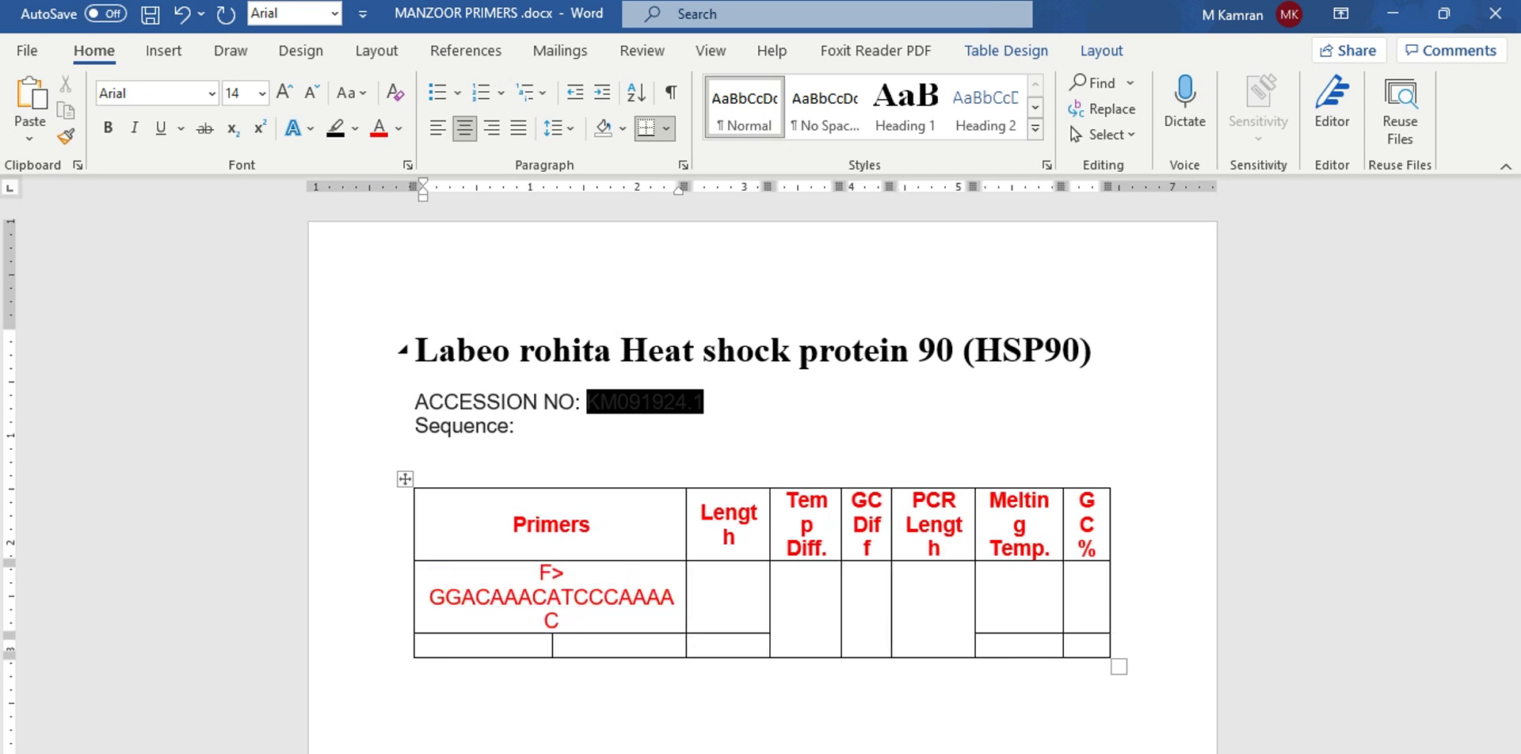
- Look up the upper primer's length in Oligo Explorer and enter 18 as its Length in the Word table
click(935, 609)
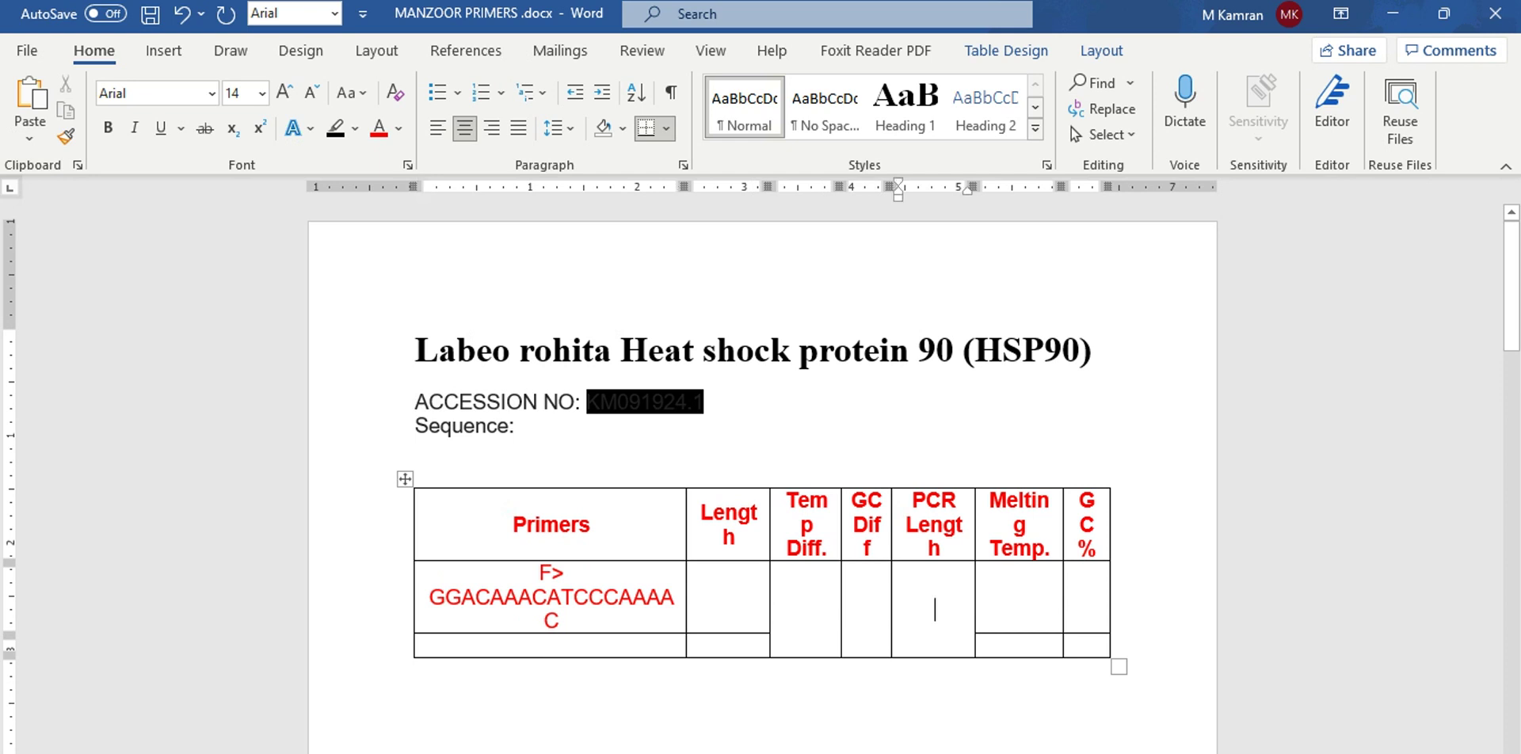
key(alt+Tab)
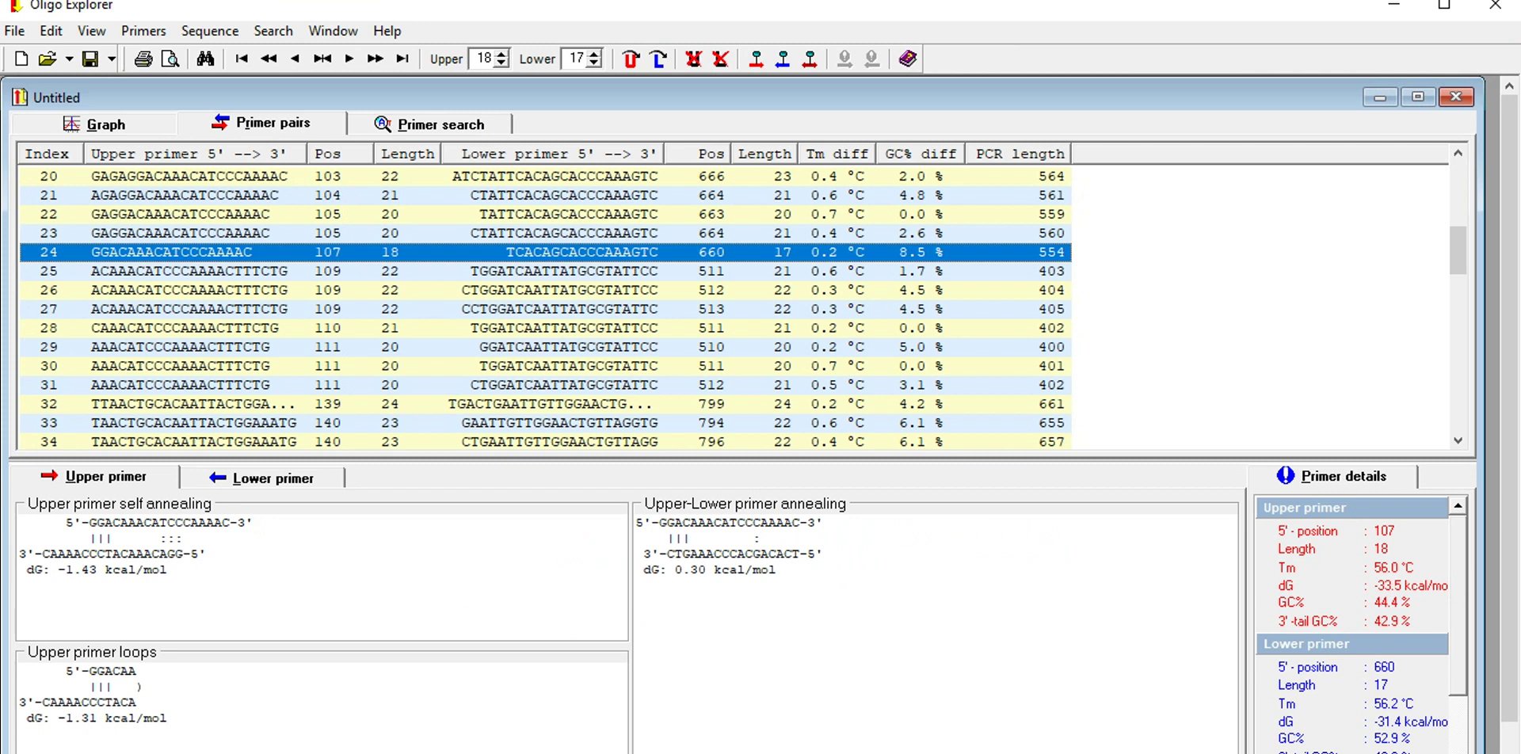
key(alt+Tab)
click(729, 597)
text(18)
- Look up the PCR length of pair 24 in Oligo Explorer and enter 554 under PCR Length in the Word table
key(Tab)
key(Tab)
key(Tab)
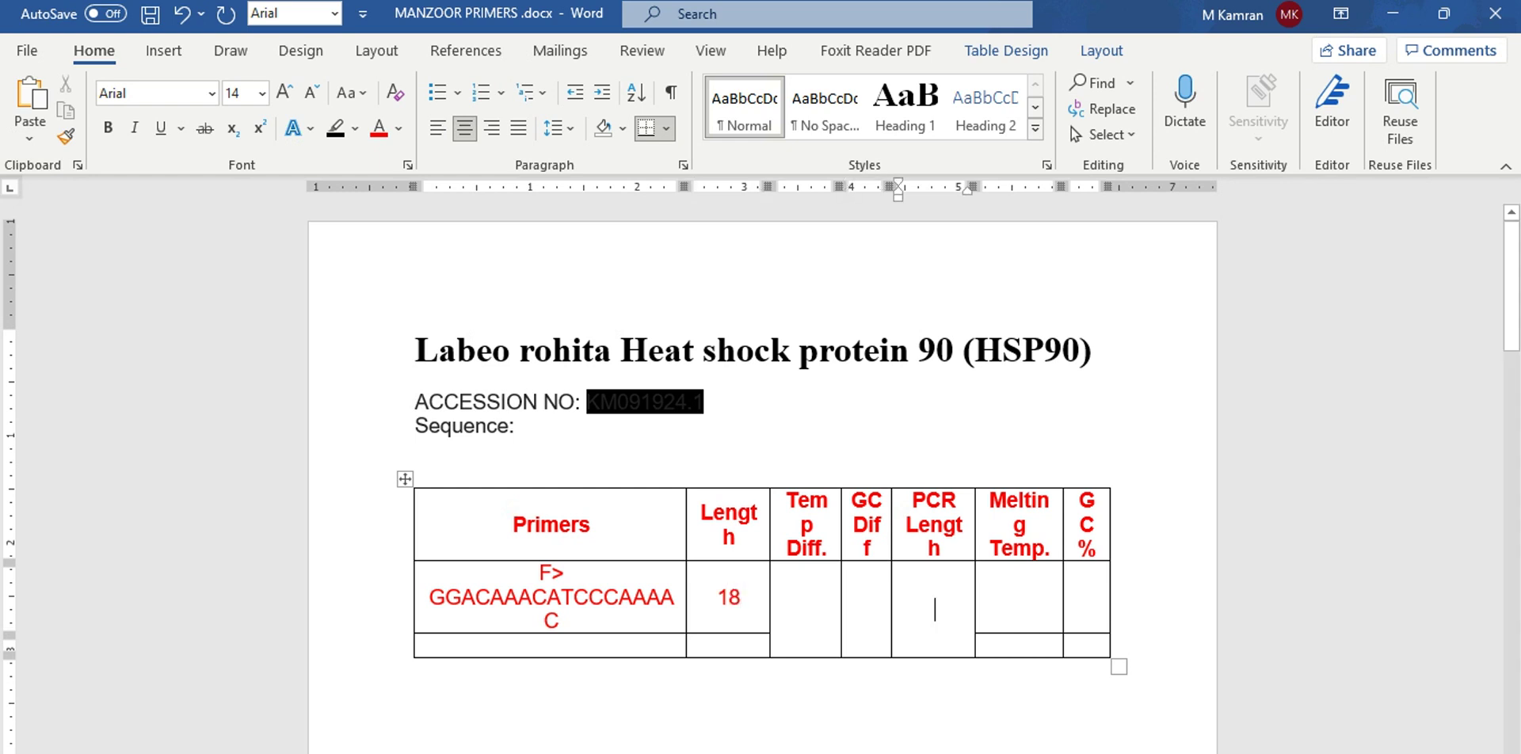
key(alt+Tab)
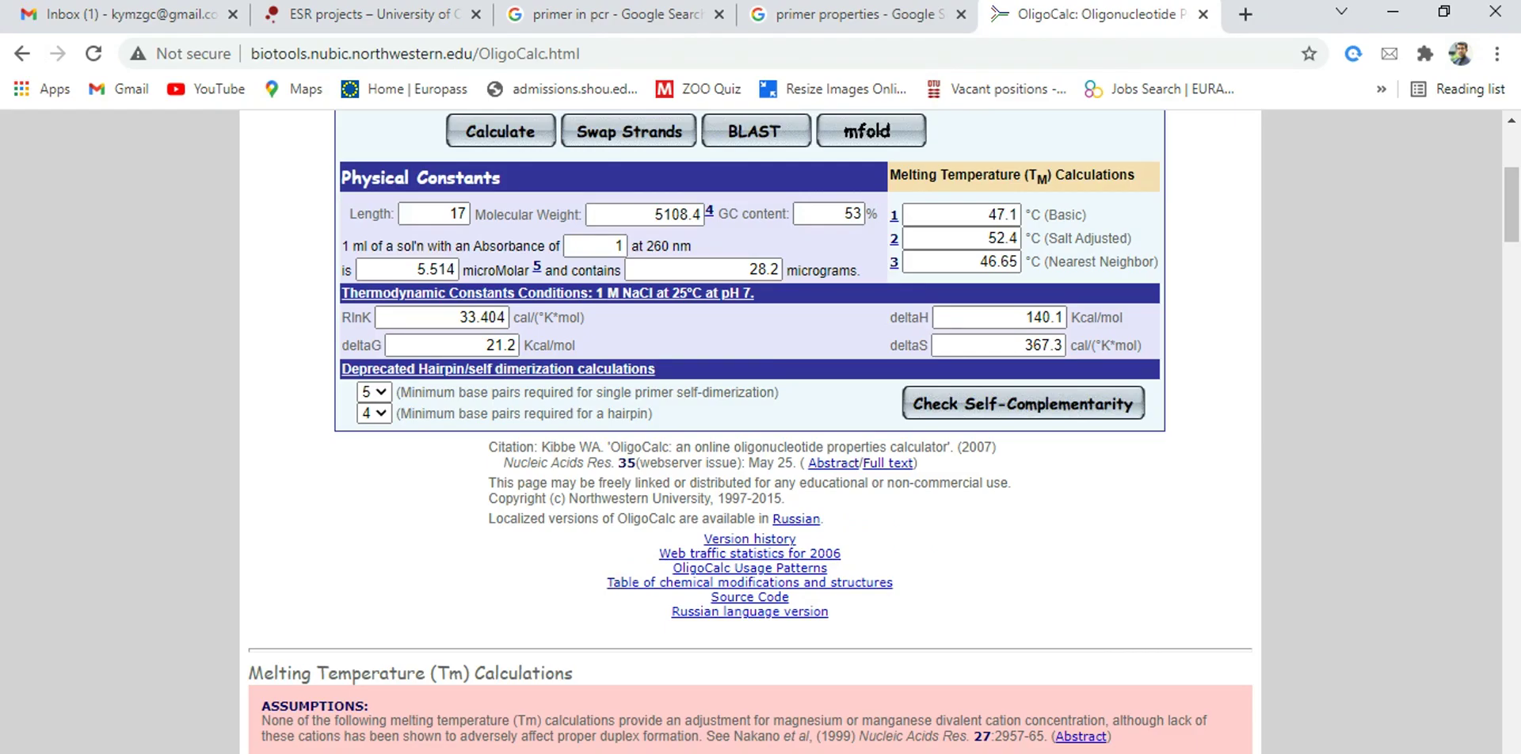
key(alt+Tab)
key(alt+Tab)
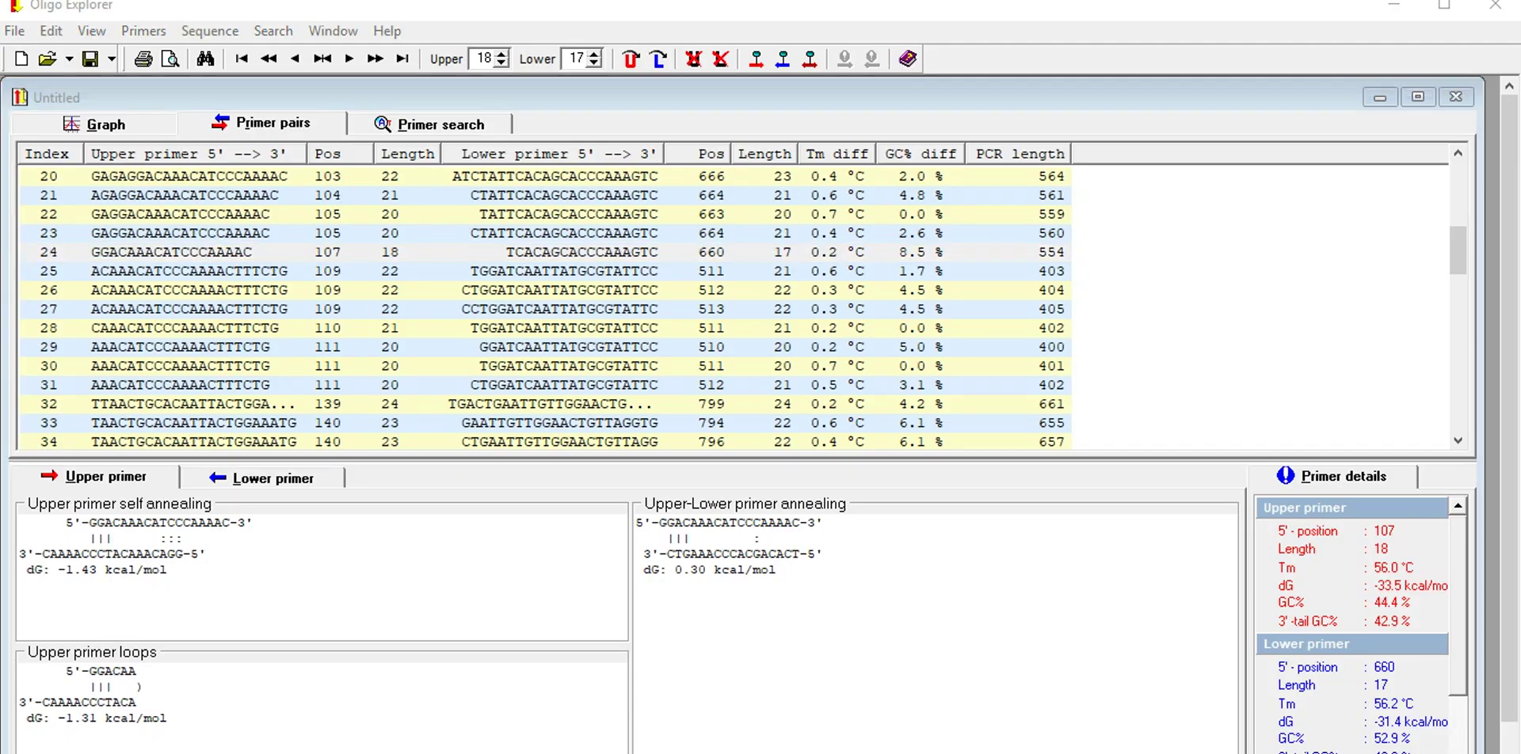
key(alt+Tab)
text(554)
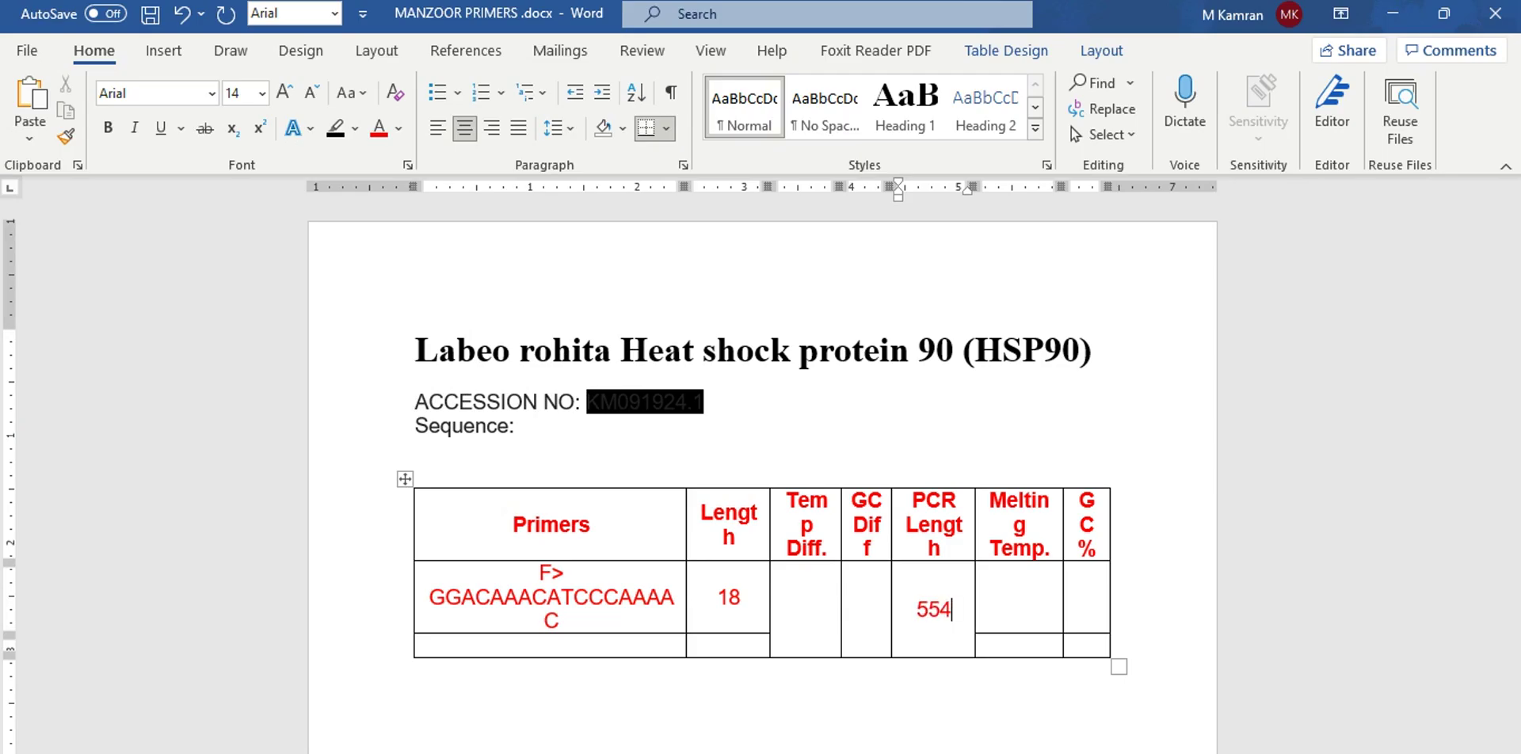
- Review the completed primer table and sequence entry further down the Word document, and return to the HSP90 table
key(alt+Tab)
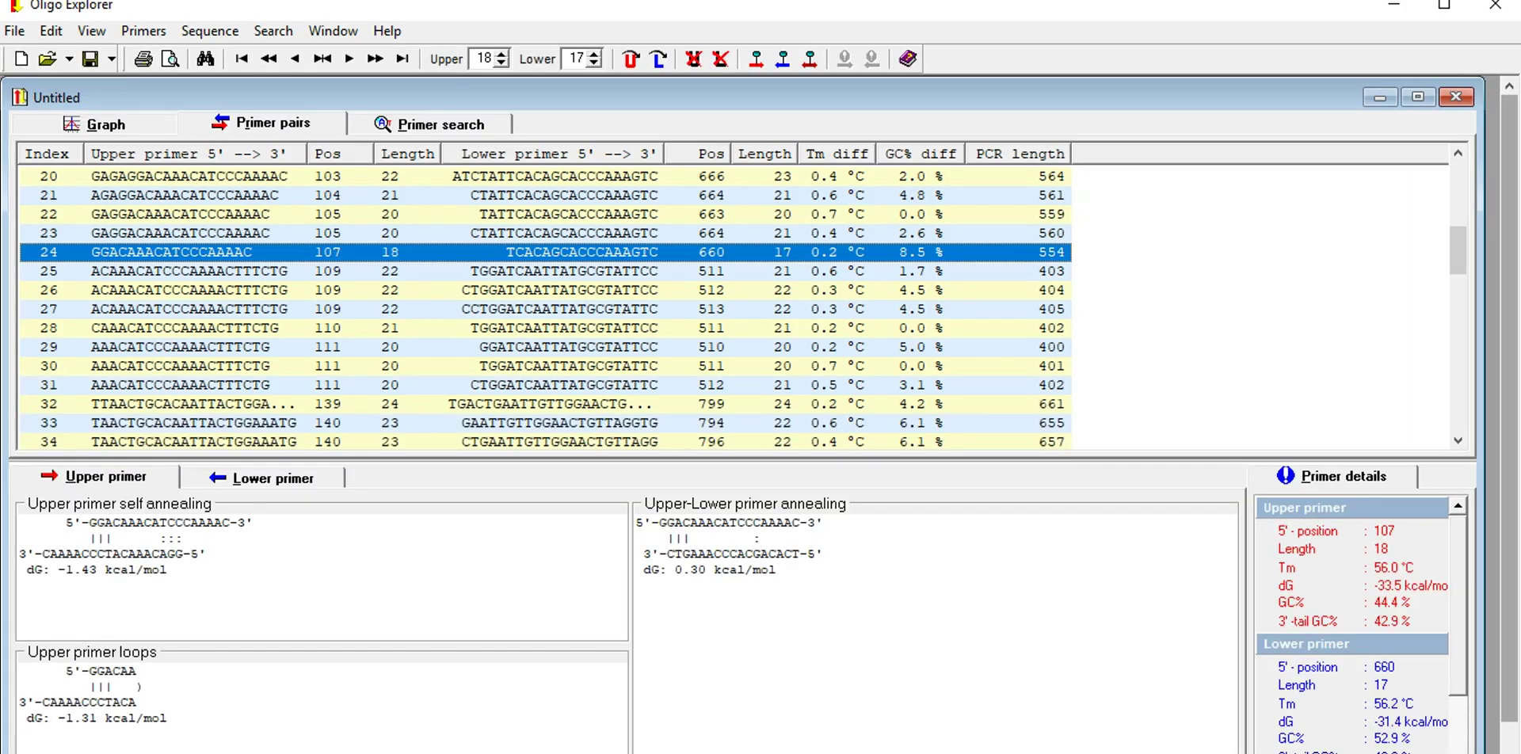
scroll(744, 412, down, 1)
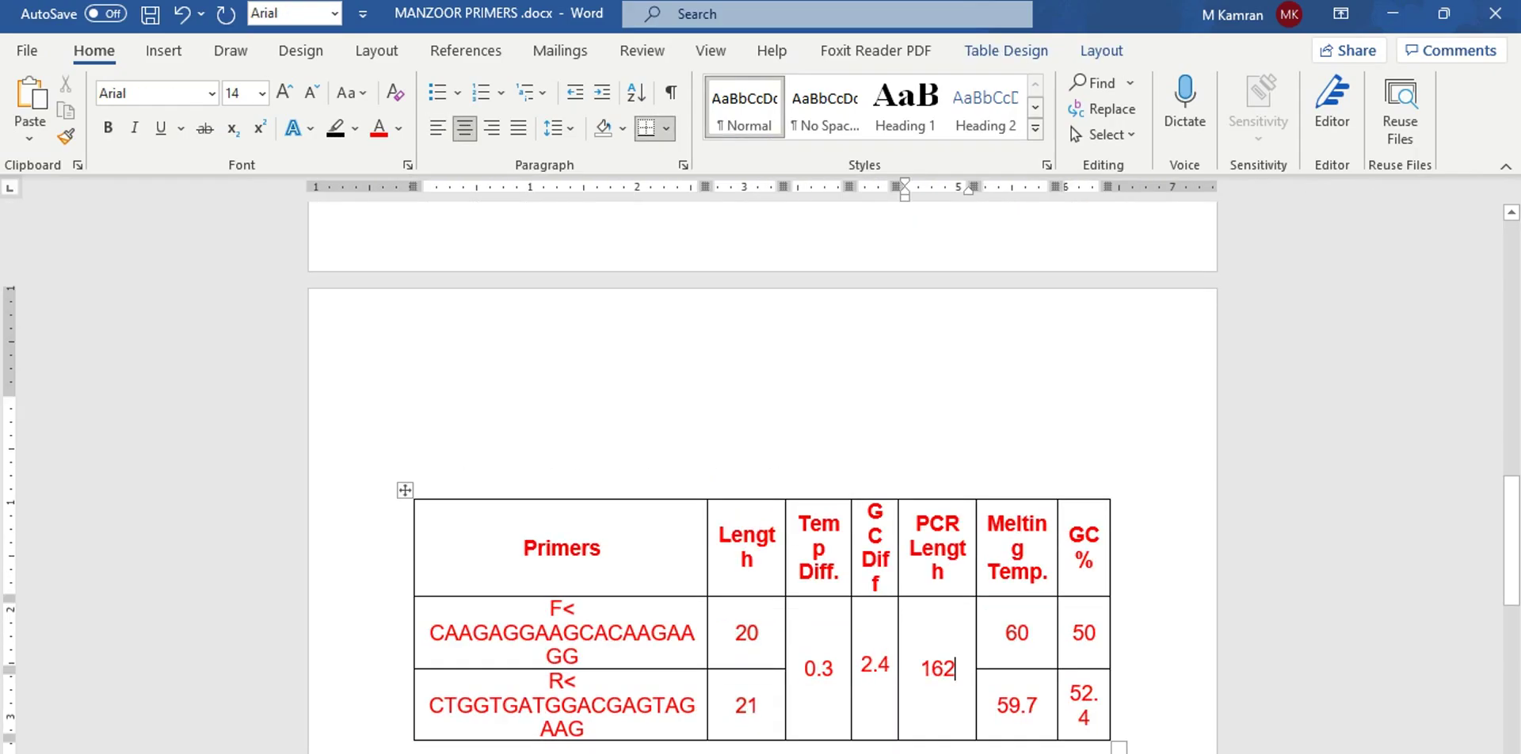
key(Down)
key(Down)
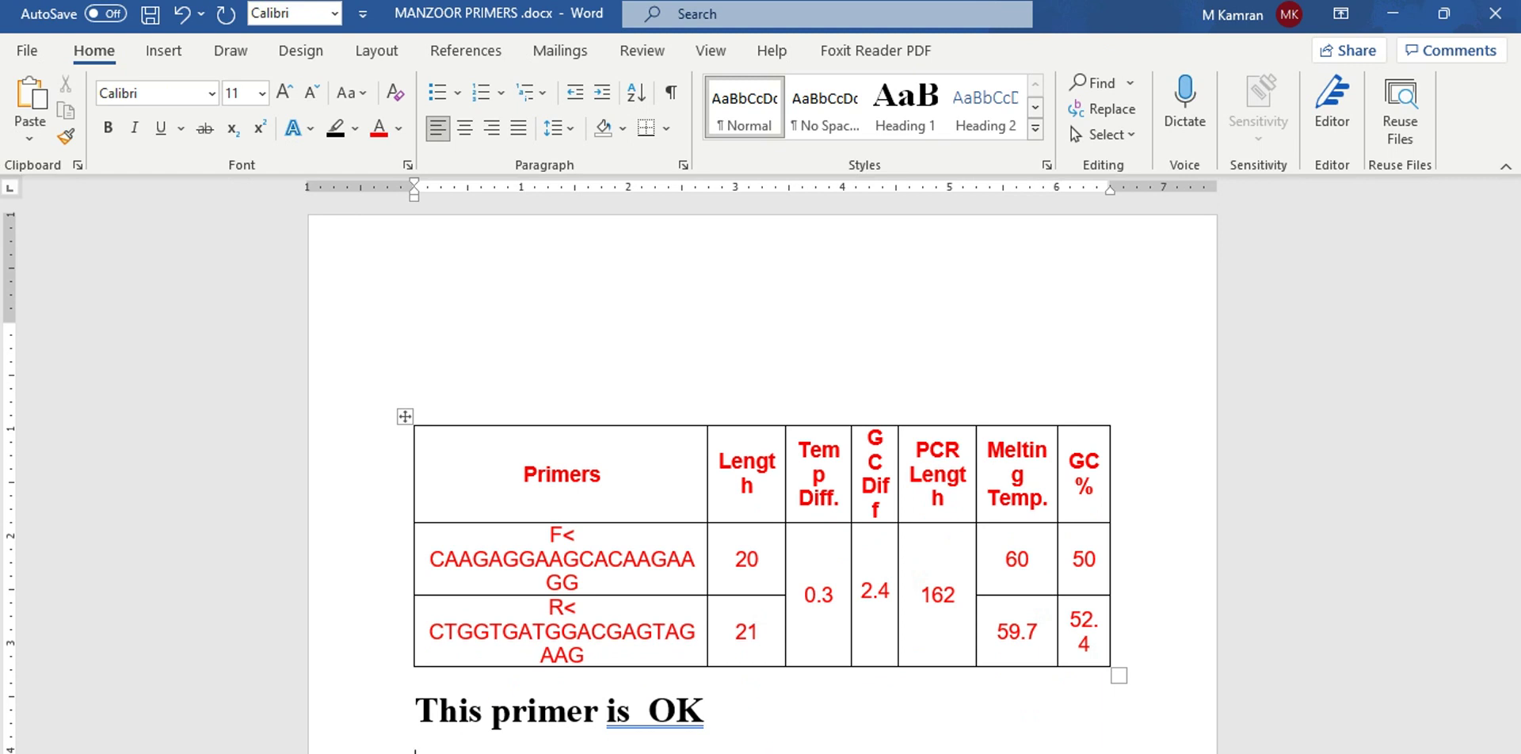
key(Down)
key(Down)
key(Down)
key(Down)
key(Down)
key(Down)
key(Down)
key(Down)
key(Down)
key(Down)
key(Down)
key(Down)
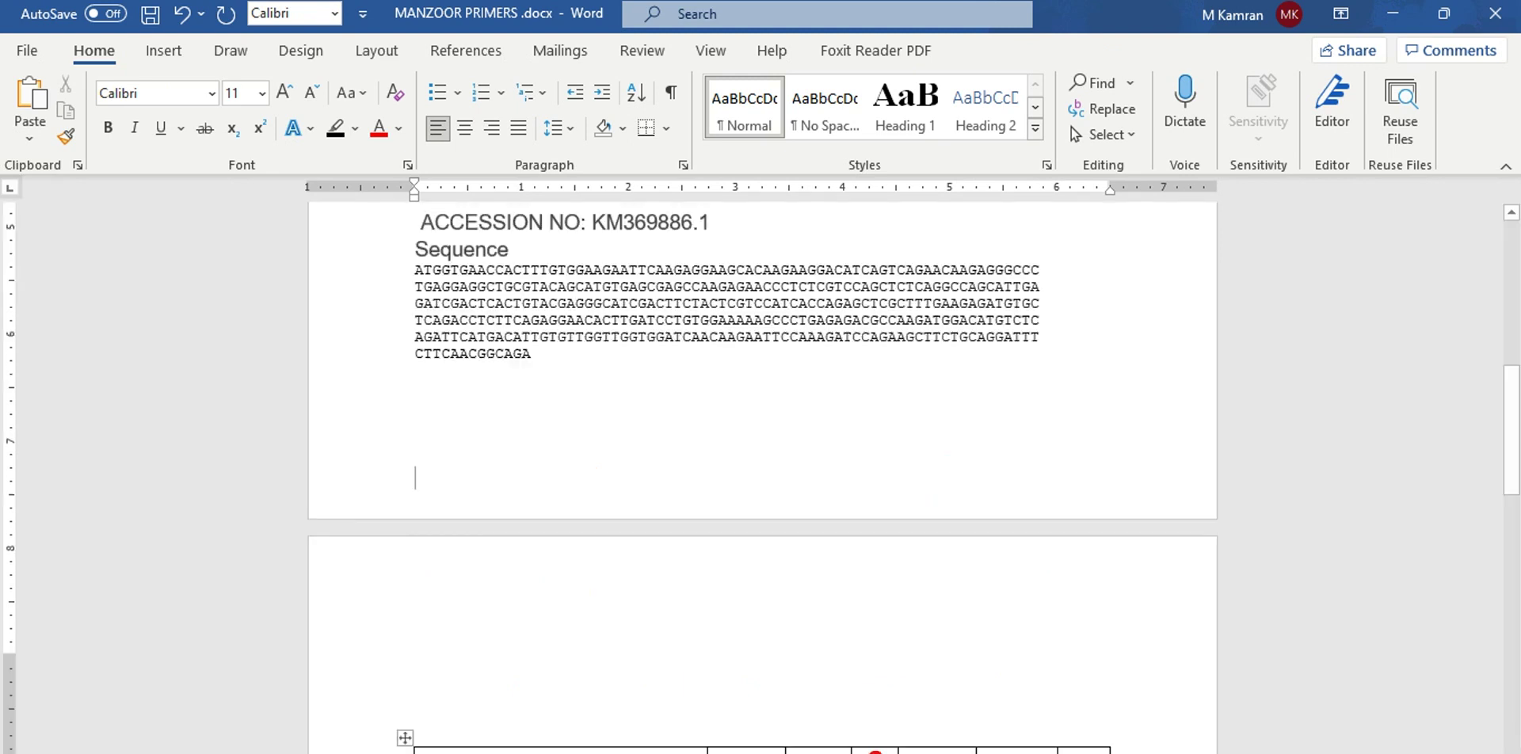
key(Up)
key(Up)
key(Up)
key(Up)
key(Up)
key(Up)
key(Up)
key(Up)
key(Up)
key(Up)
key(Up)
key(Up)
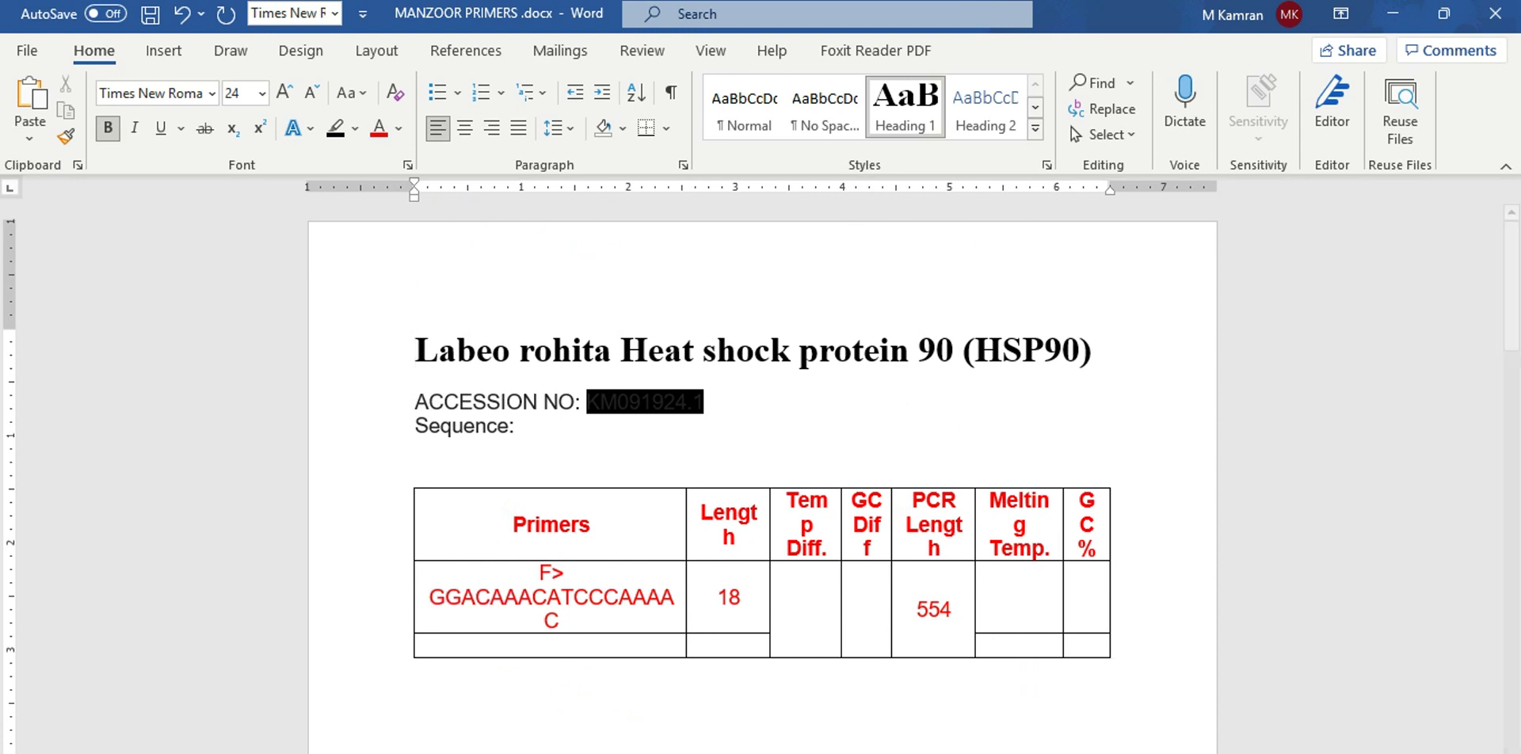
- Switch back to Oligo Explorer and view the primer details of pair 24
key(alt+Tab)
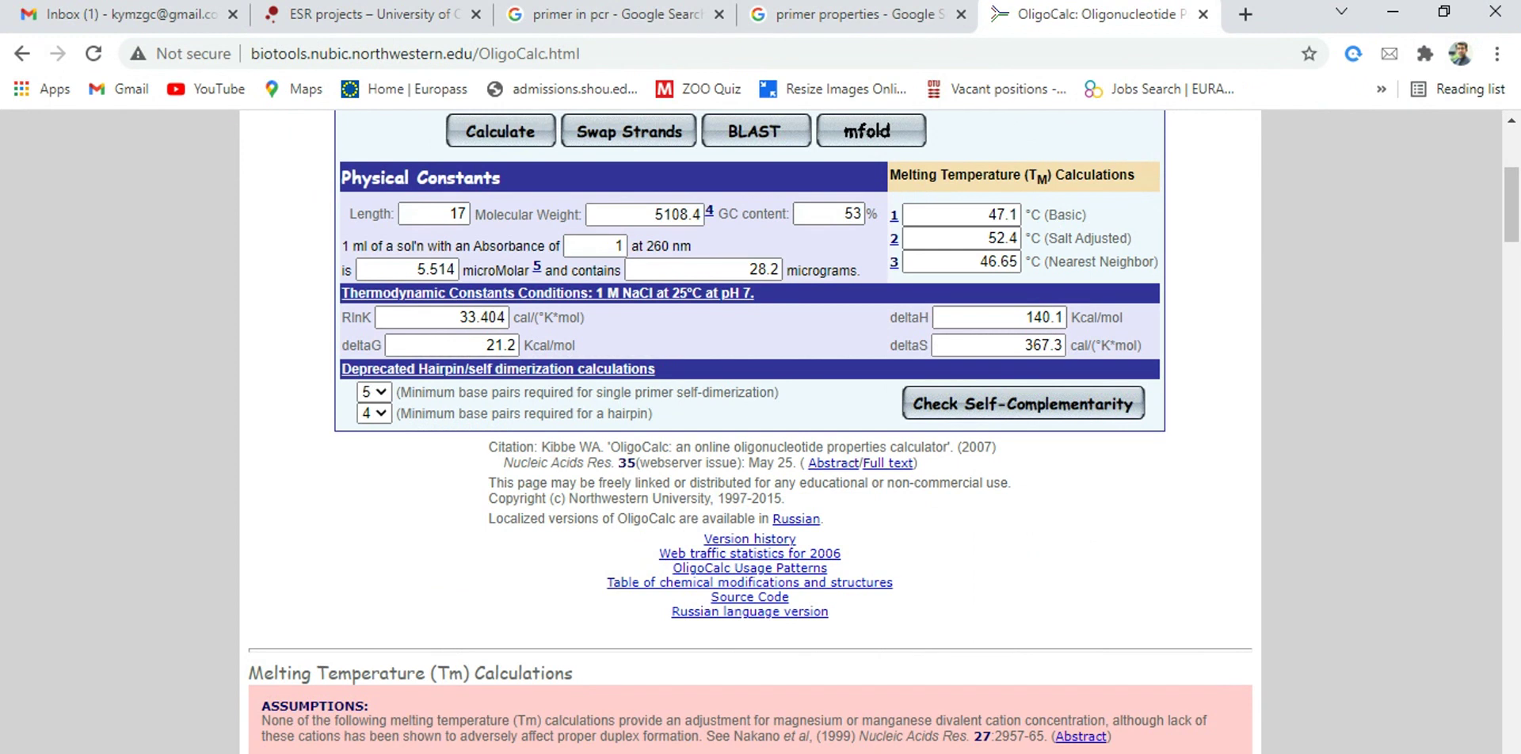
key(alt+Tab)
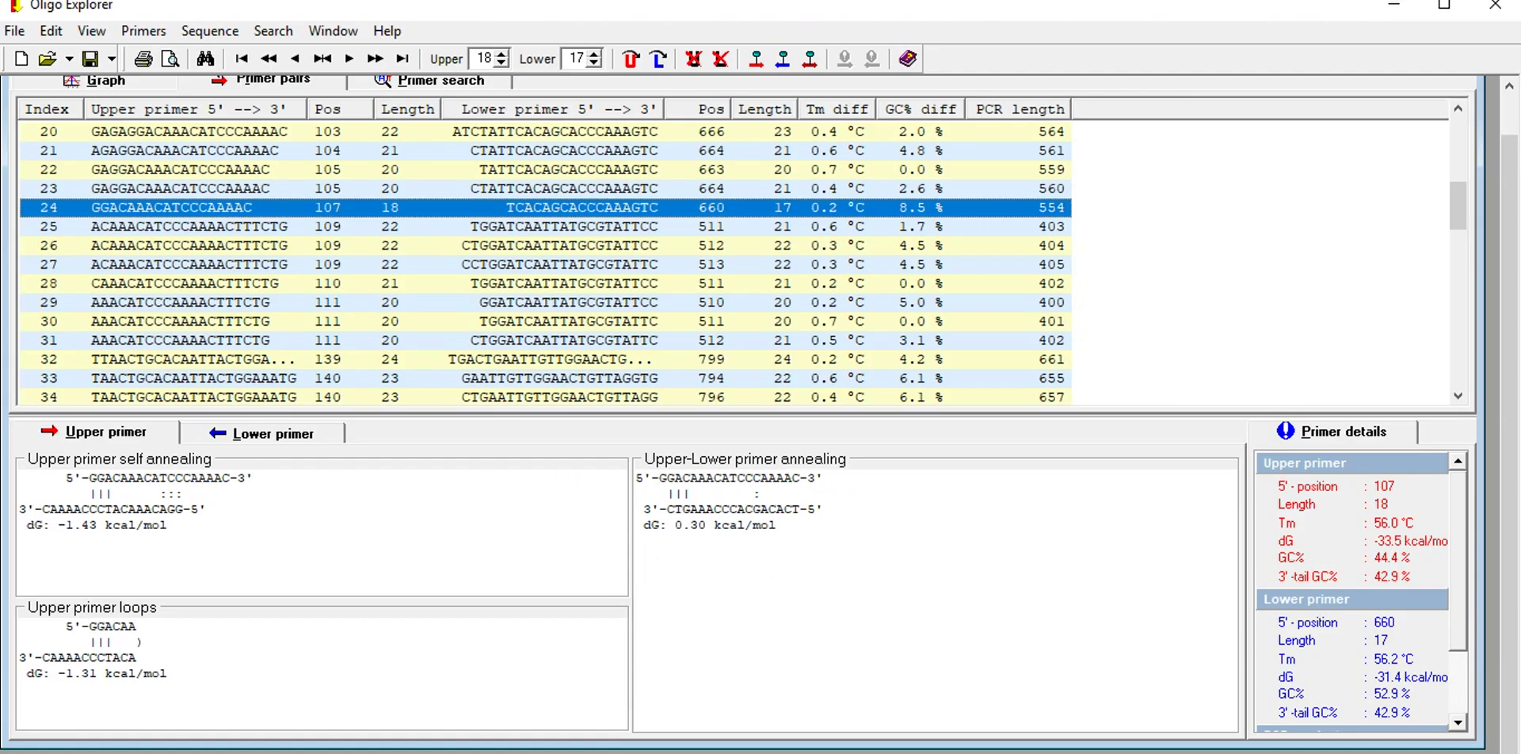